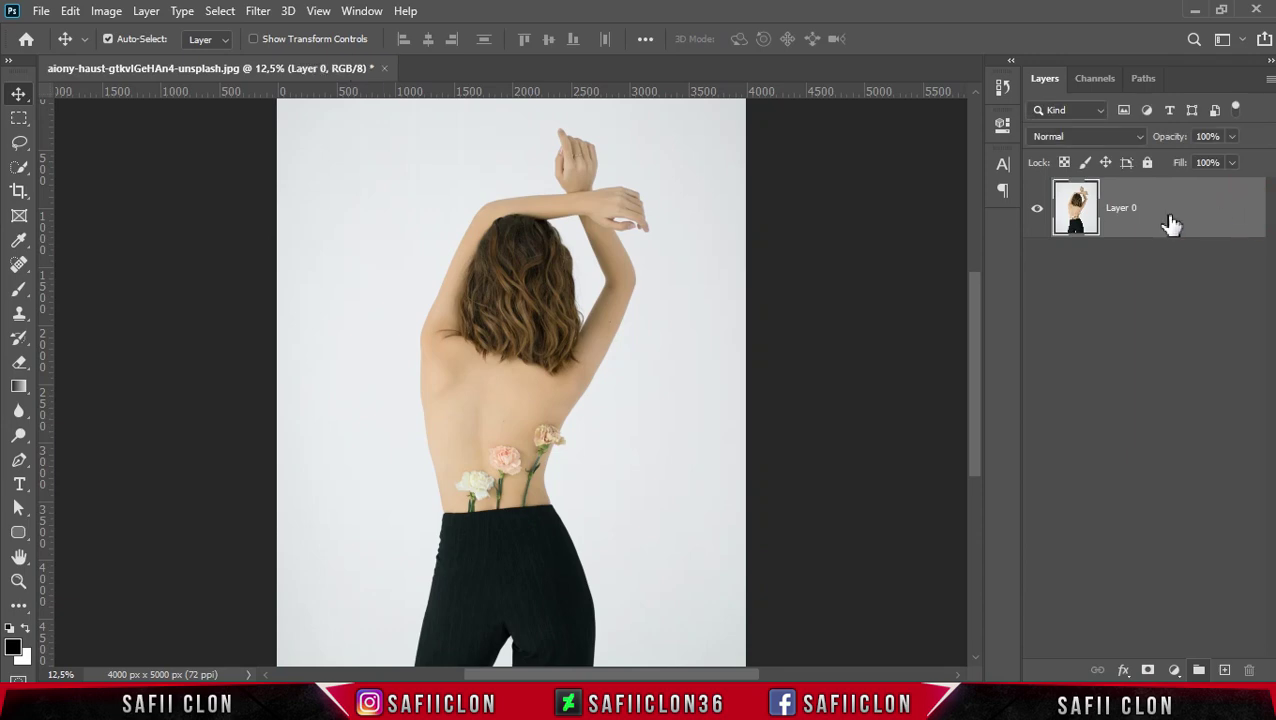
Step: Duplicate Layer 0 and rename the copy EDIT
right_click(1178, 212)
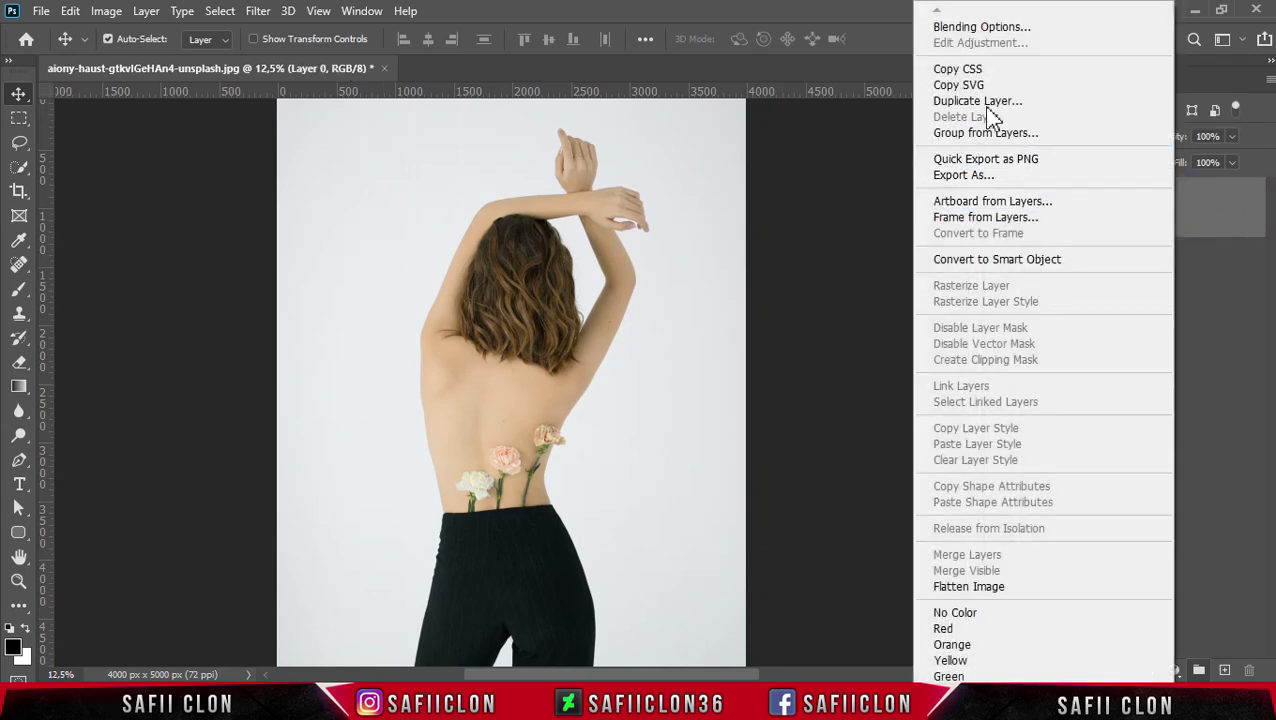
left_click(981, 101)
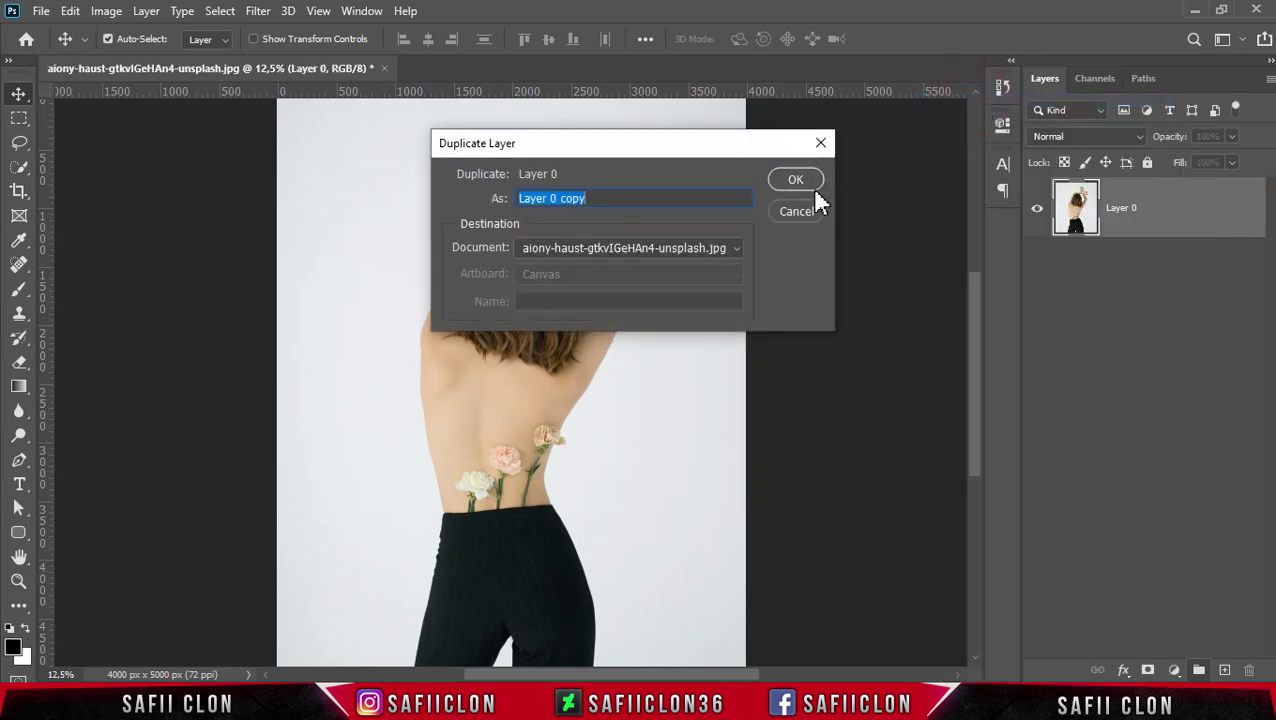
left_click(793, 182)
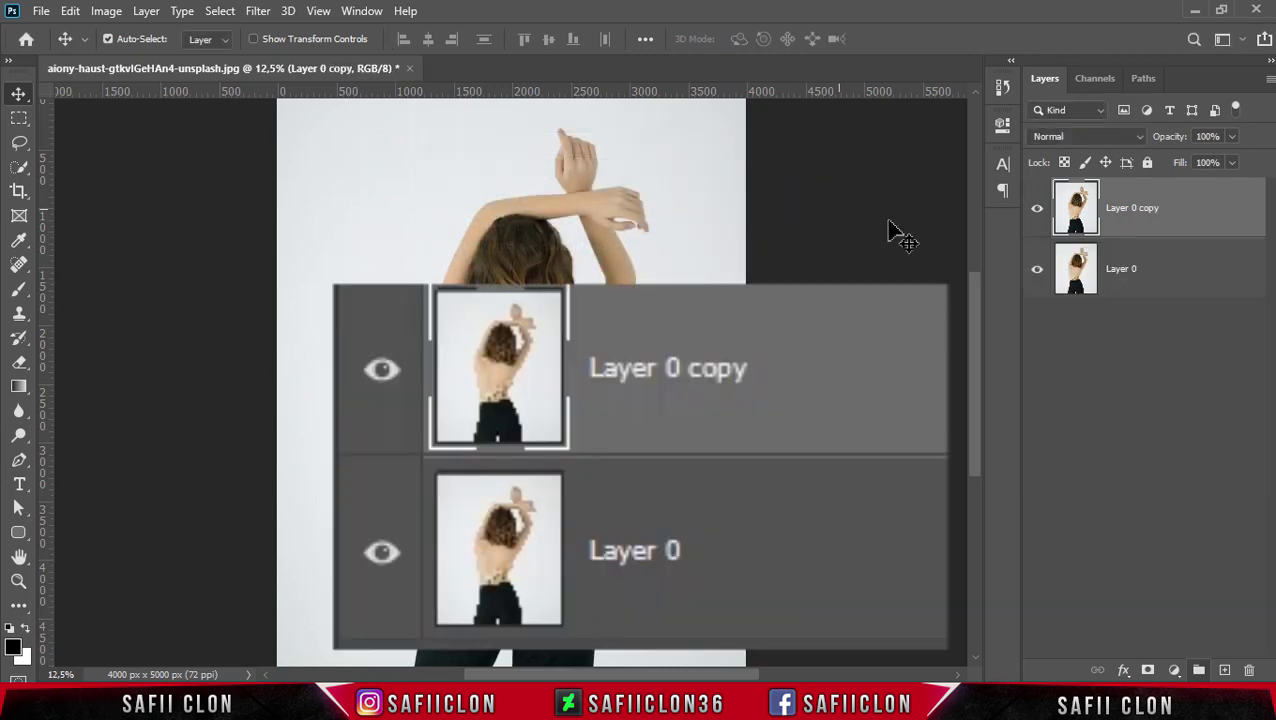
double_click(1133, 212)
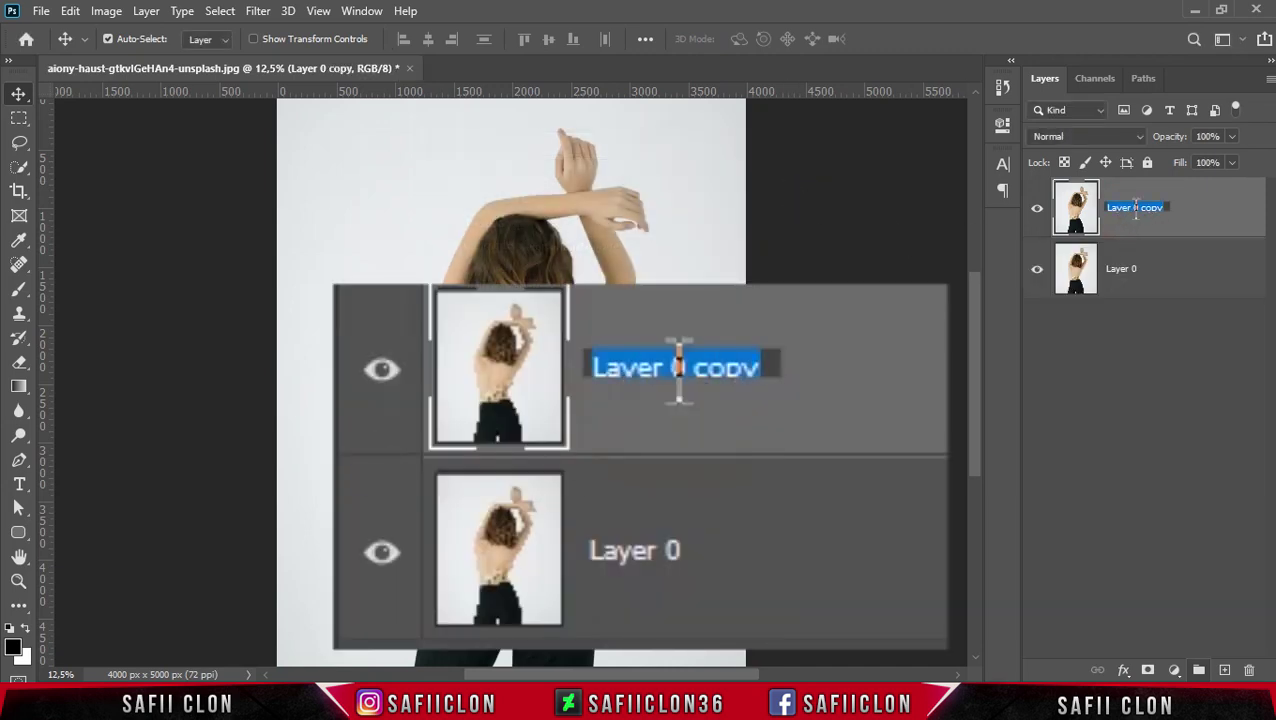
type("EDIT")
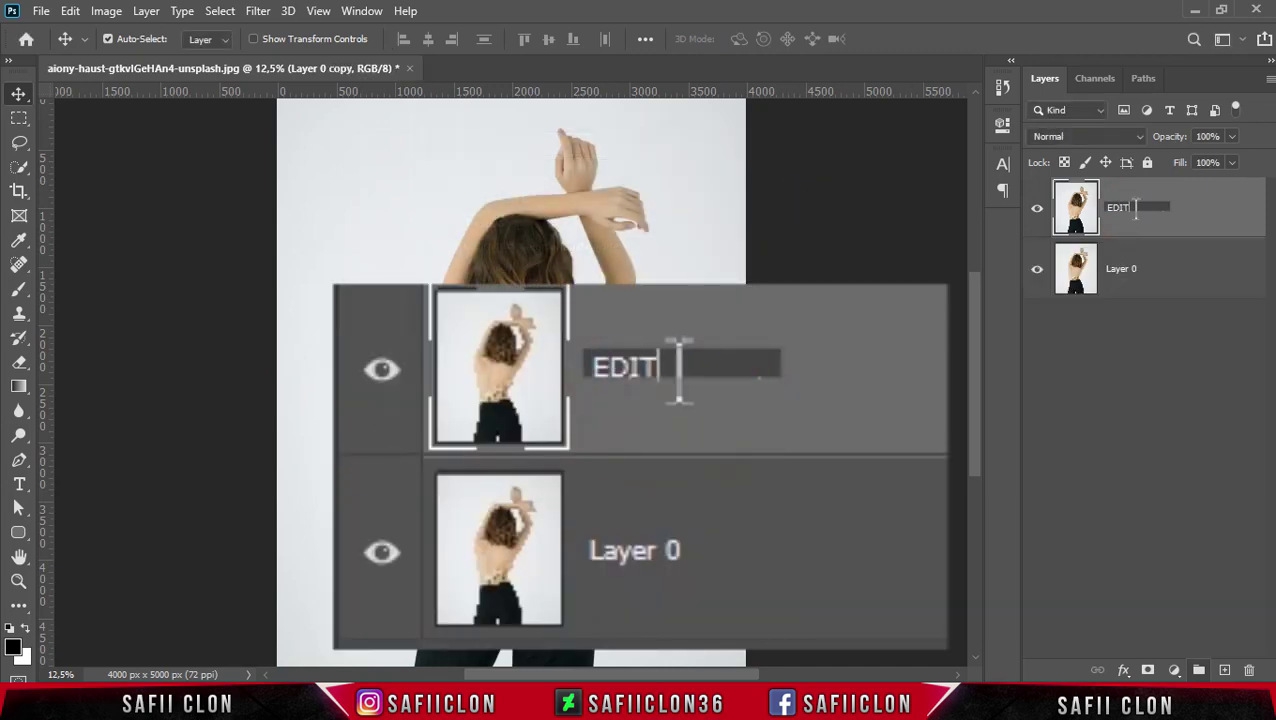
key("Return")
Step: Rename Layer 0 as ORIGINAL and hide it
double_click(1122, 270)
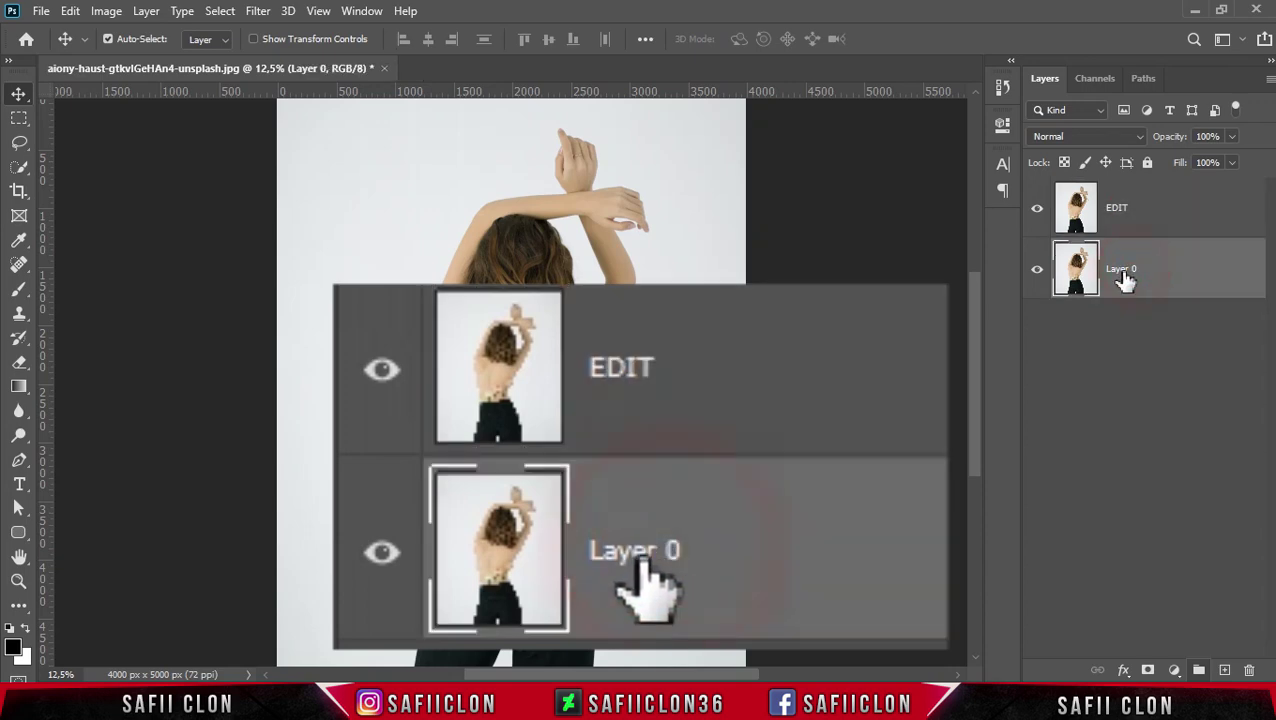
type("ORIGI")
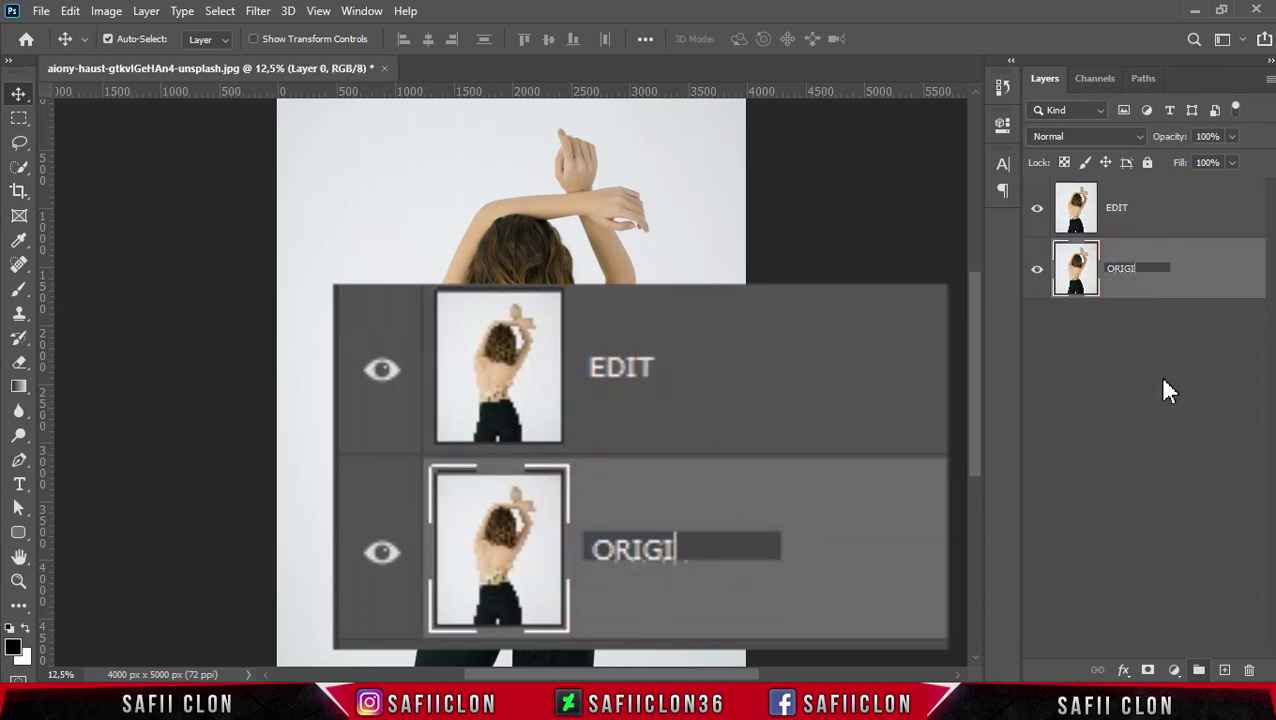
type("NAL")
left_click(1175, 268)
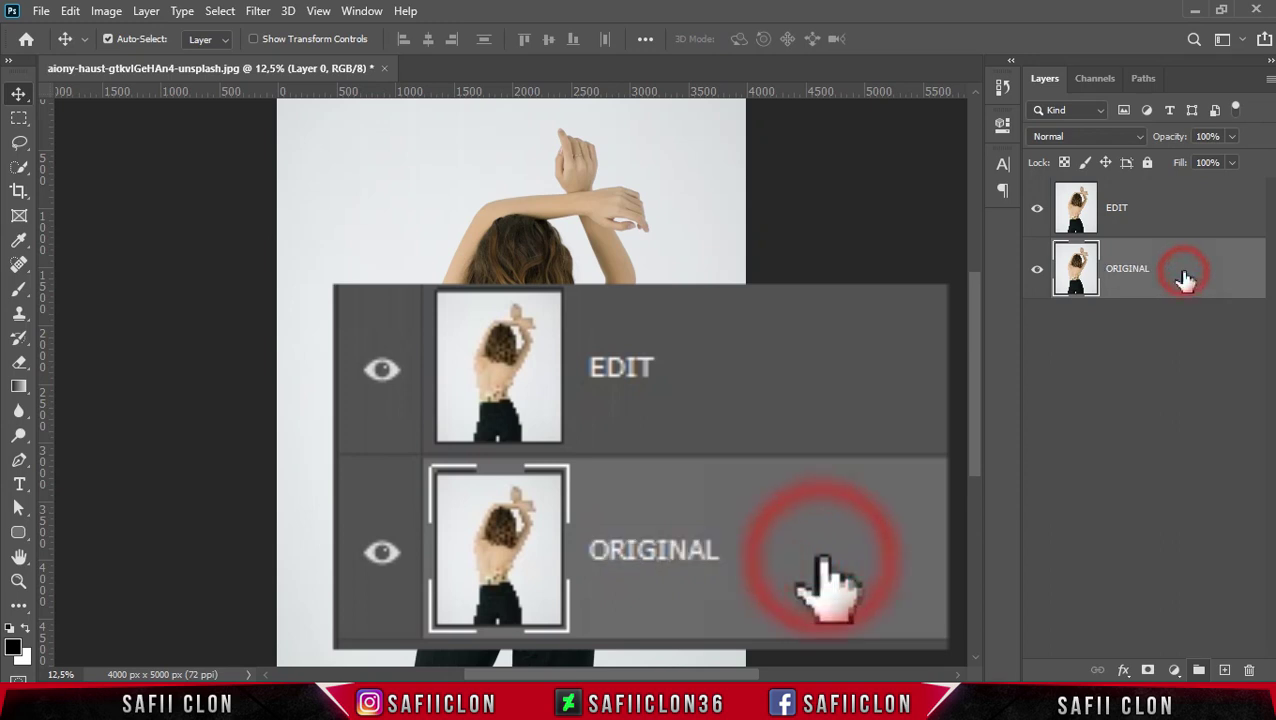
left_click(1038, 270)
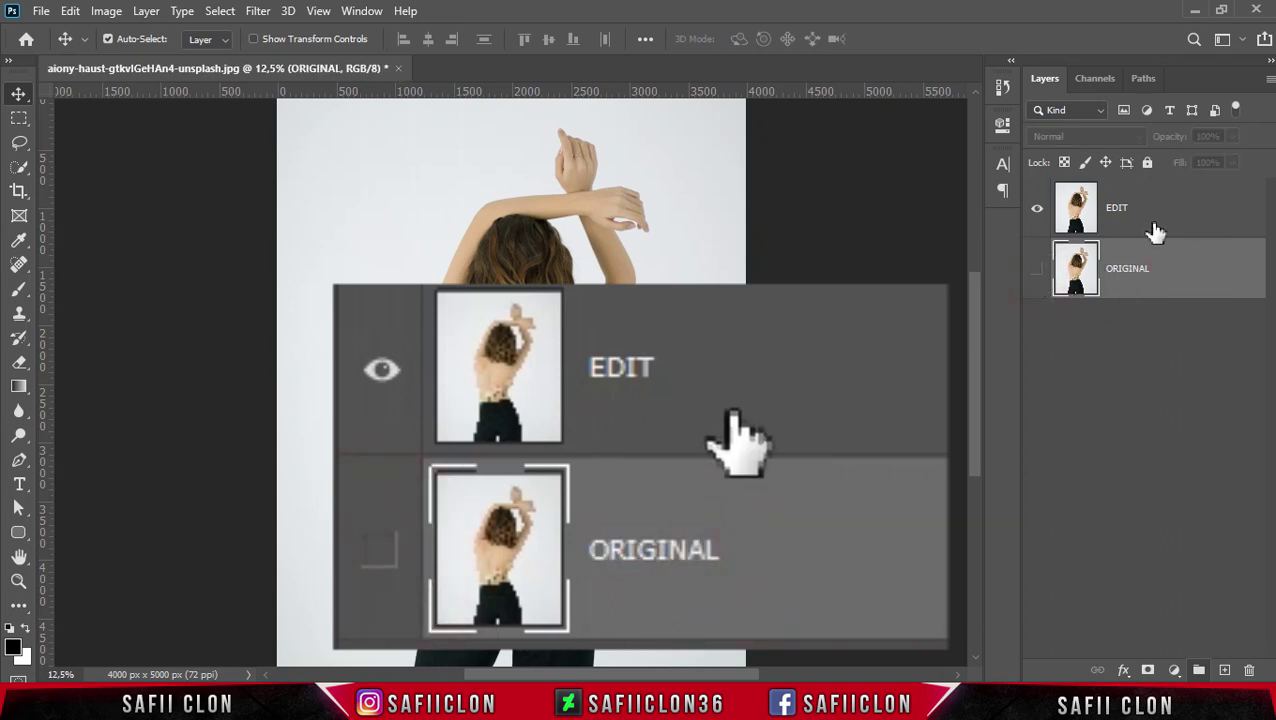
Step: Select the woman's whole figure on the EDIT layer with the Quick Selection tool in add mode, using a 56 px brush
left_click(1156, 230)
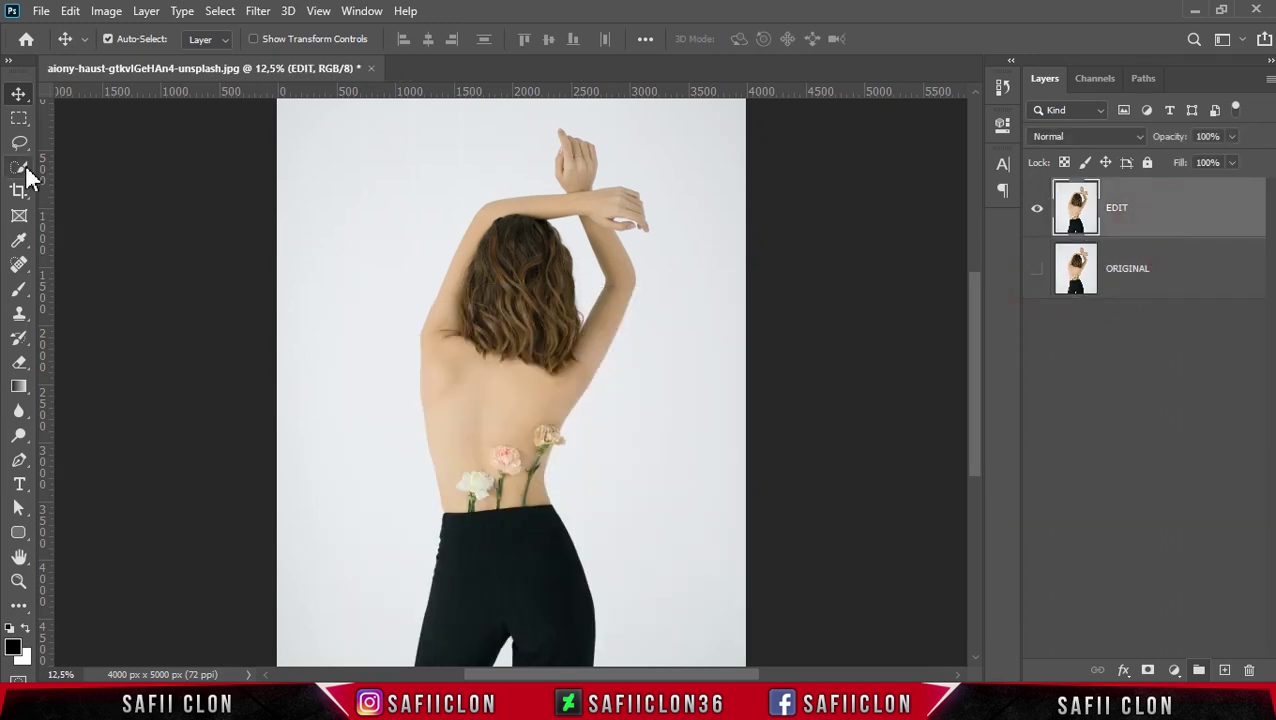
left_click(26, 174)
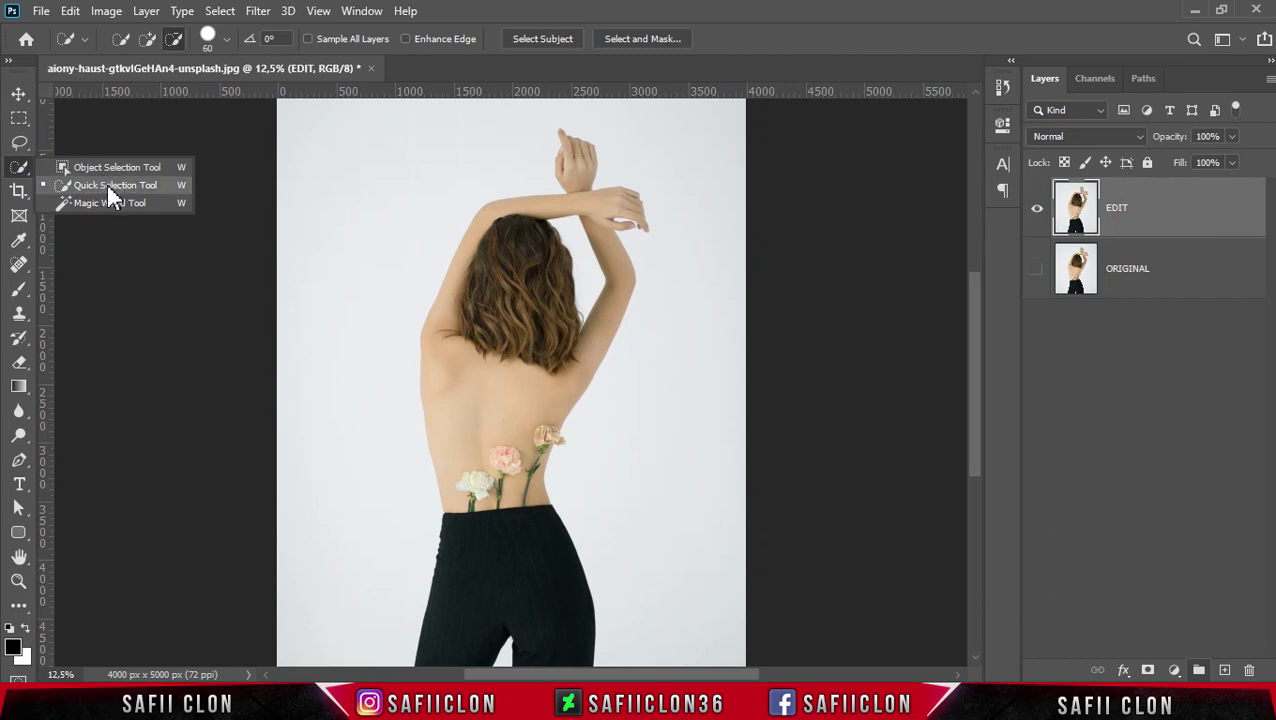
left_click(110, 187)
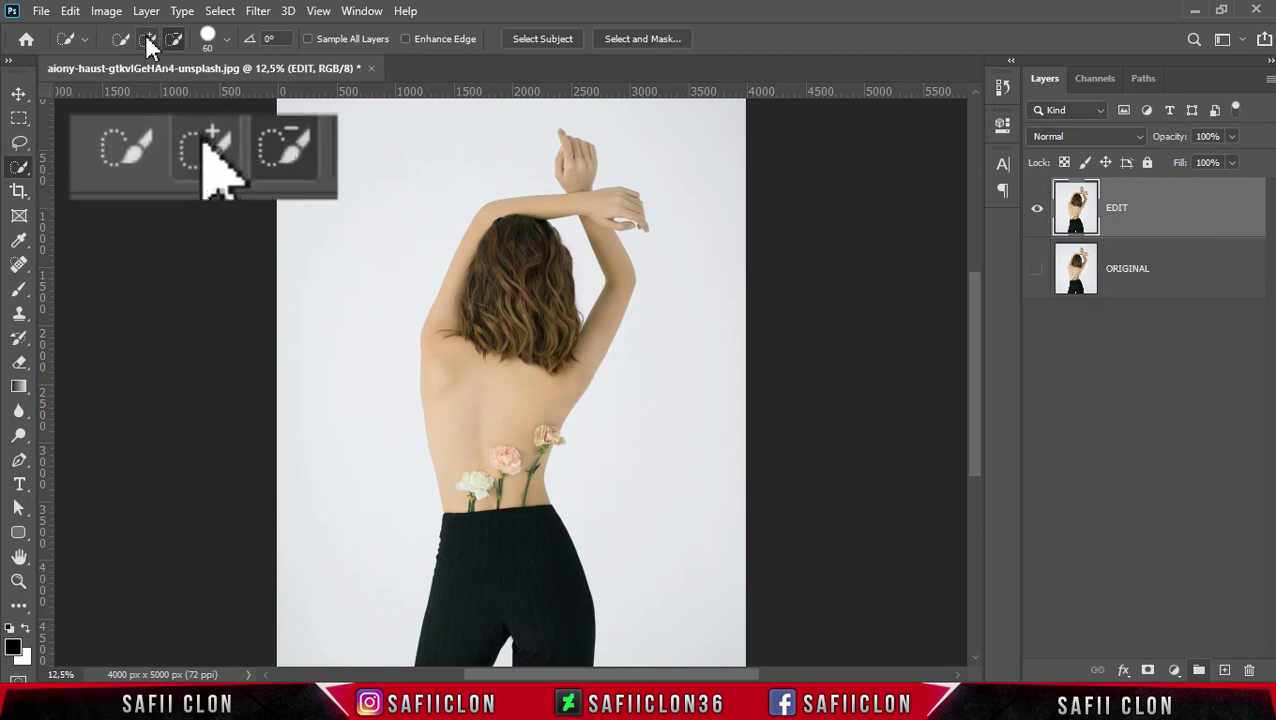
left_click(147, 39)
left_click(225, 42)
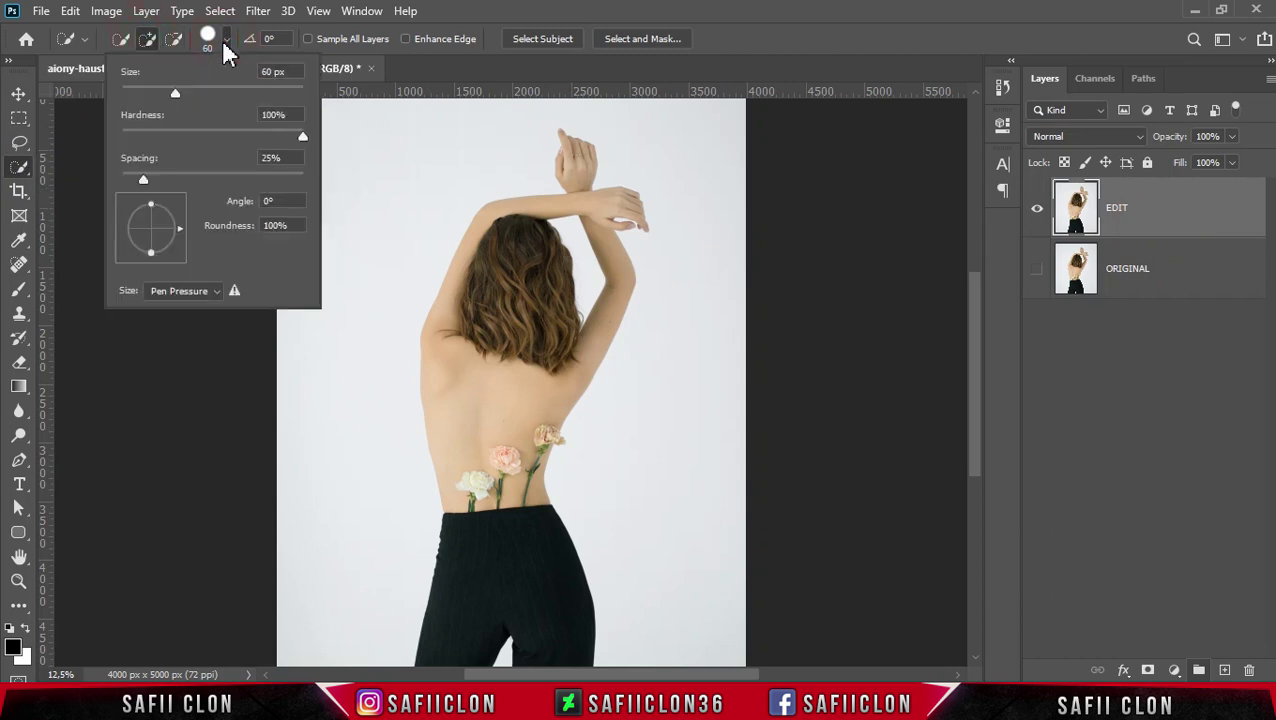
left_click_drag(175, 100, 176, 98)
left_click(228, 40)
scroll(484, 480, "down", 1)
left_click(436, 621)
left_click_drag(490, 402, 478, 330)
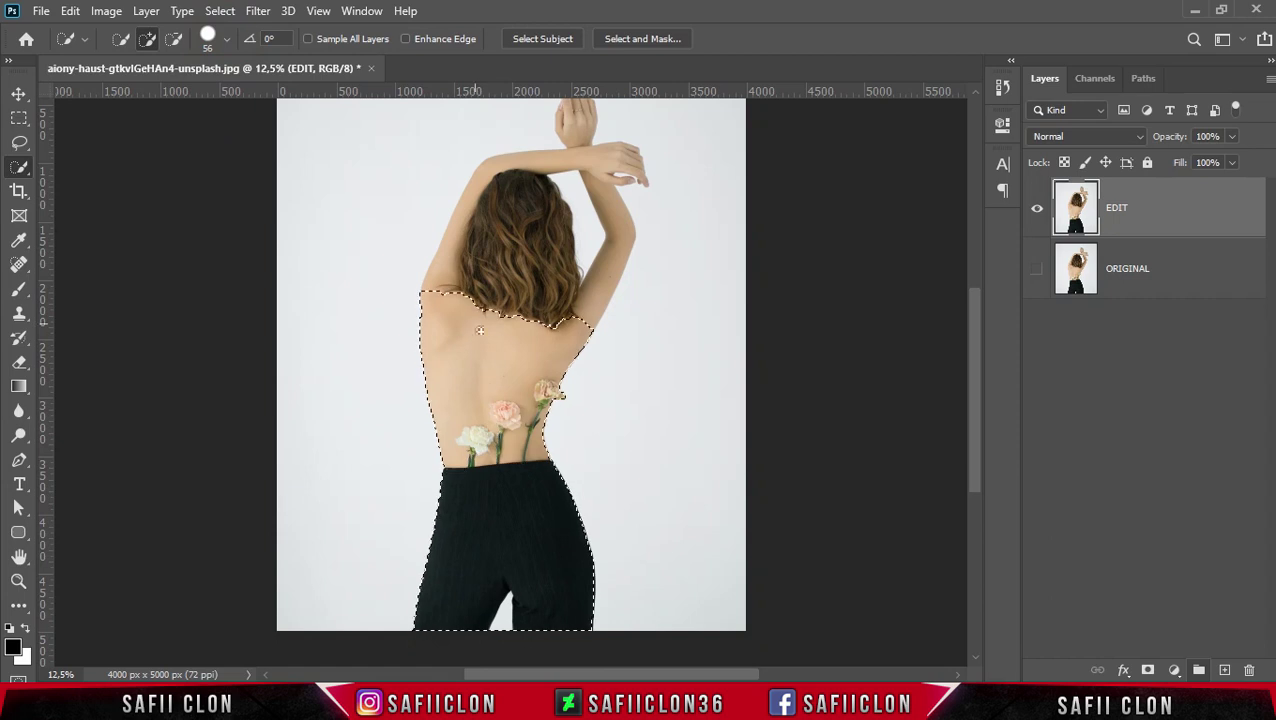
scroll(490, 361, "up", 2)
left_click(490, 365)
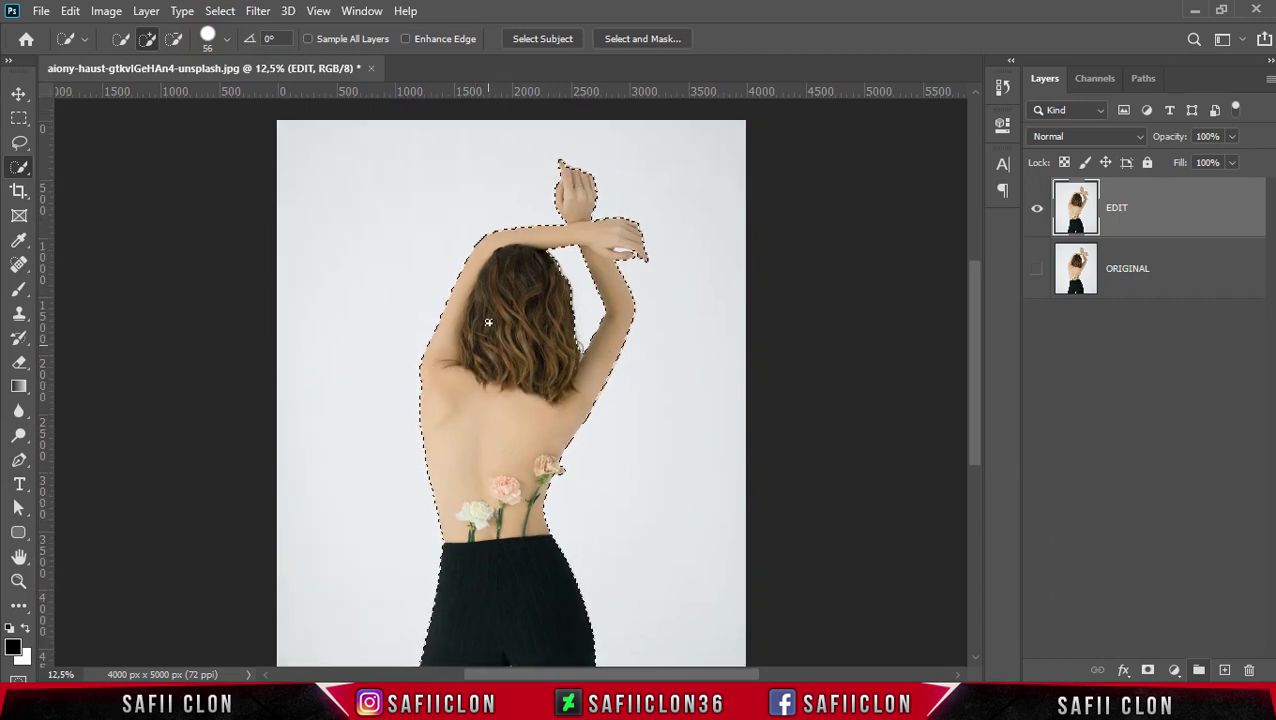
Step: Subtract the background gap between the woman's legs from the selection
scroll(527, 391, "down", 2)
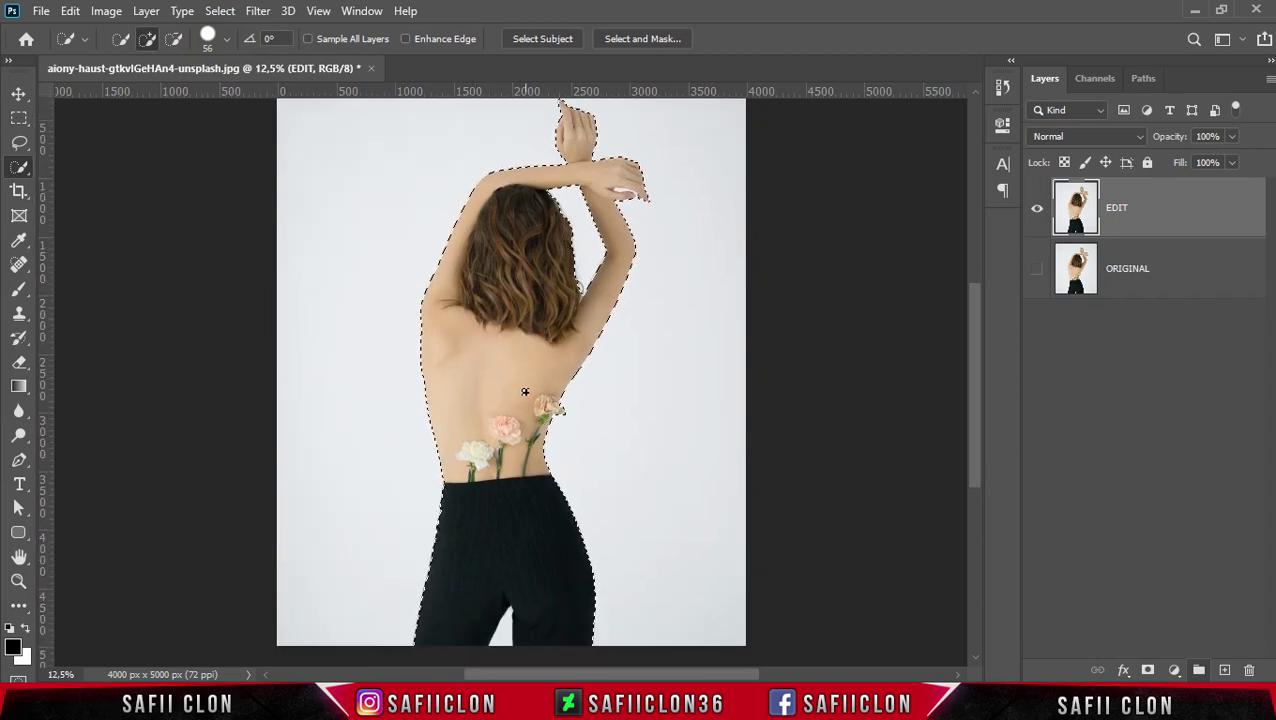
left_click(173, 38)
left_click(497, 602)
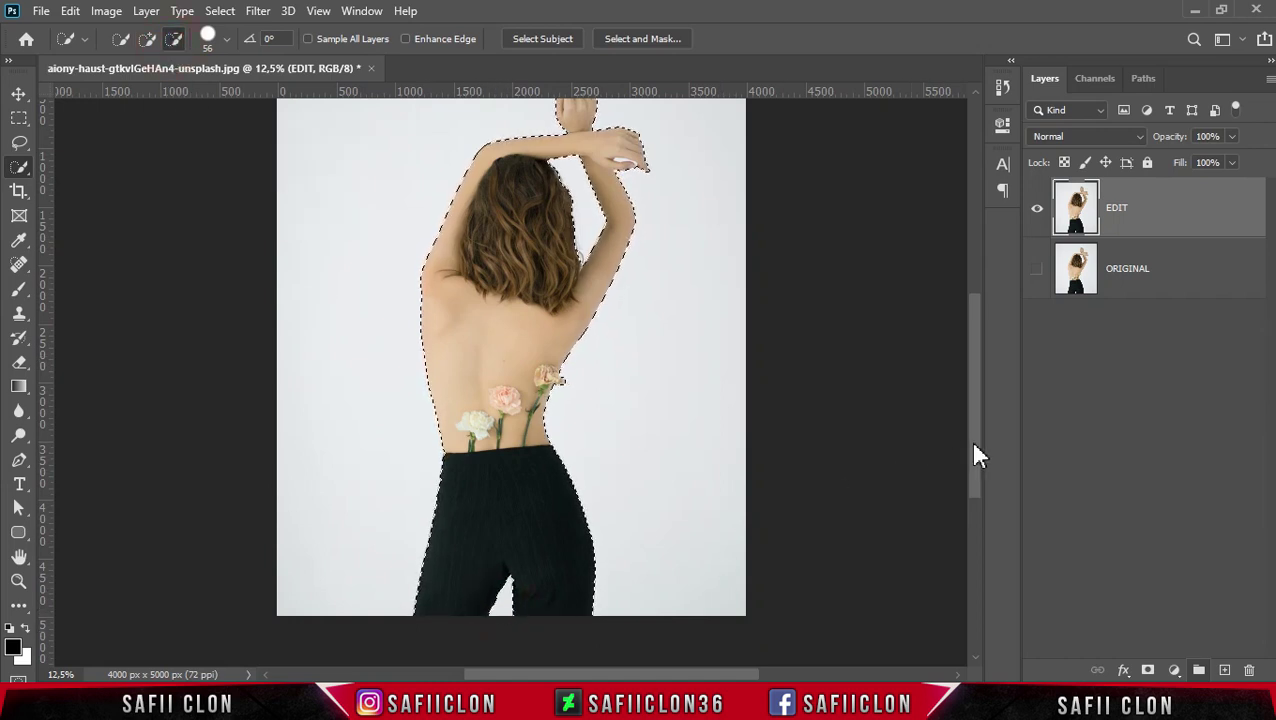
Step: Add a layer mask to the EDIT layer from the selection to cut out the background
scroll(969, 426, "up", 2)
left_click(1153, 216)
left_click(1147, 670)
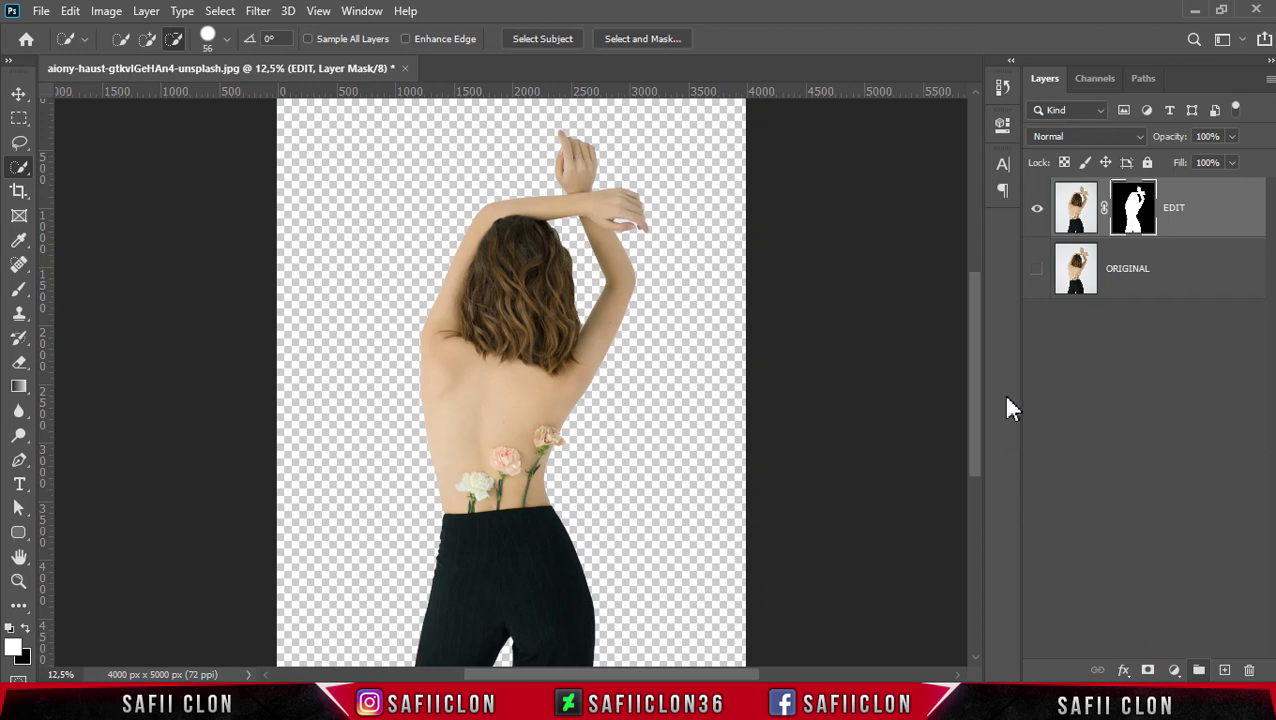
Step: Add a Gradient fill layer above the ORIGINAL layer and apply the Black, White preset from the Basics group
left_click(1188, 272)
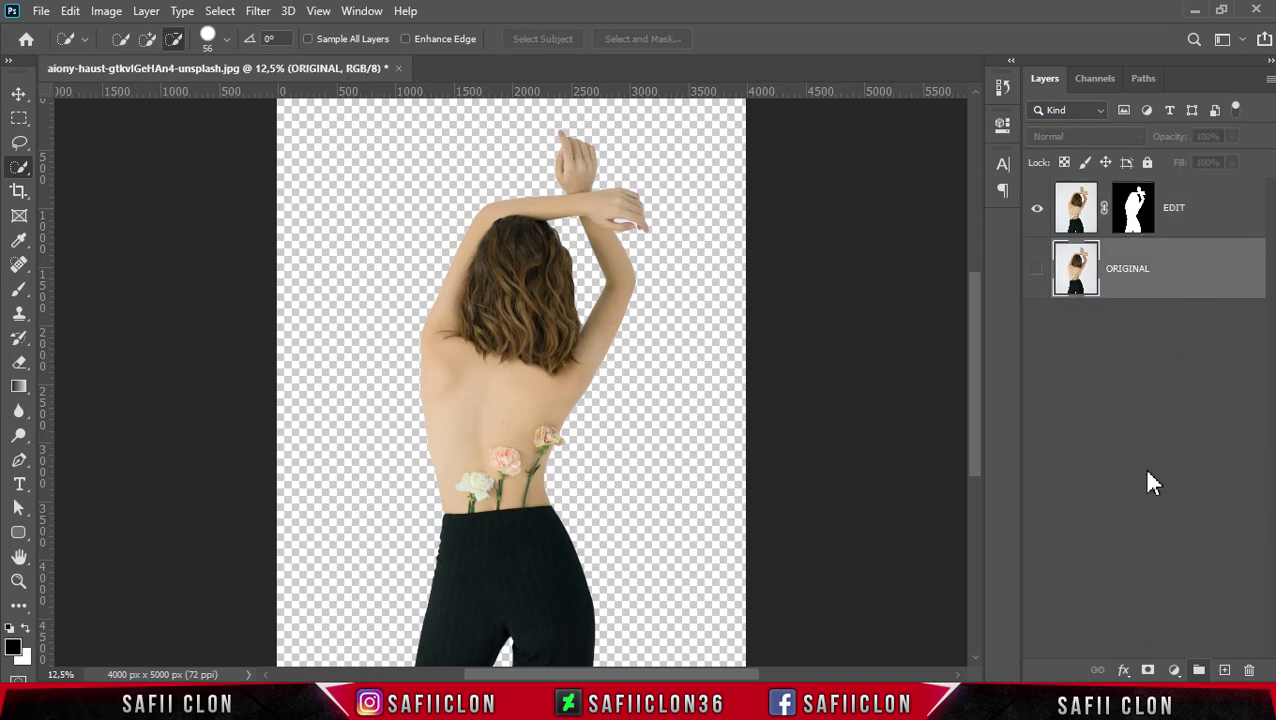
left_click(1174, 670)
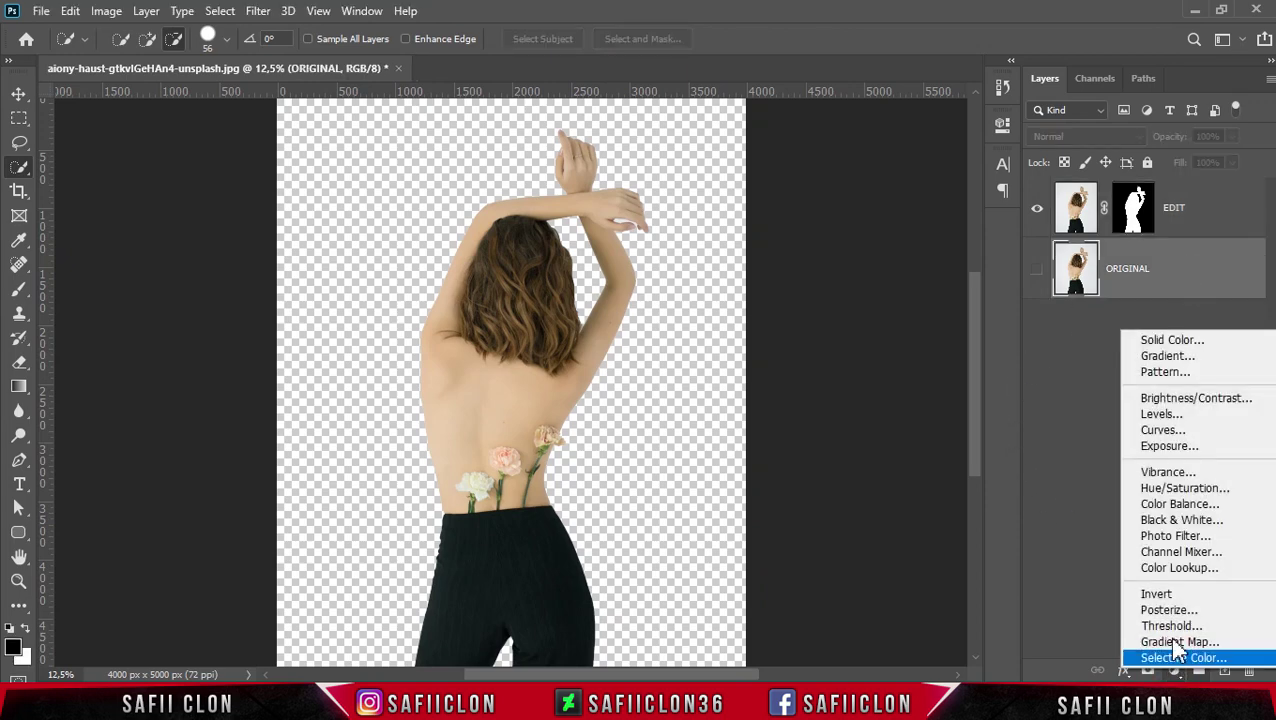
left_click(1175, 356)
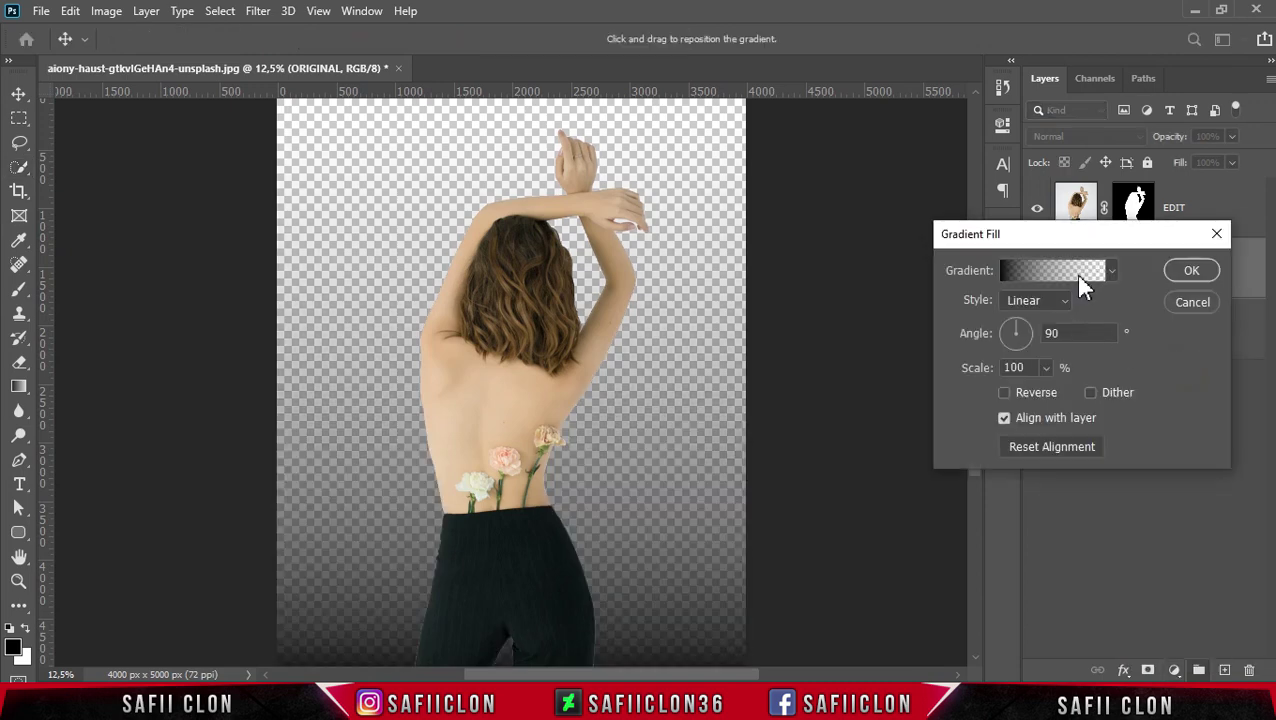
left_click(1070, 278)
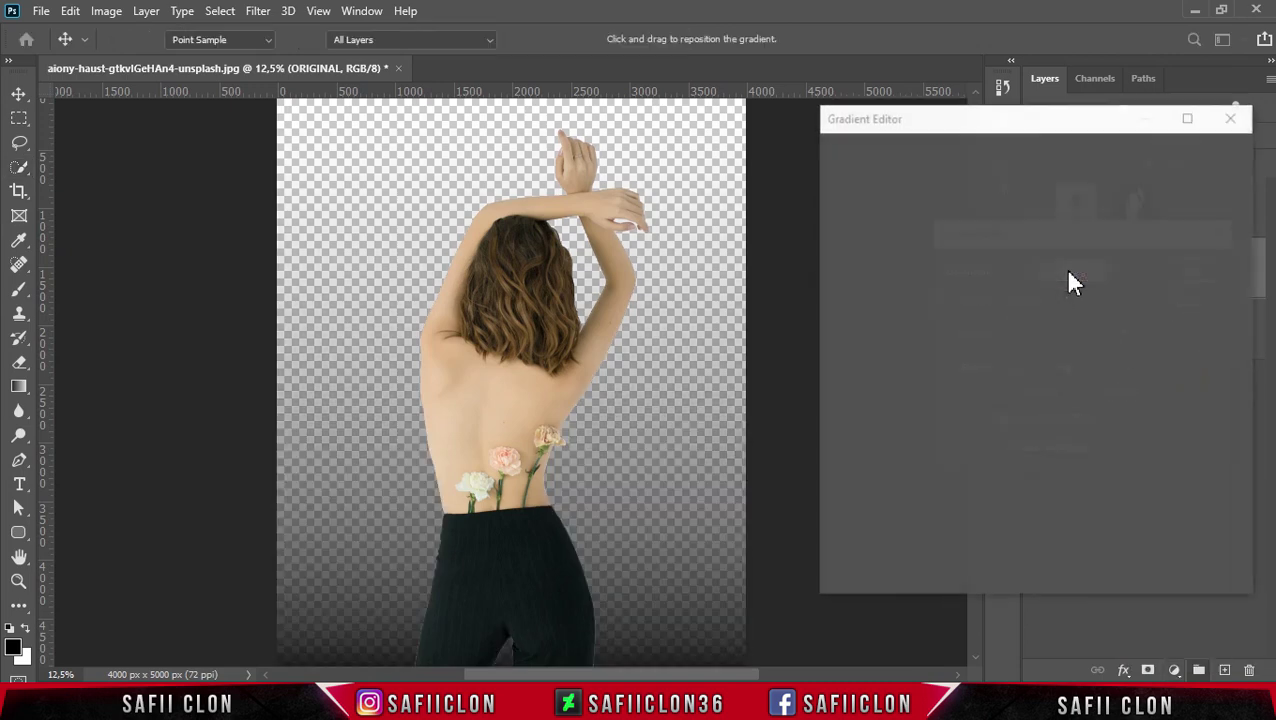
left_click(851, 181)
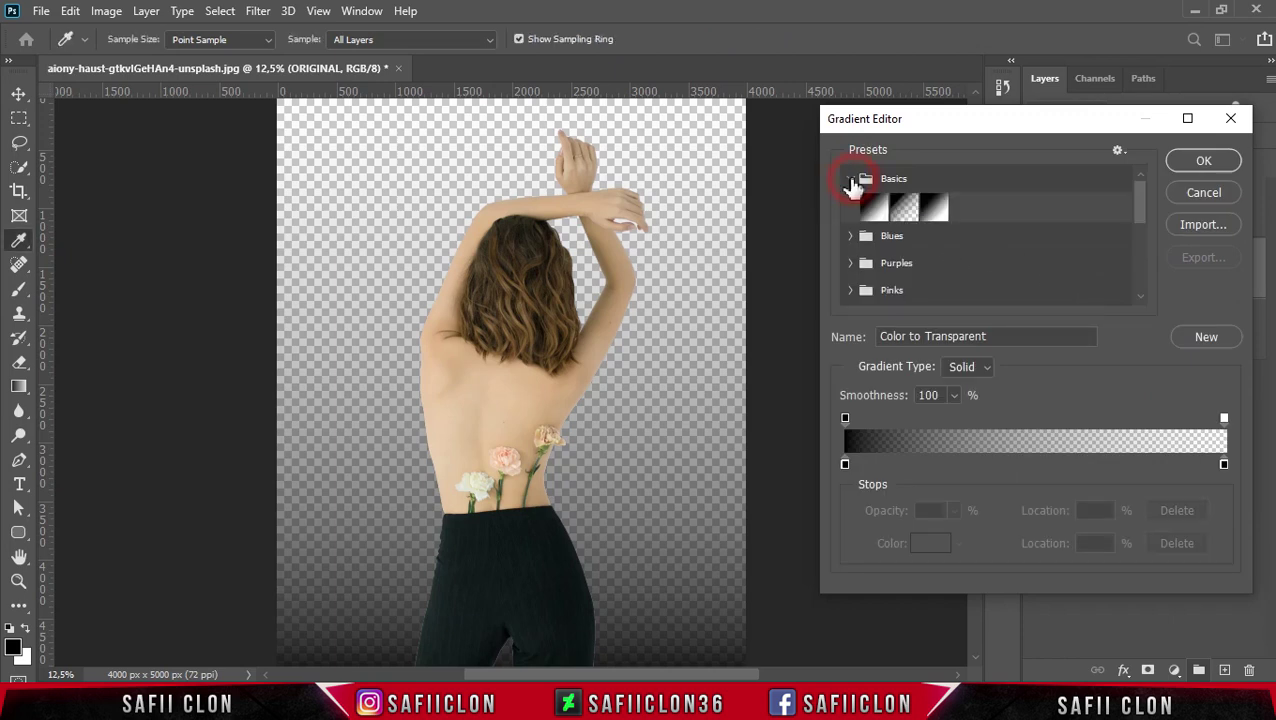
left_click(935, 206)
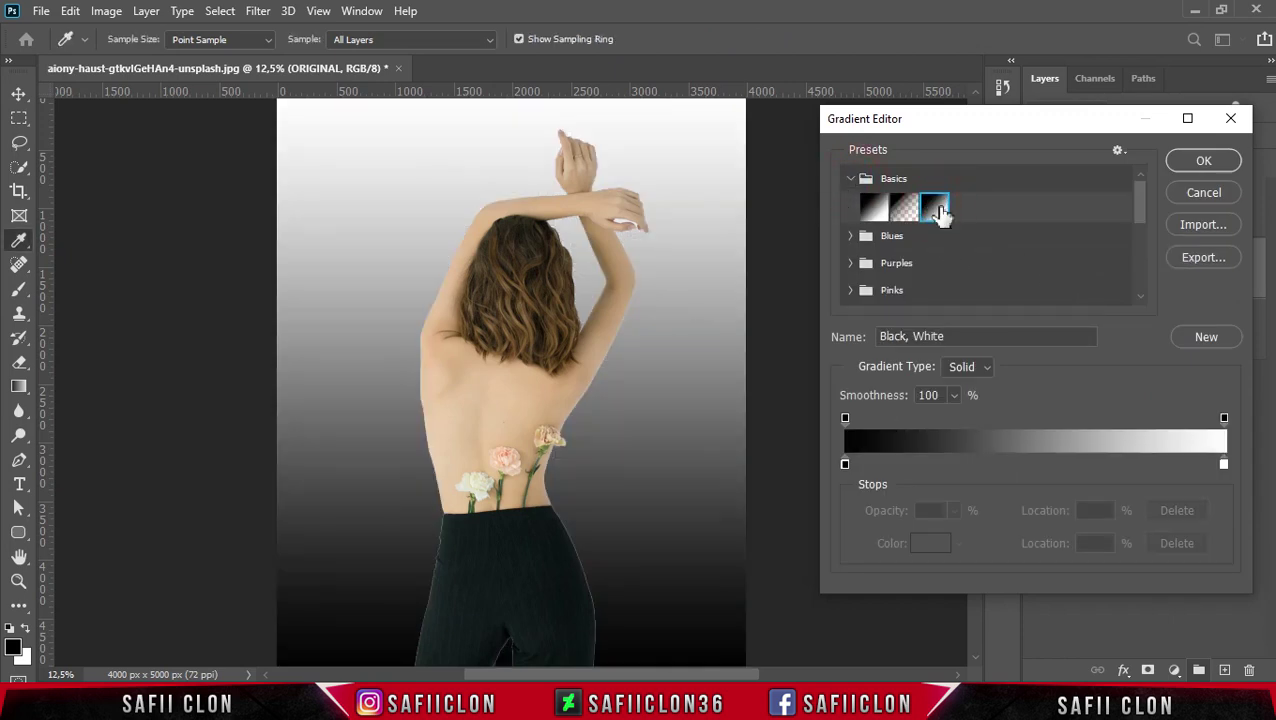
Step: Set the gradient's black color stop to #06546d
left_click(845, 464)
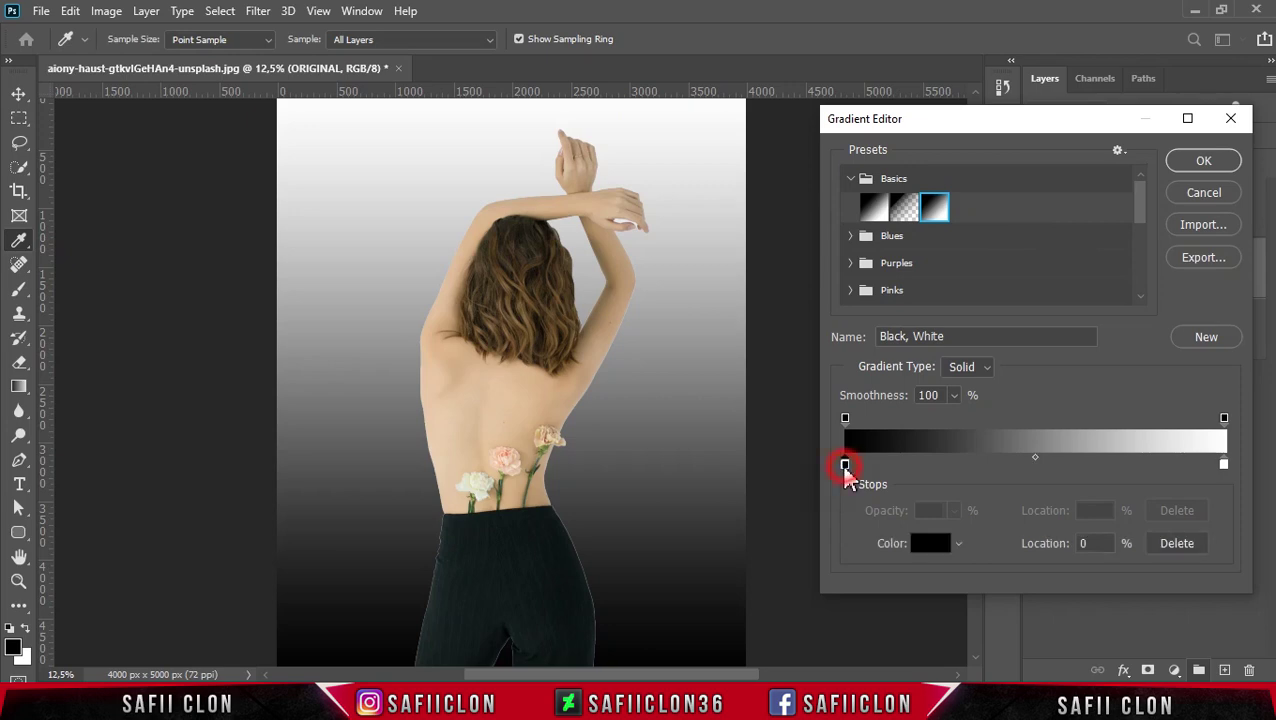
left_click(932, 546)
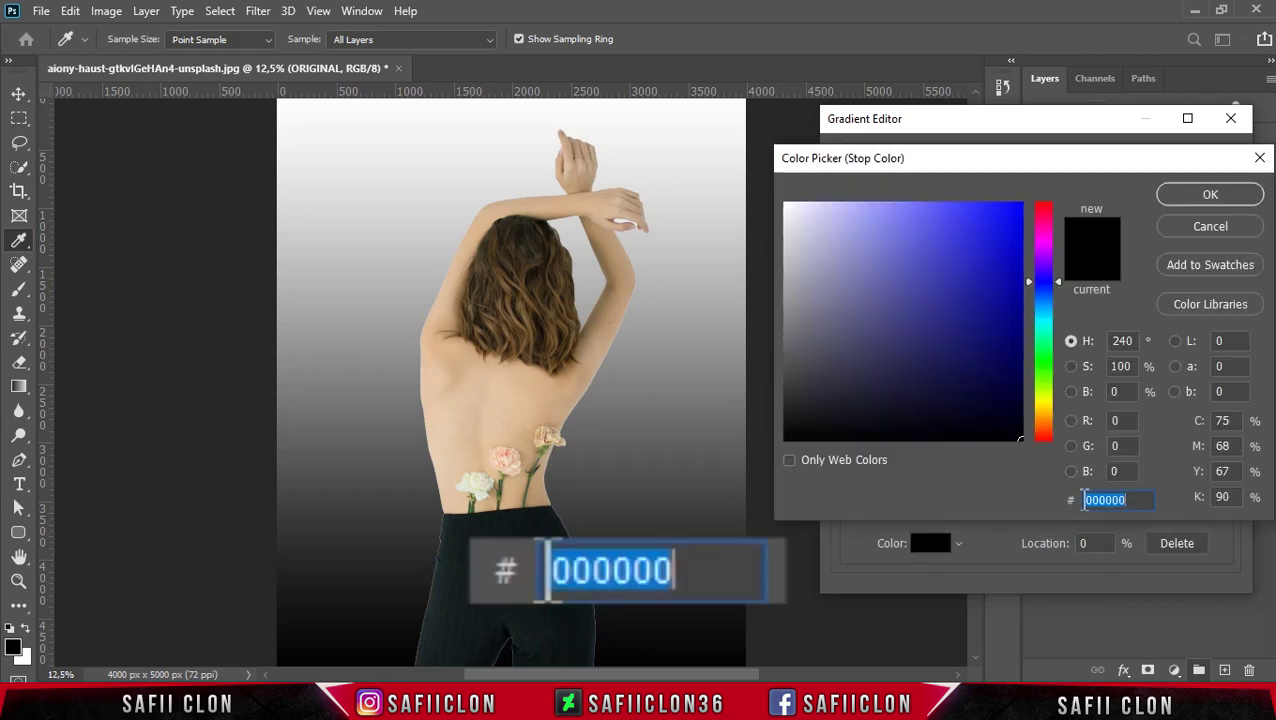
type("0654")
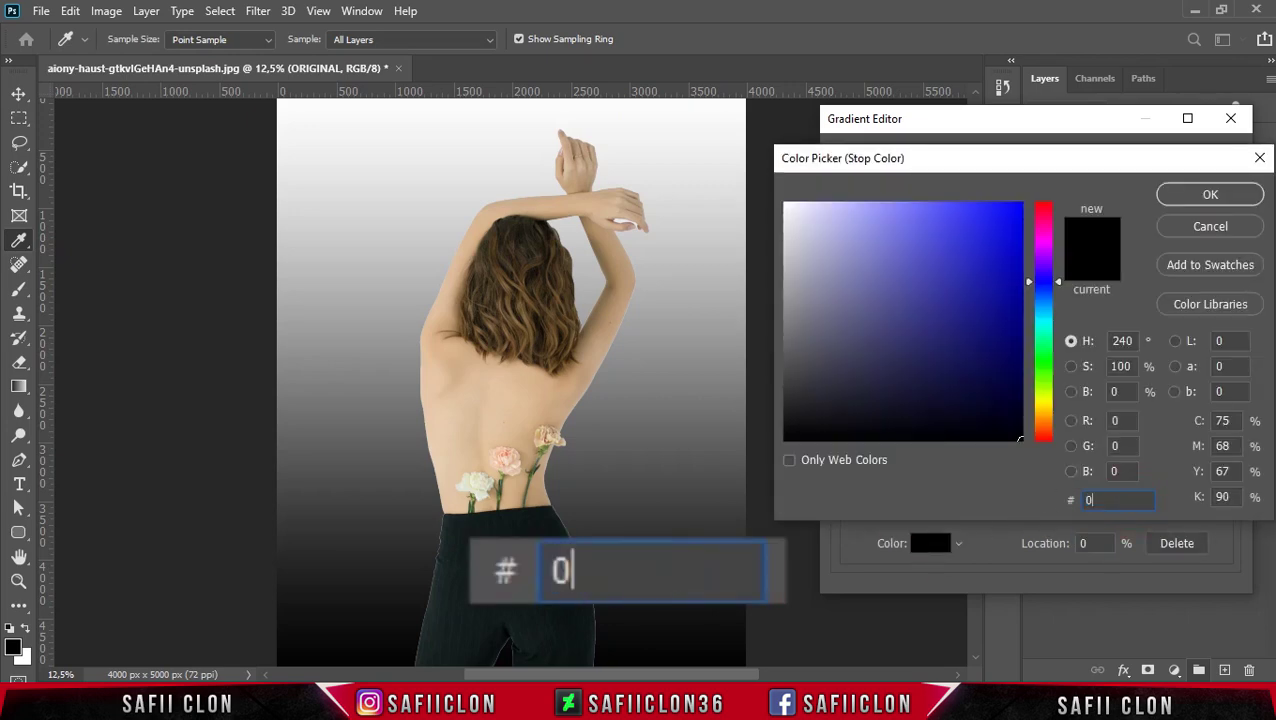
type("6d")
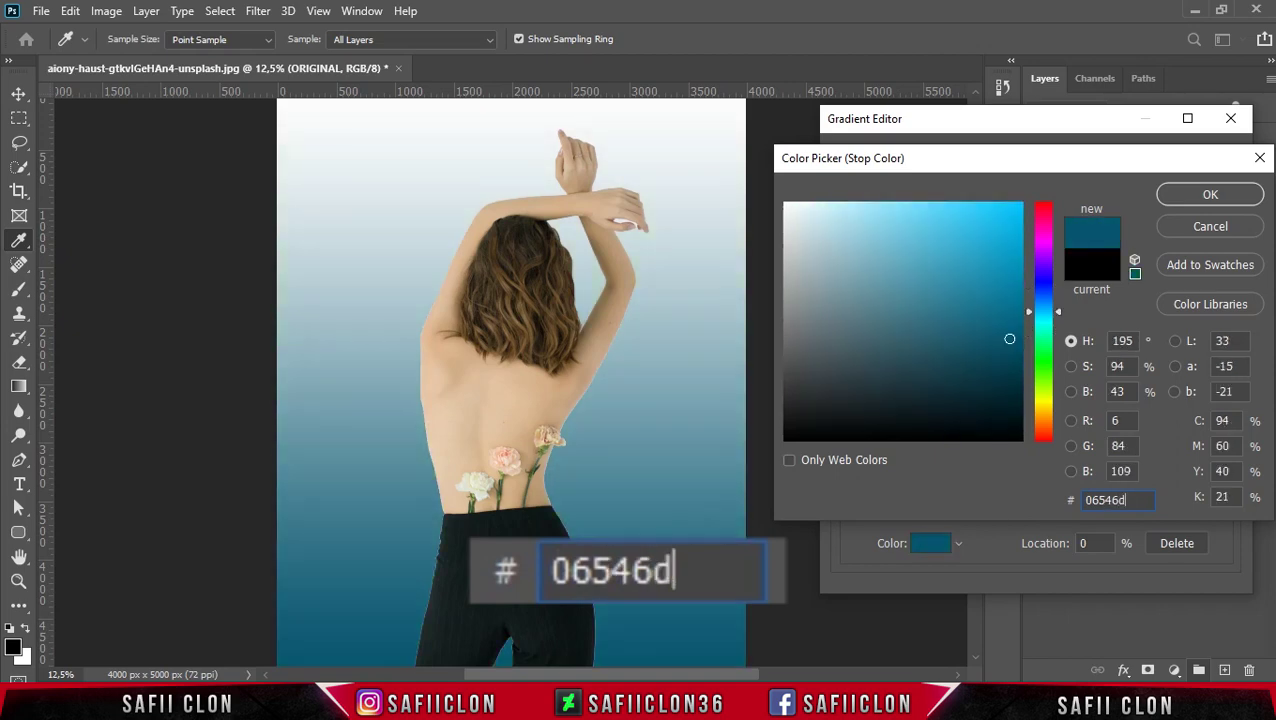
left_click(1180, 192)
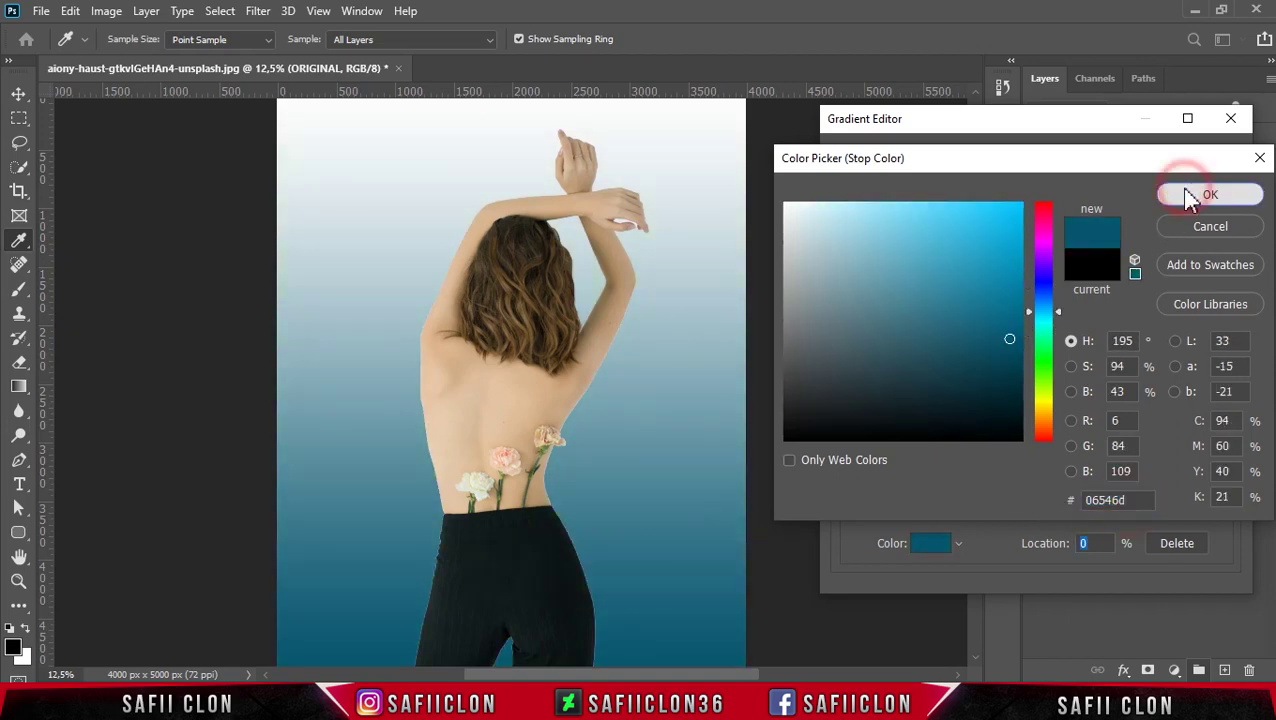
Step: Set the gradient's white color stop to #4ba8c4 and accept the edited gradient
left_click(1223, 463)
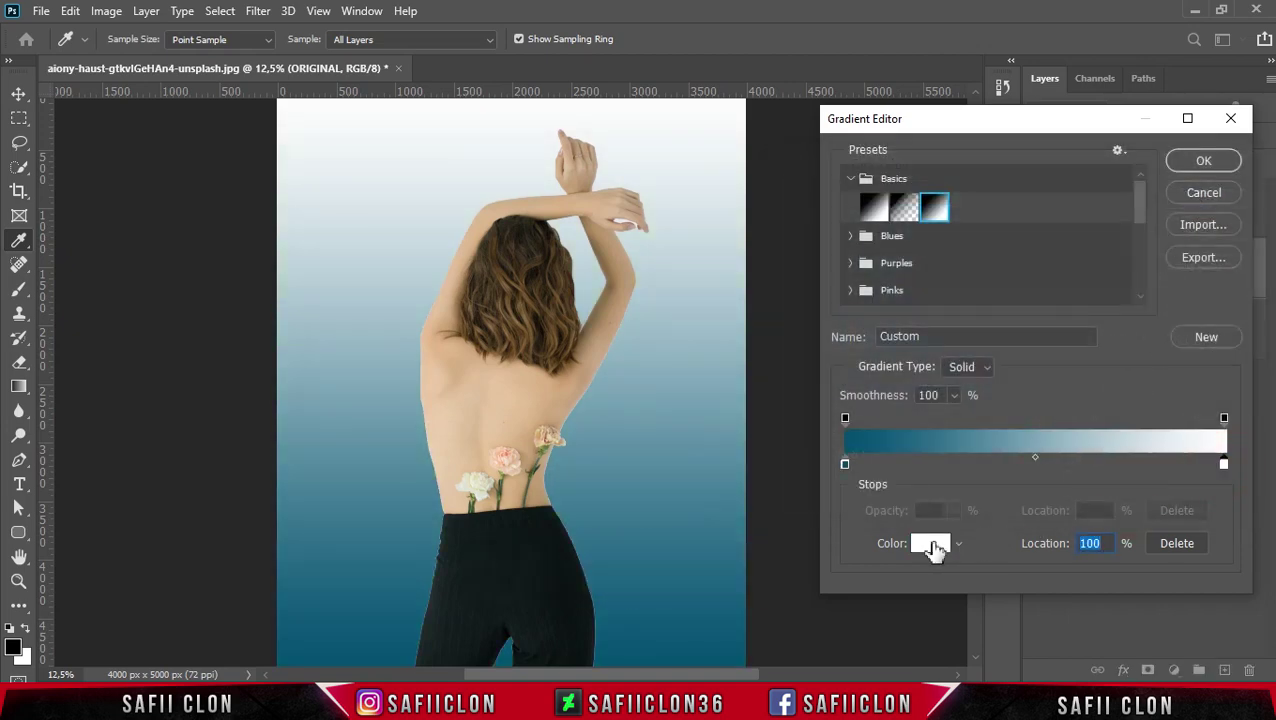
left_click(931, 545)
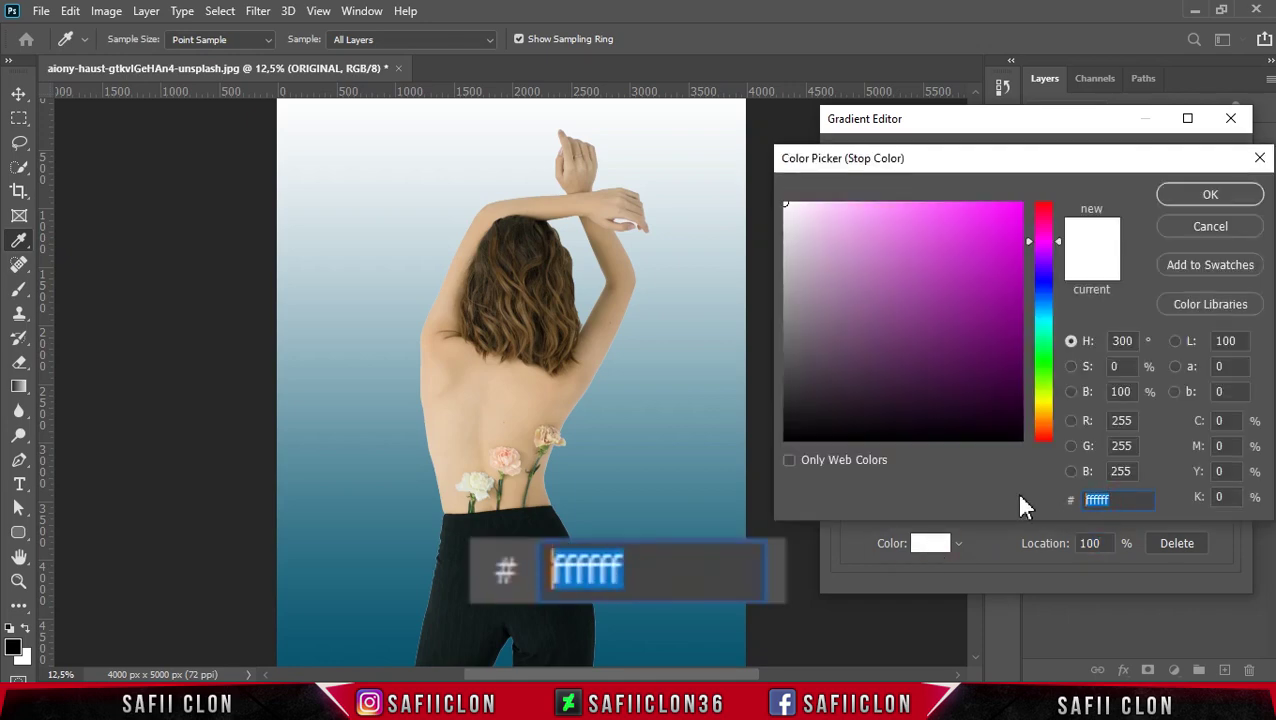
type("4b")
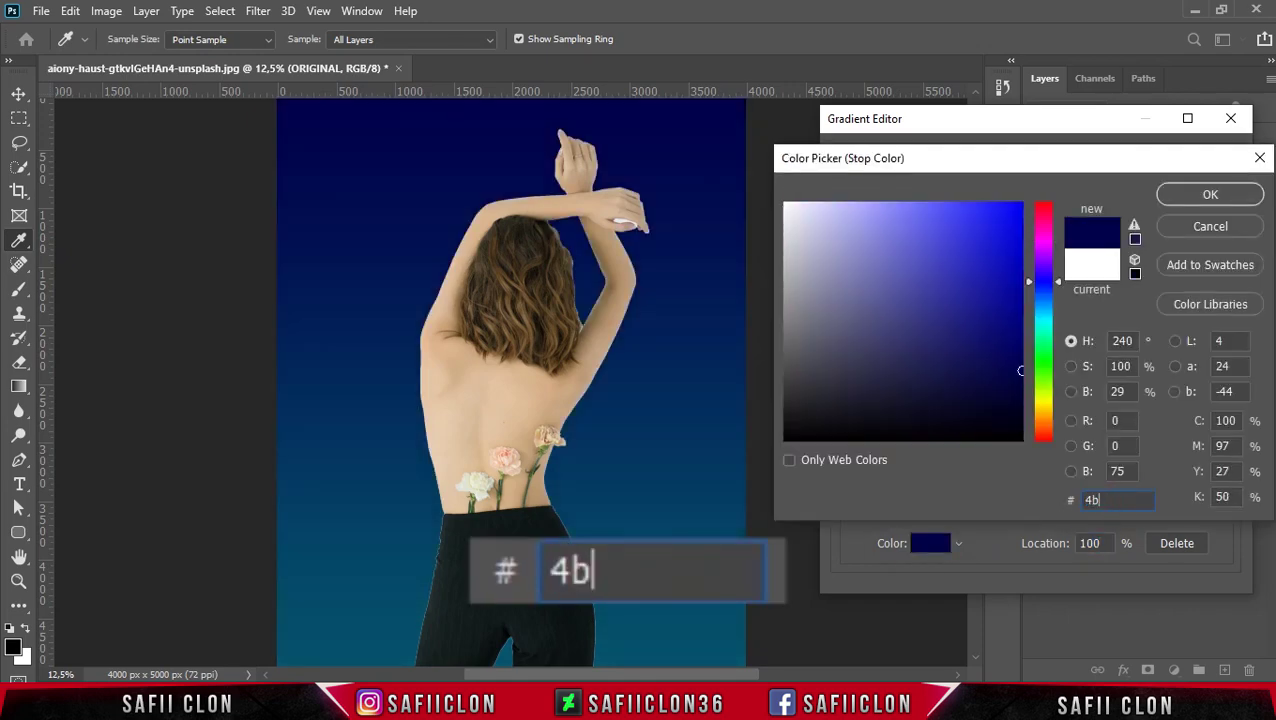
type("a8c4")
left_click(1108, 501)
left_click(1176, 194)
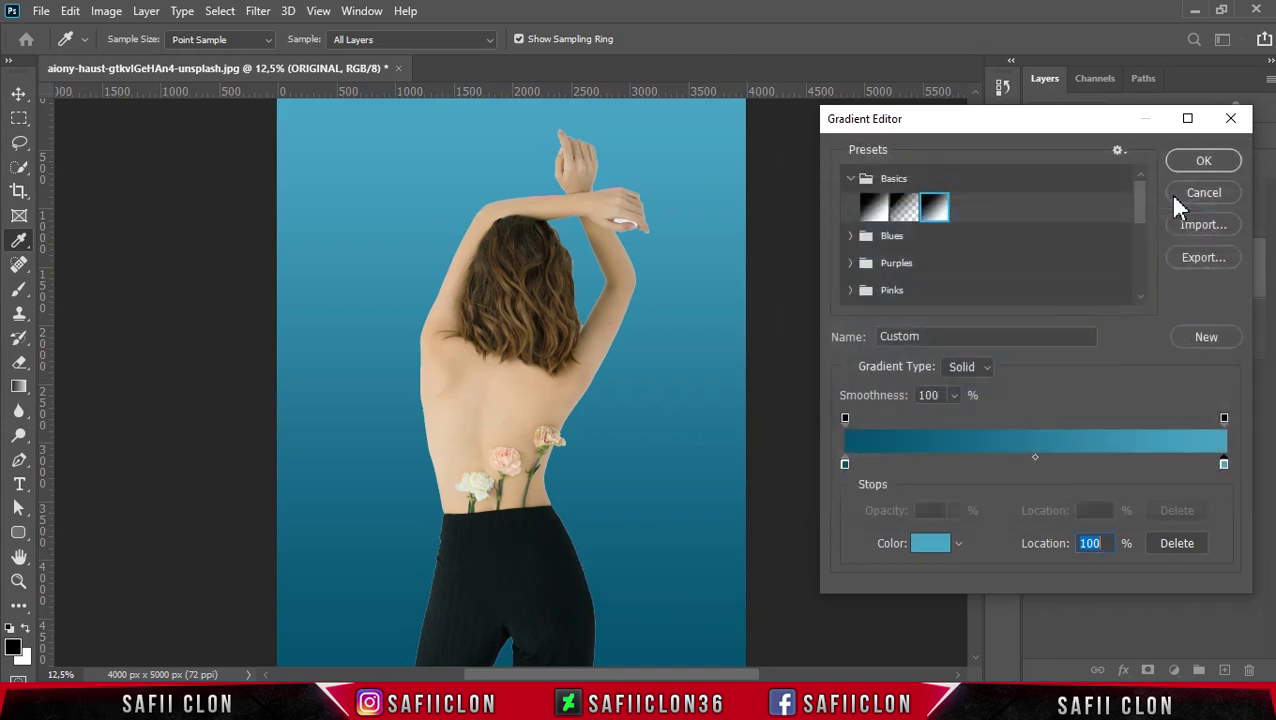
left_click(1190, 166)
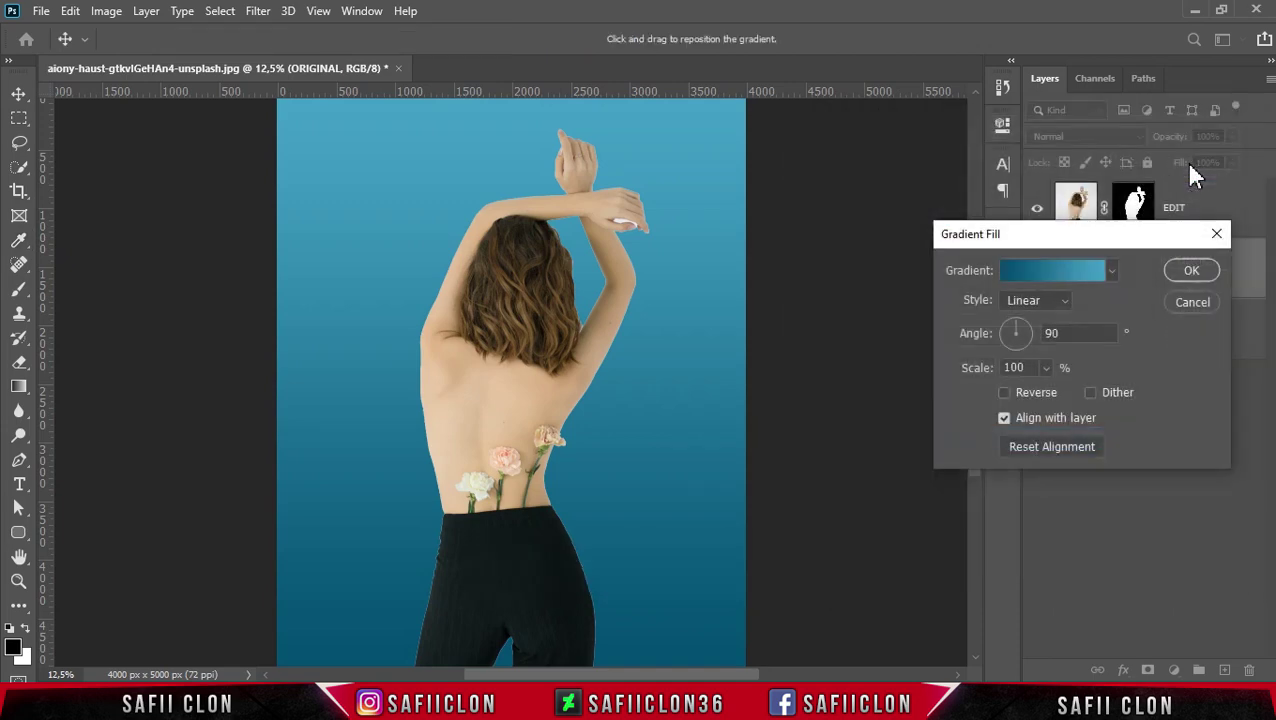
Step: Reverse the gradient fill, shift it upward so the dark blue stays only near the canvas top, and accept it
left_click(1004, 393)
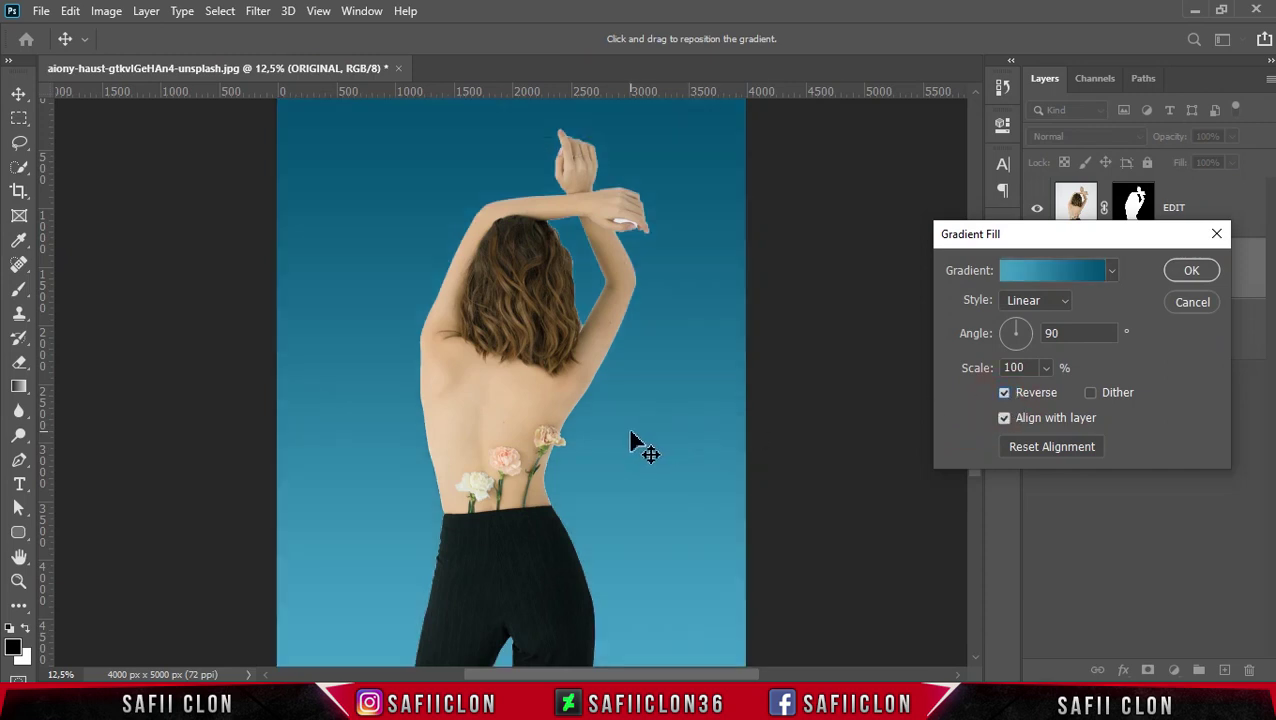
key("ctrl+minus")
left_click_drag(589, 418, 601, 223)
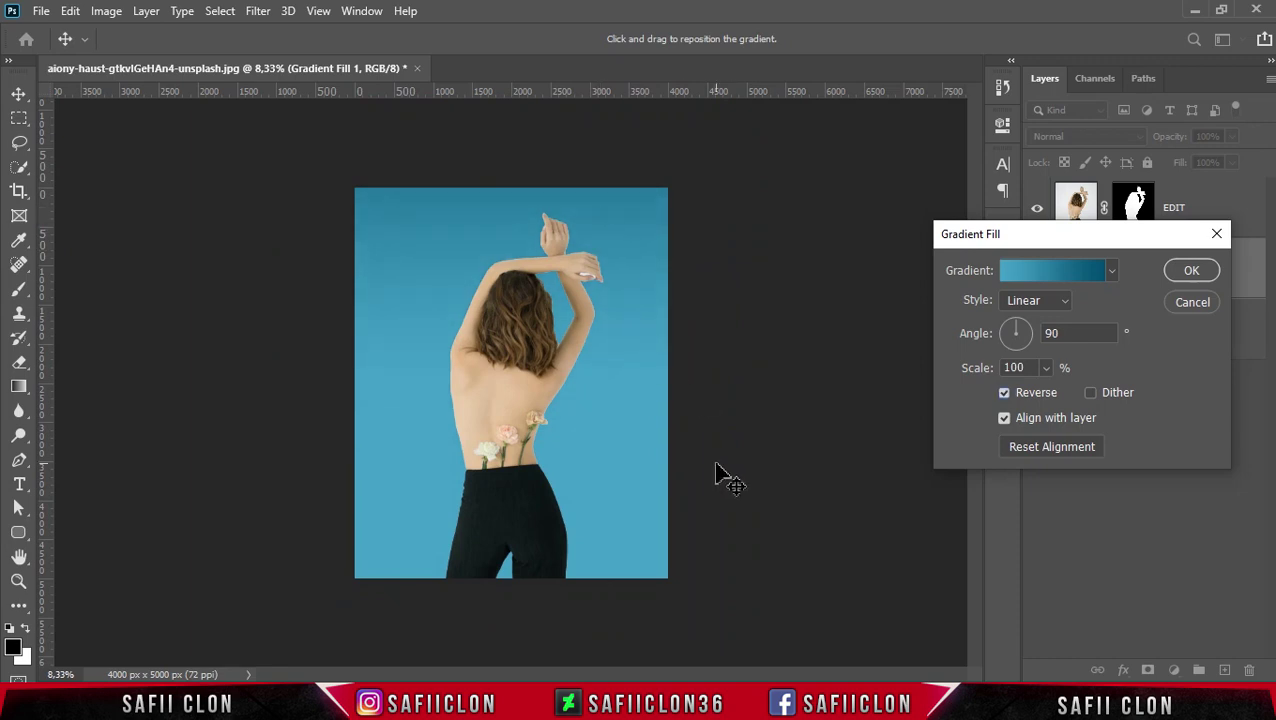
left_click(1184, 277)
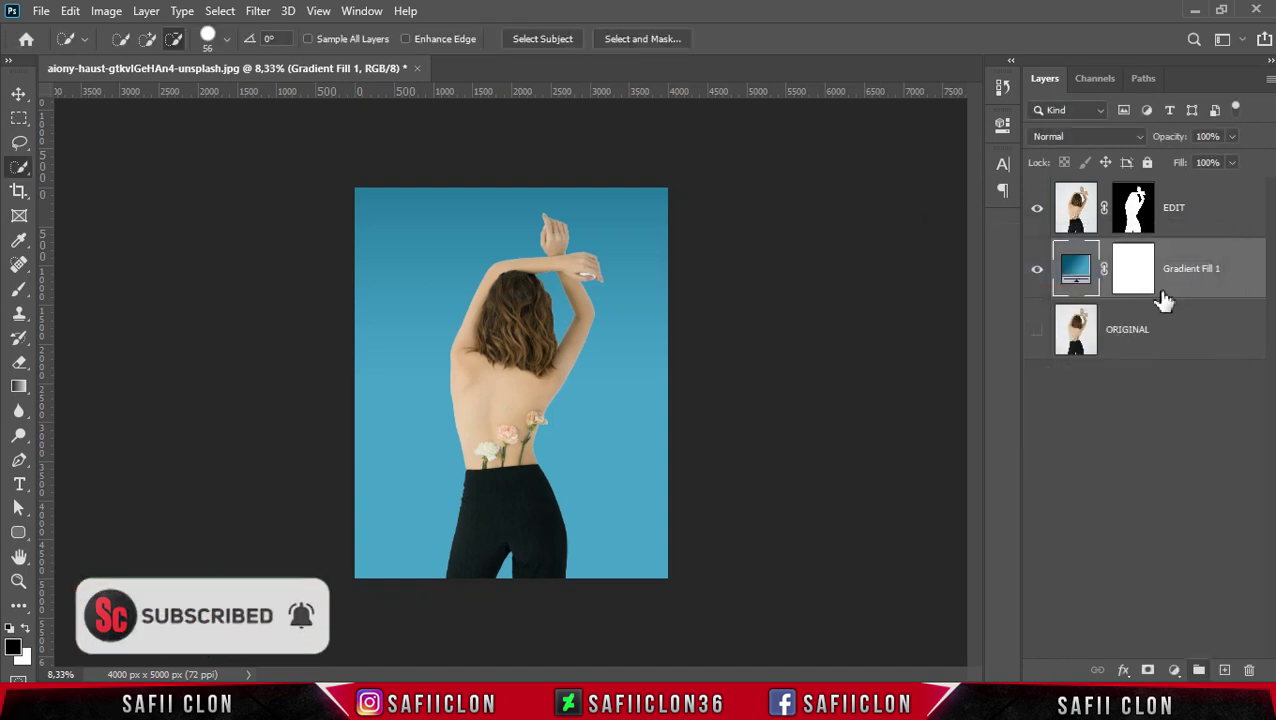
Step: Open the EDIT layer's mask in Select and Mask with the On Layers view
left_click(1137, 207)
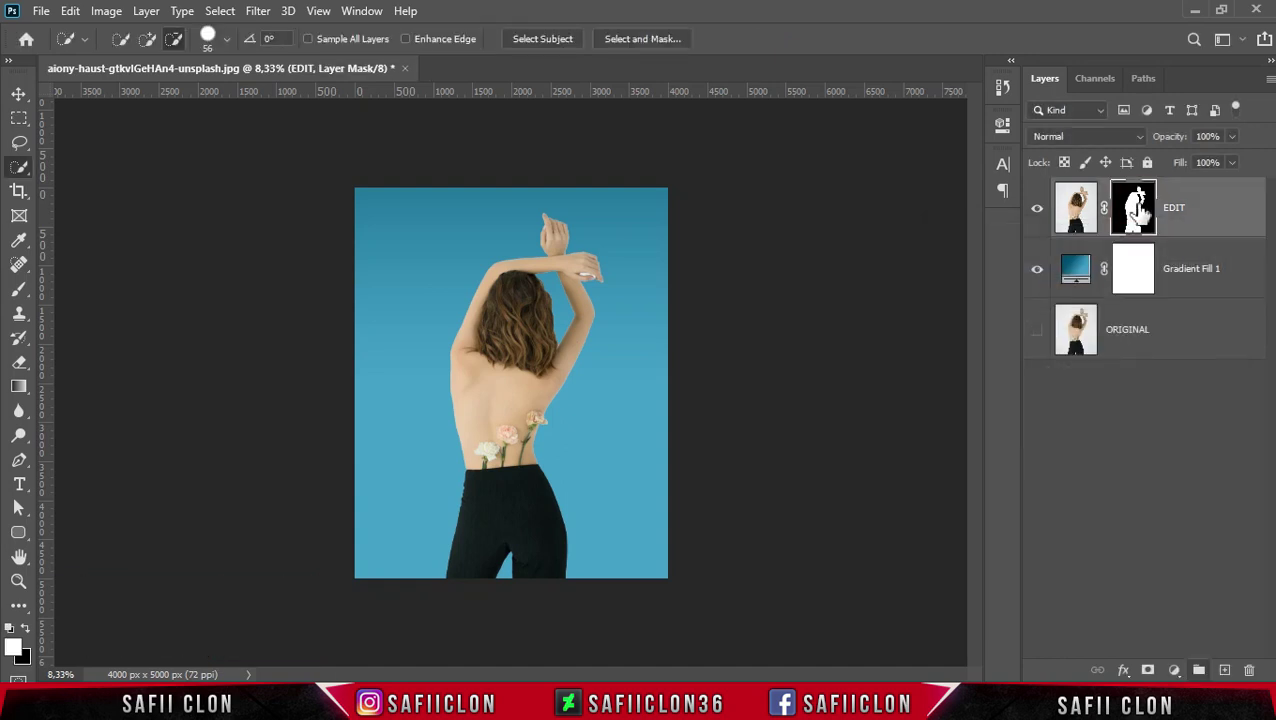
right_click(1137, 197)
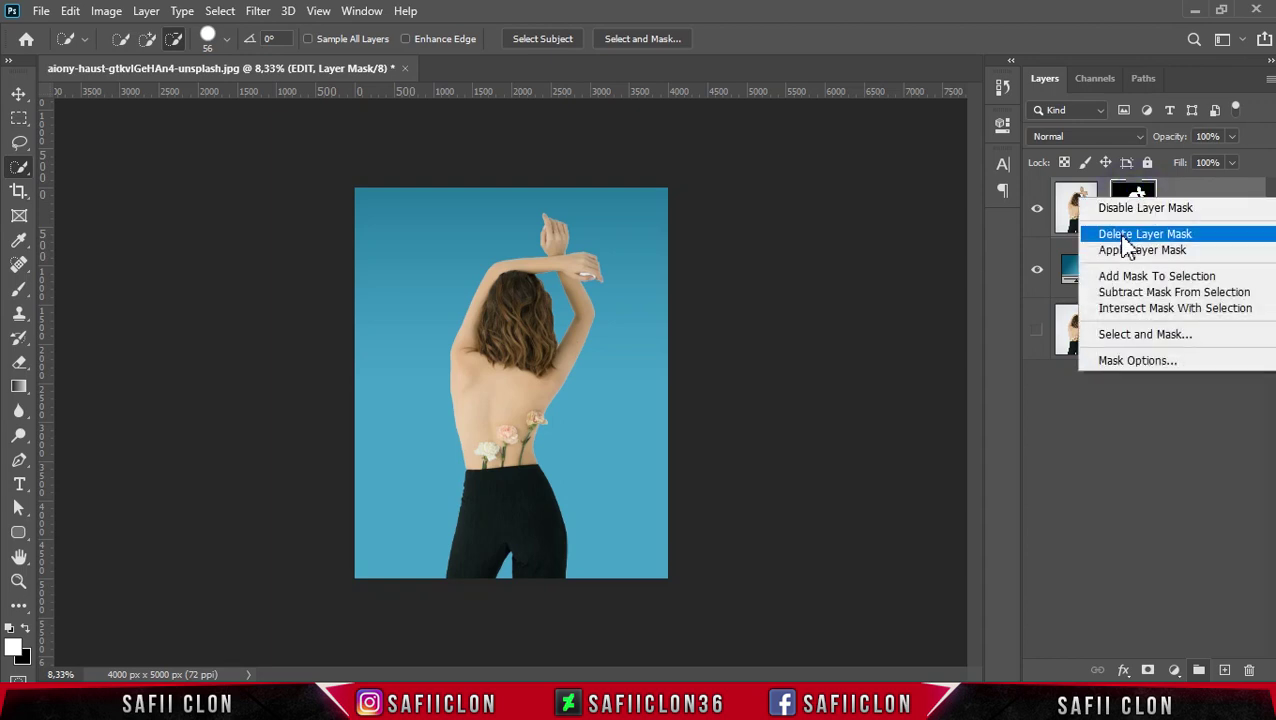
left_click(1150, 335)
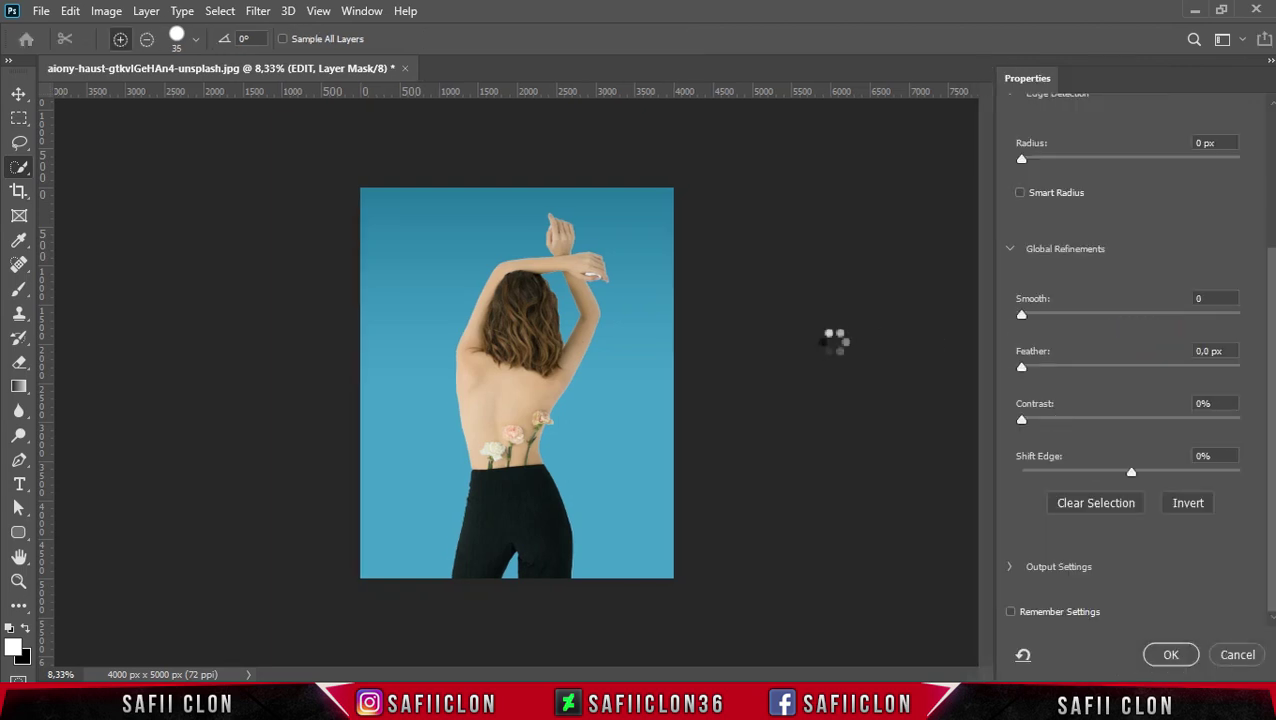
key("ctrl+plus")
key("ctrl+plus")
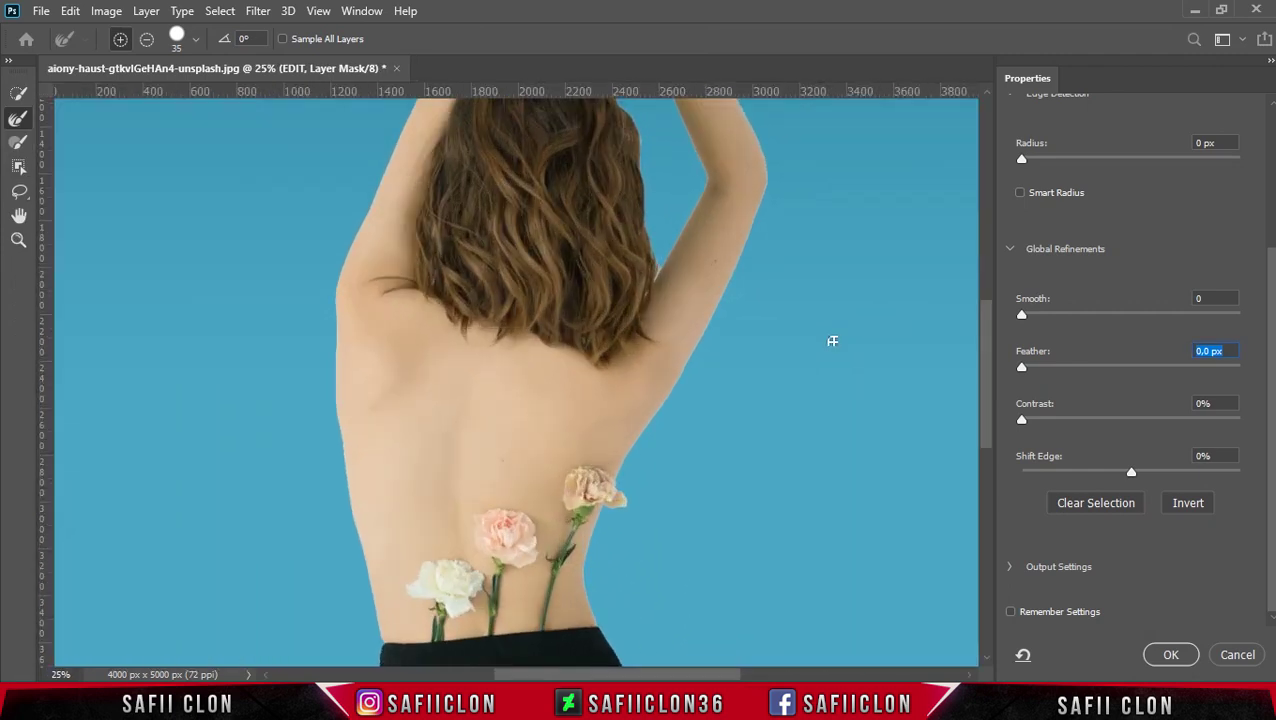
left_click_drag(987, 374, 989, 317)
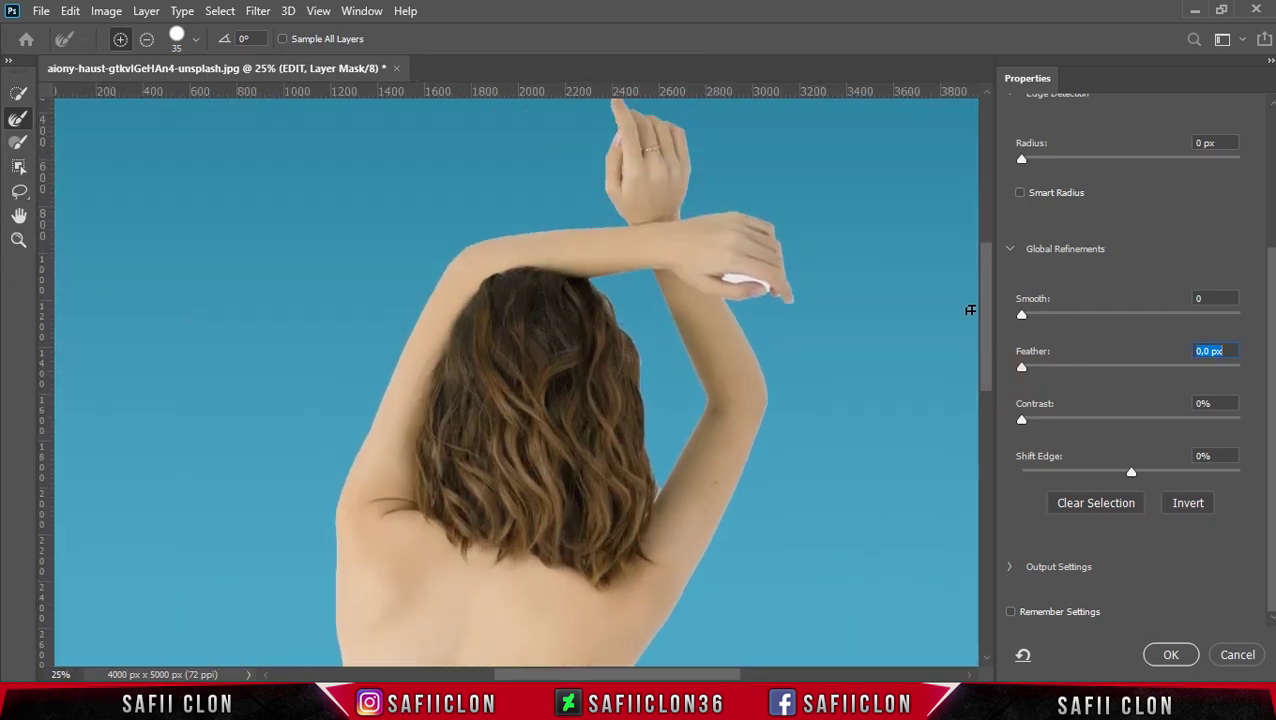
left_click_drag(1268, 305, 1268, 130)
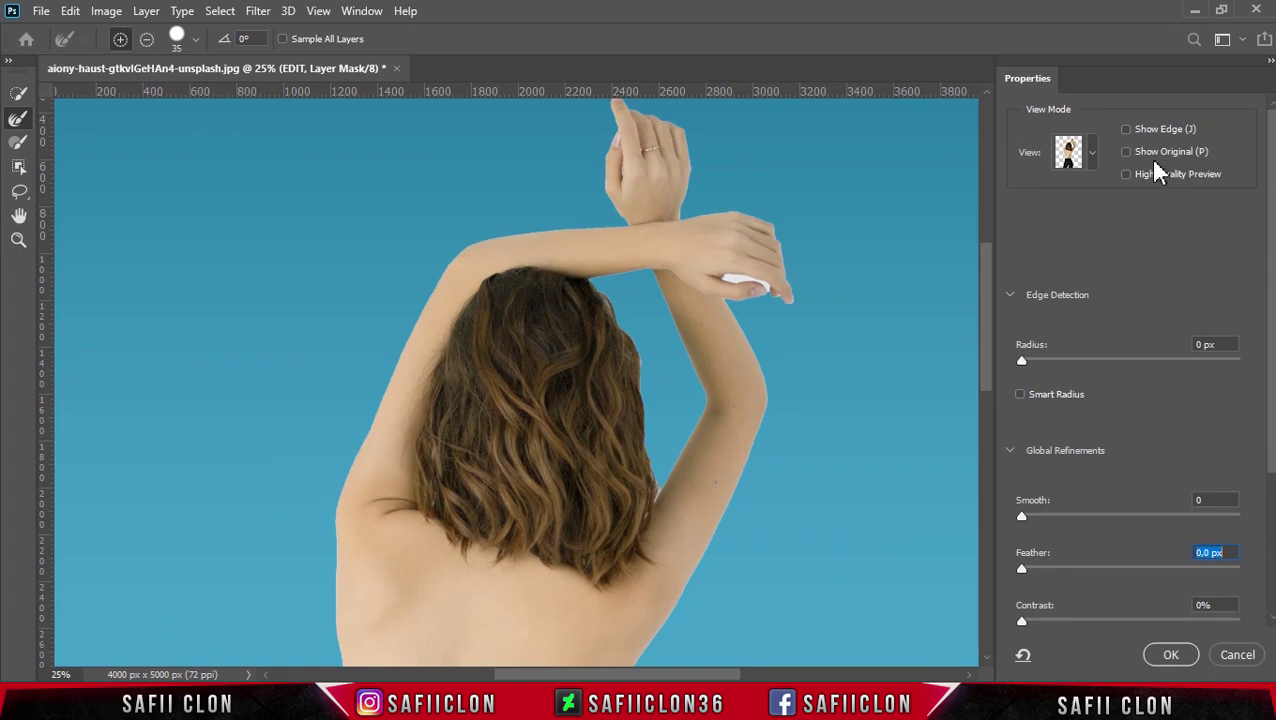
left_click(1092, 158)
left_click(1068, 426)
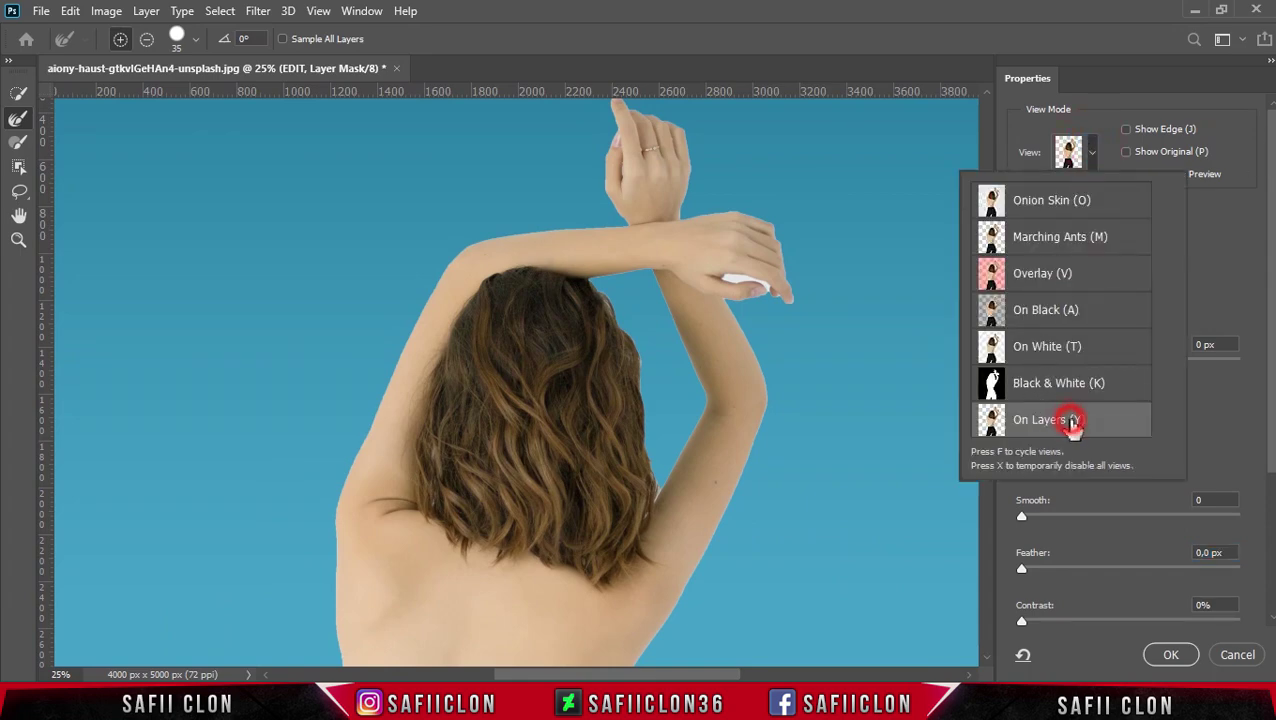
left_click(1094, 162)
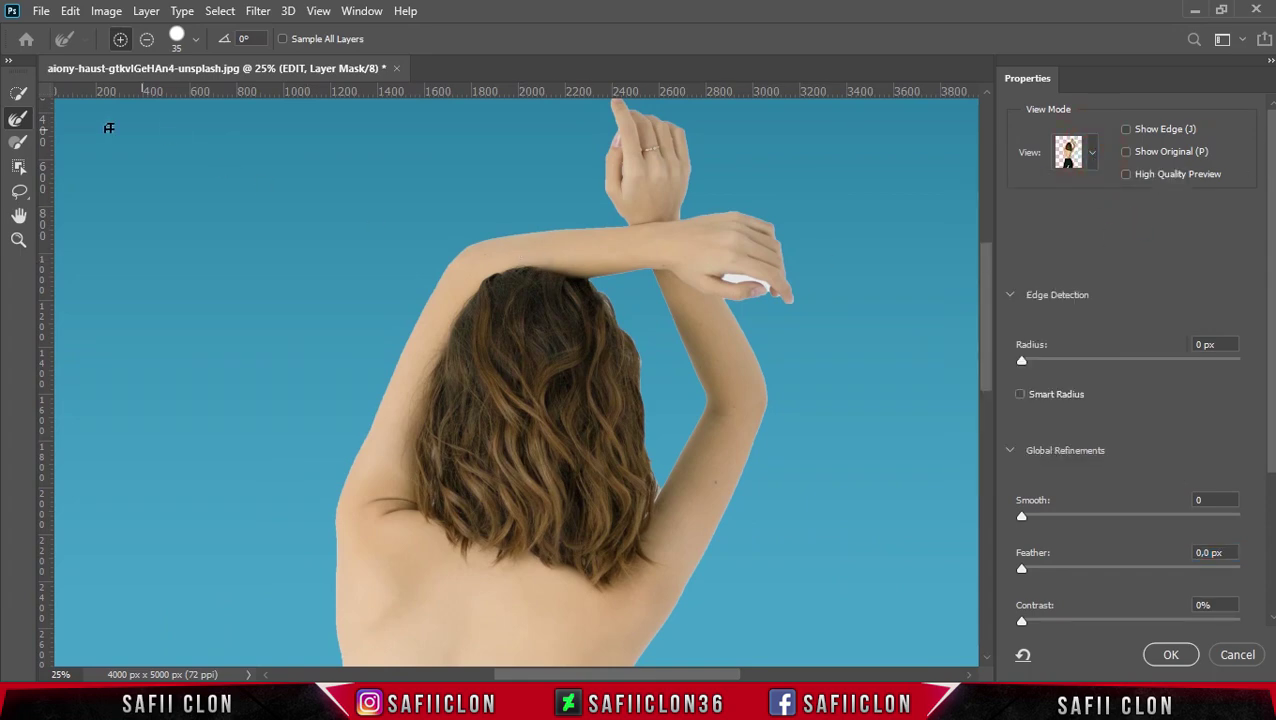
Step: Brush away the white background between the lower hand's fingers and refine the raised hand's edge, using the Refine Edge Brush at 35 to 40 px
left_click(121, 43)
left_click(197, 40)
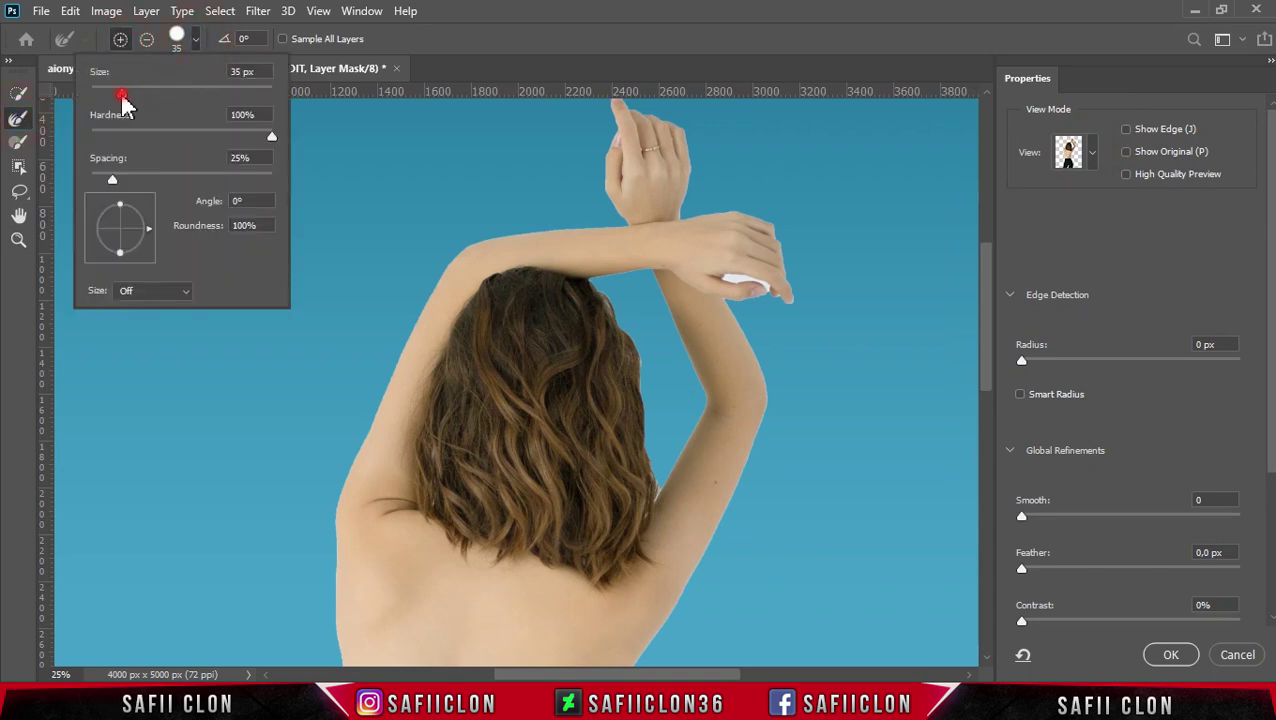
left_click(196, 44)
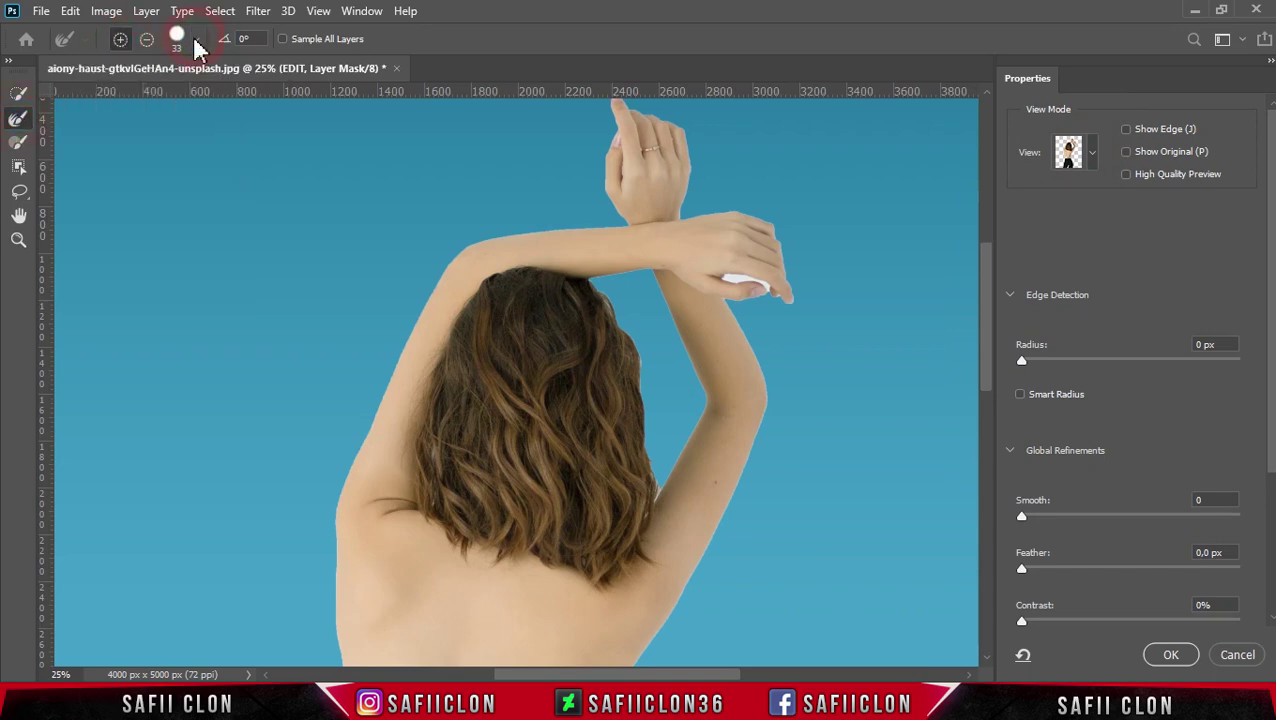
left_click(737, 281)
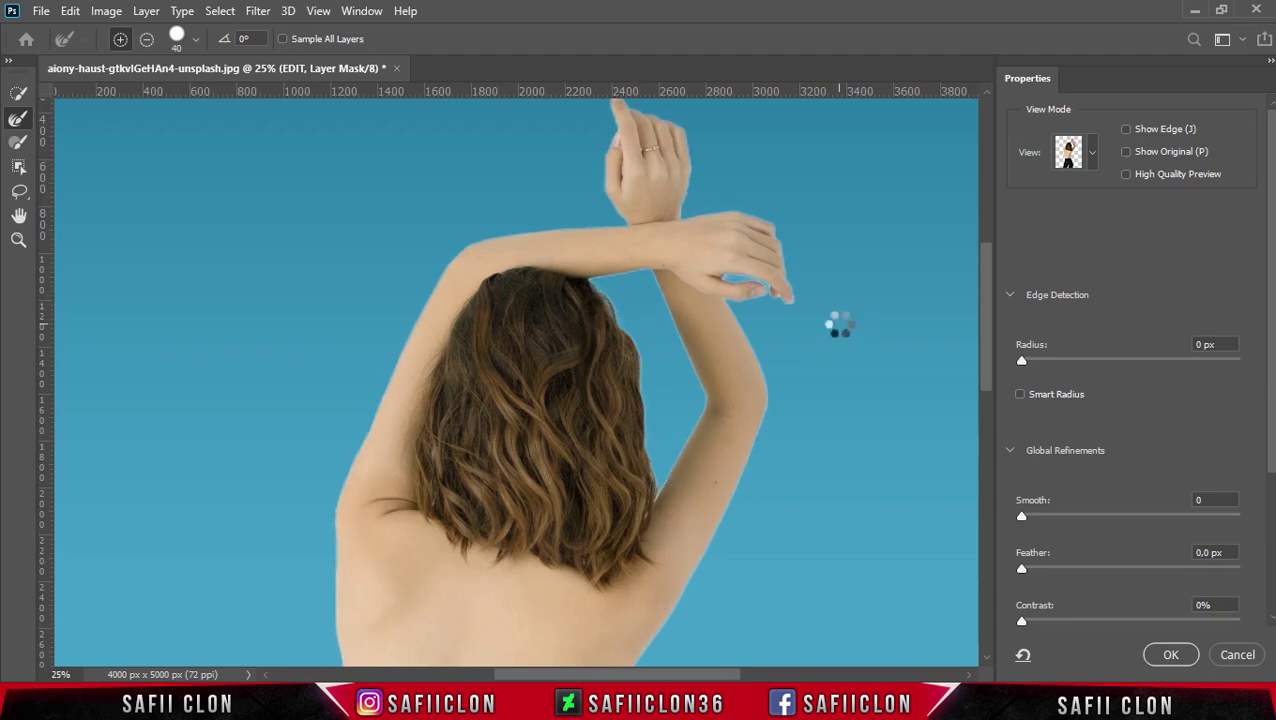
scroll(729, 259, "up", 1)
key("bracketleft")
left_click(622, 195)
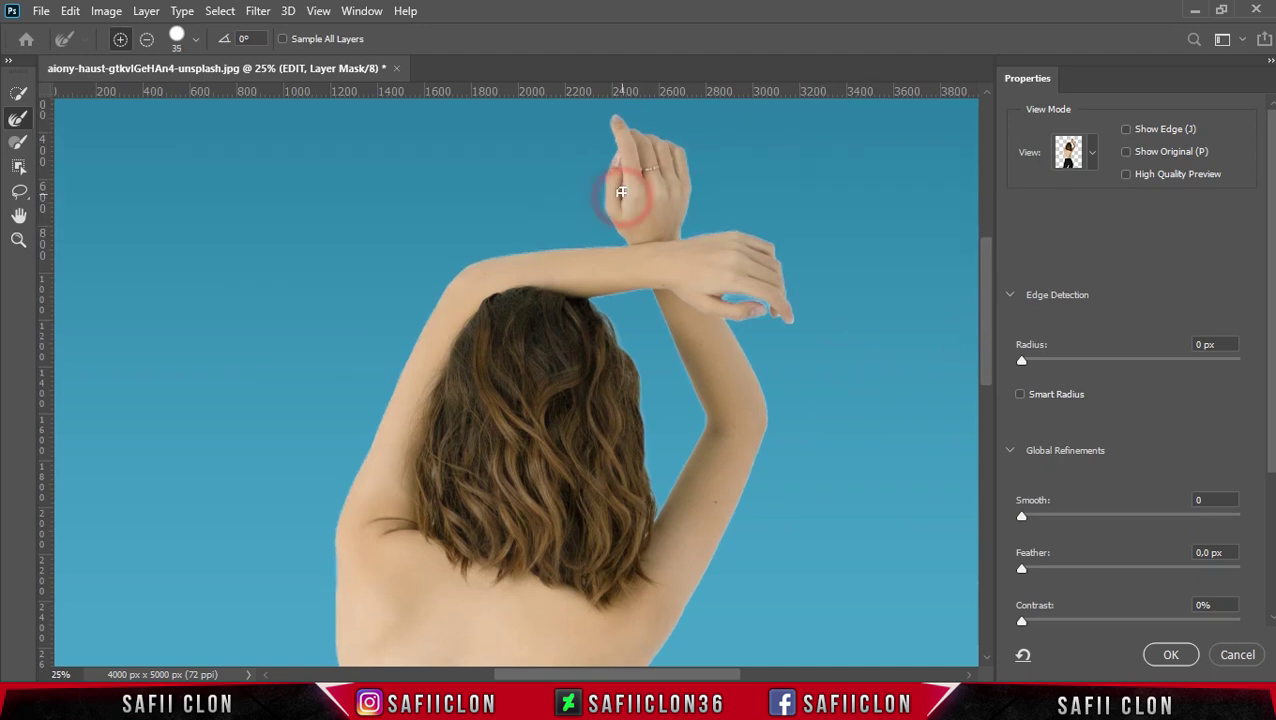
Step: Set the mask's Shift Edge to -24%, Contrast to 12%, Feather to 2.0 px and Smooth to 0, and accept the refinement
left_click_drag(1268, 336, 1274, 463)
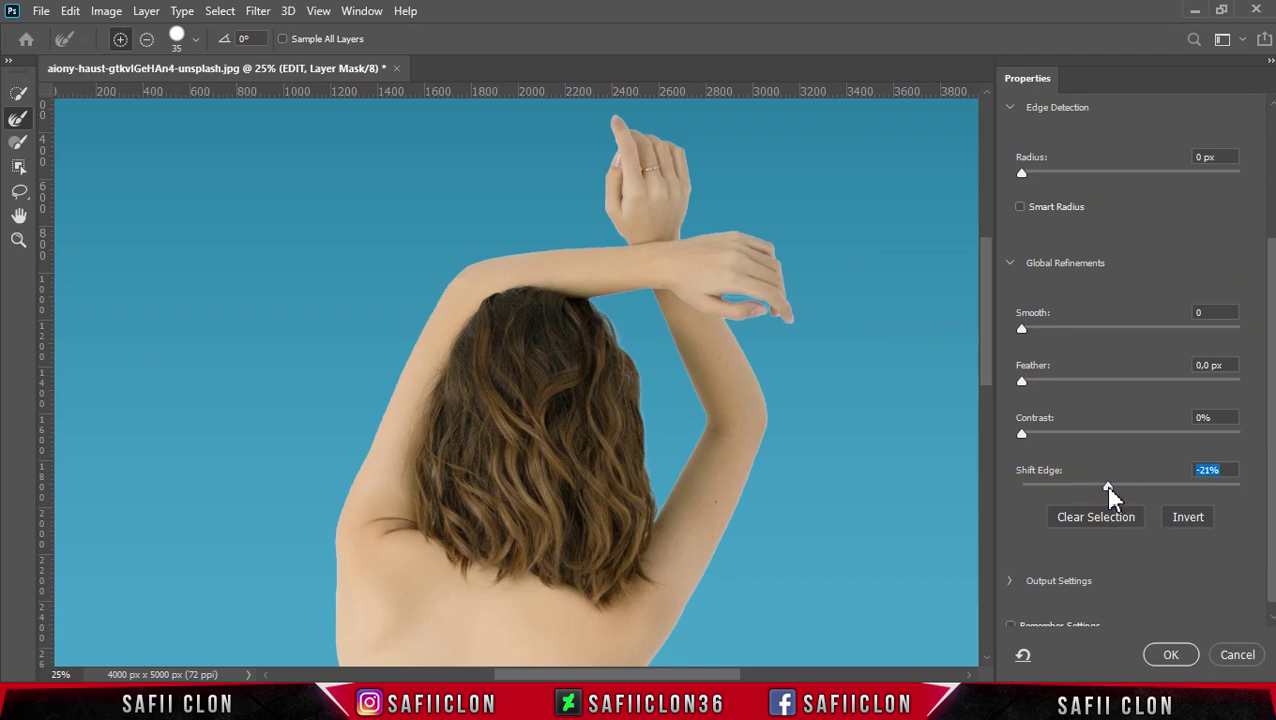
left_click(1107, 490)
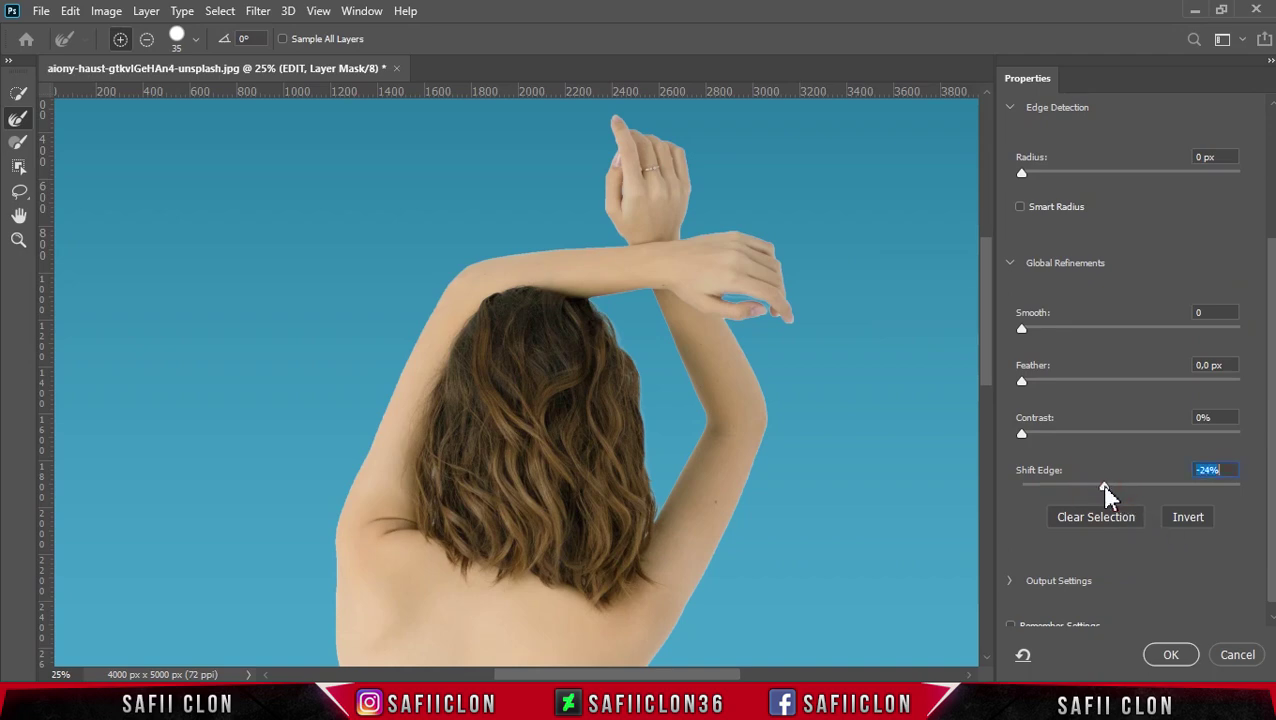
left_click(1049, 433)
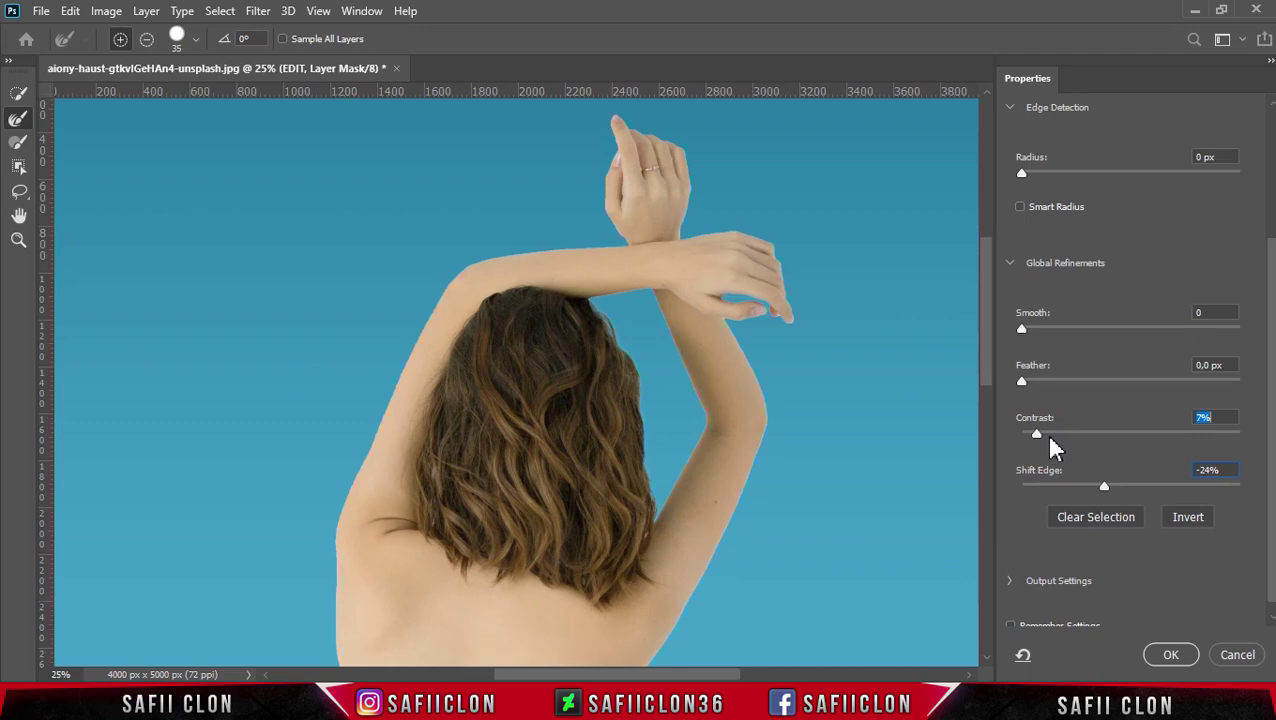
left_click(1045, 381)
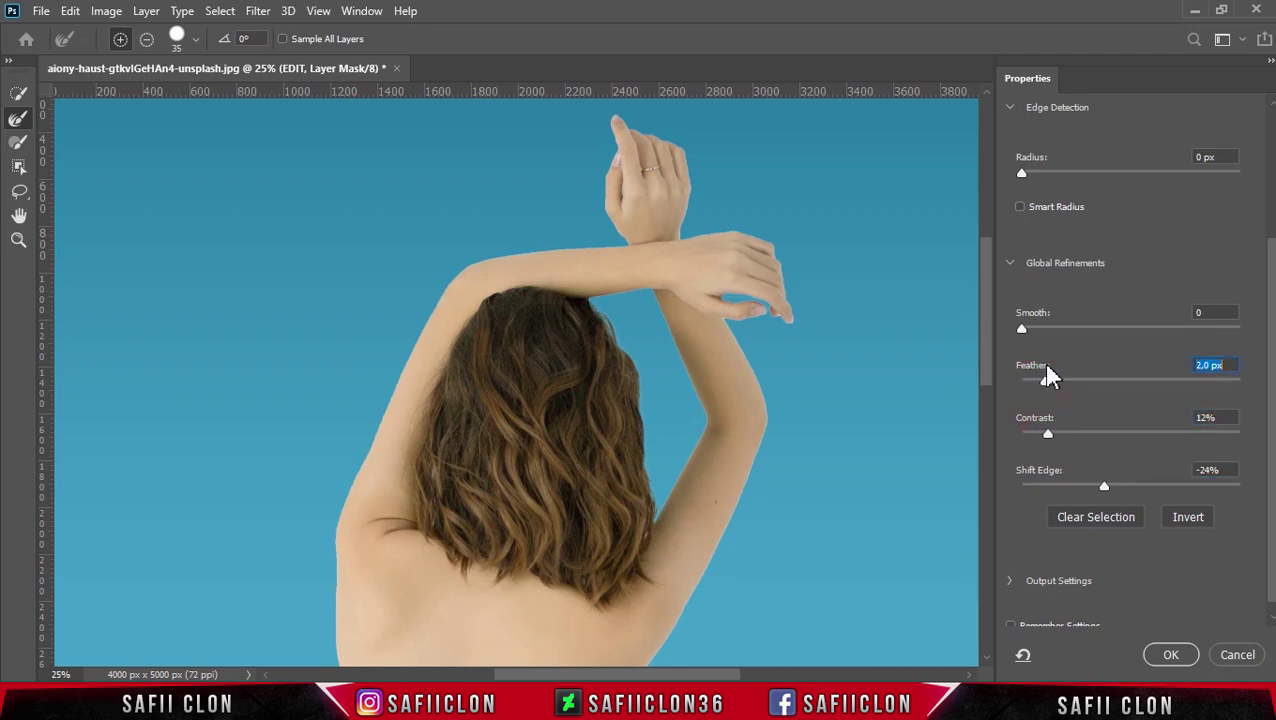
left_click(1031, 329)
left_click(1039, 331)
key("ctrl+minus")
left_click_drag(986, 352, 988, 433)
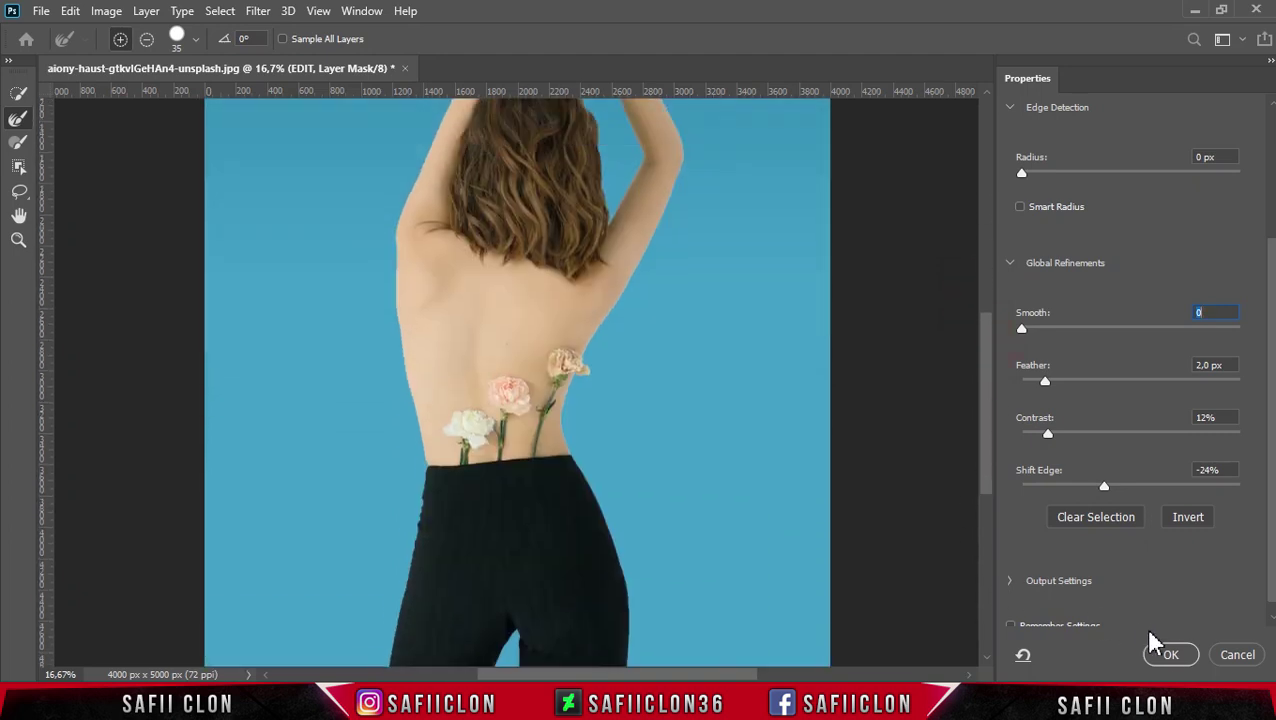
left_click(1166, 660)
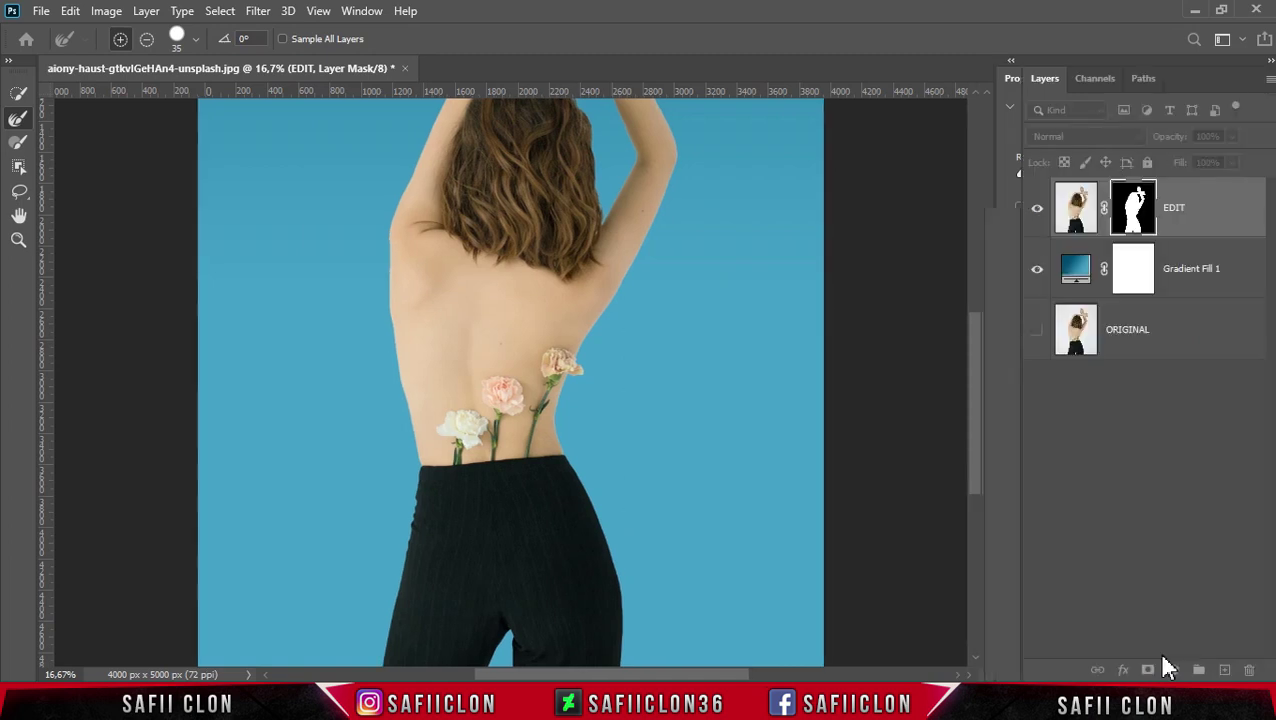
Step: Apply the layer mask to the EDIT layer permanently
left_click_drag(975, 470, 978, 432)
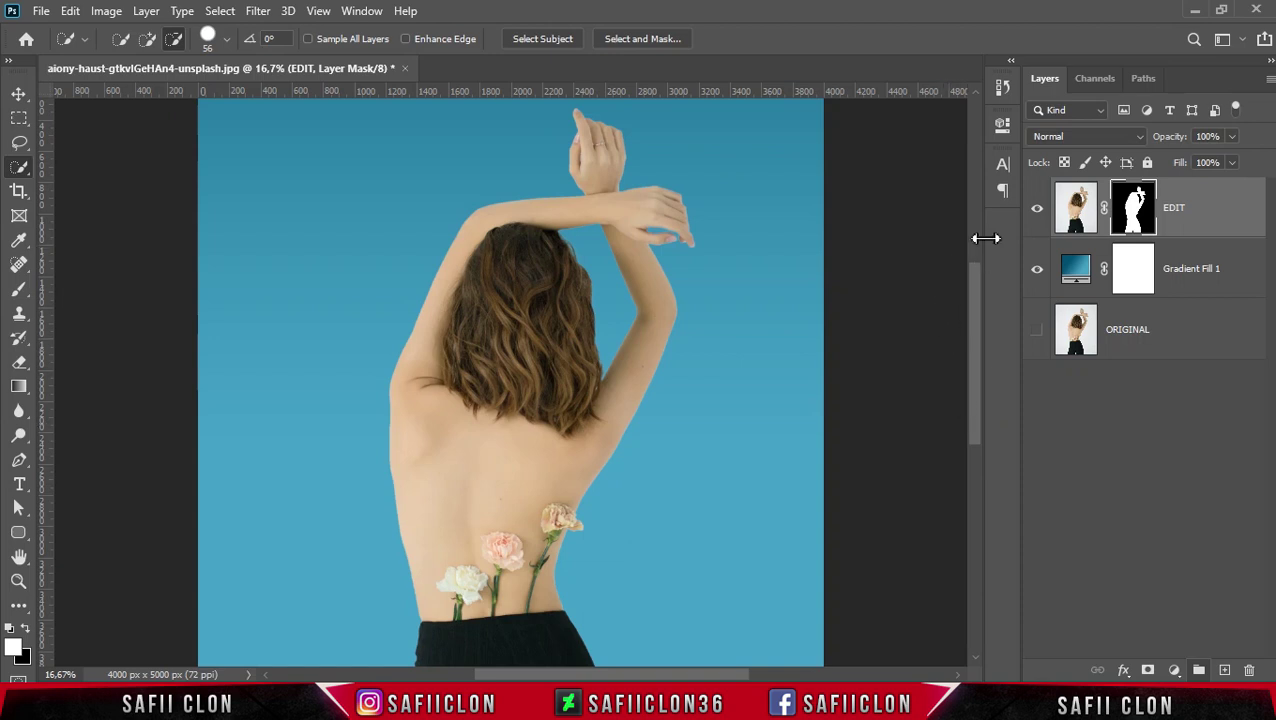
right_click(1132, 206)
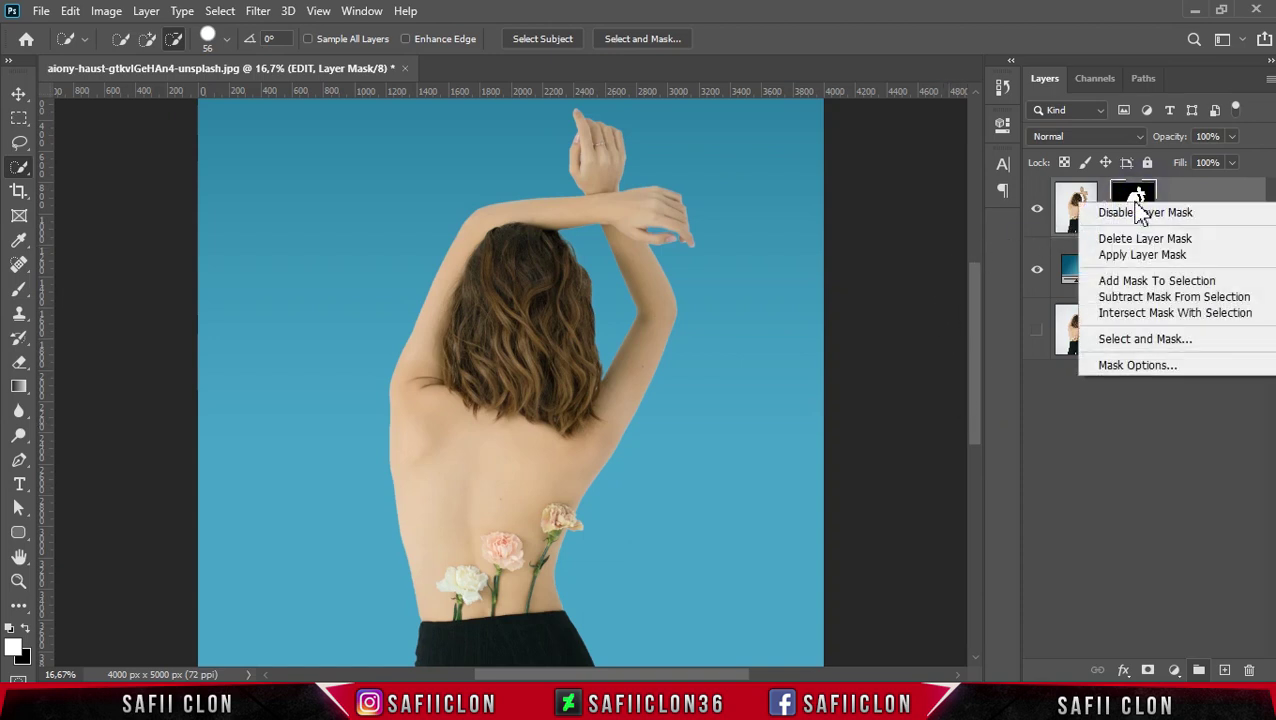
left_click(1143, 256)
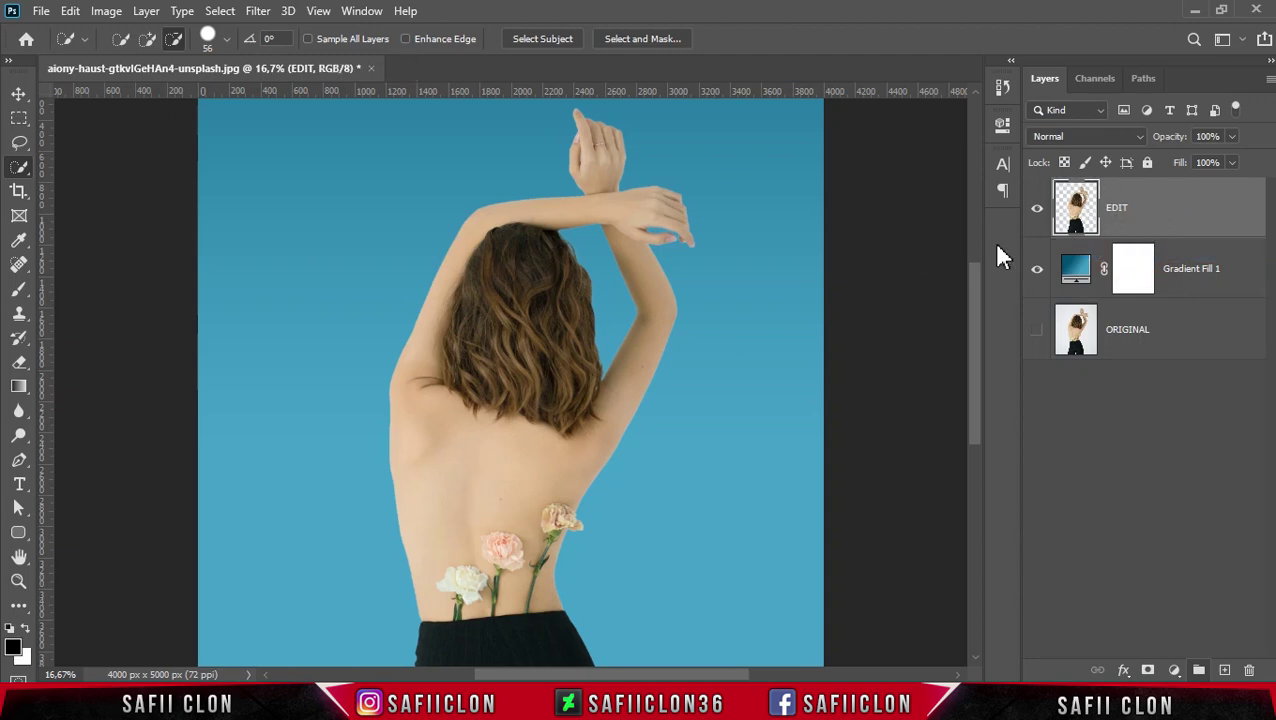
Step: Draw a black rounded rectangle about 260 x 260 px with a 10 px corner radius on the middle of the woman's back
left_click(20, 536)
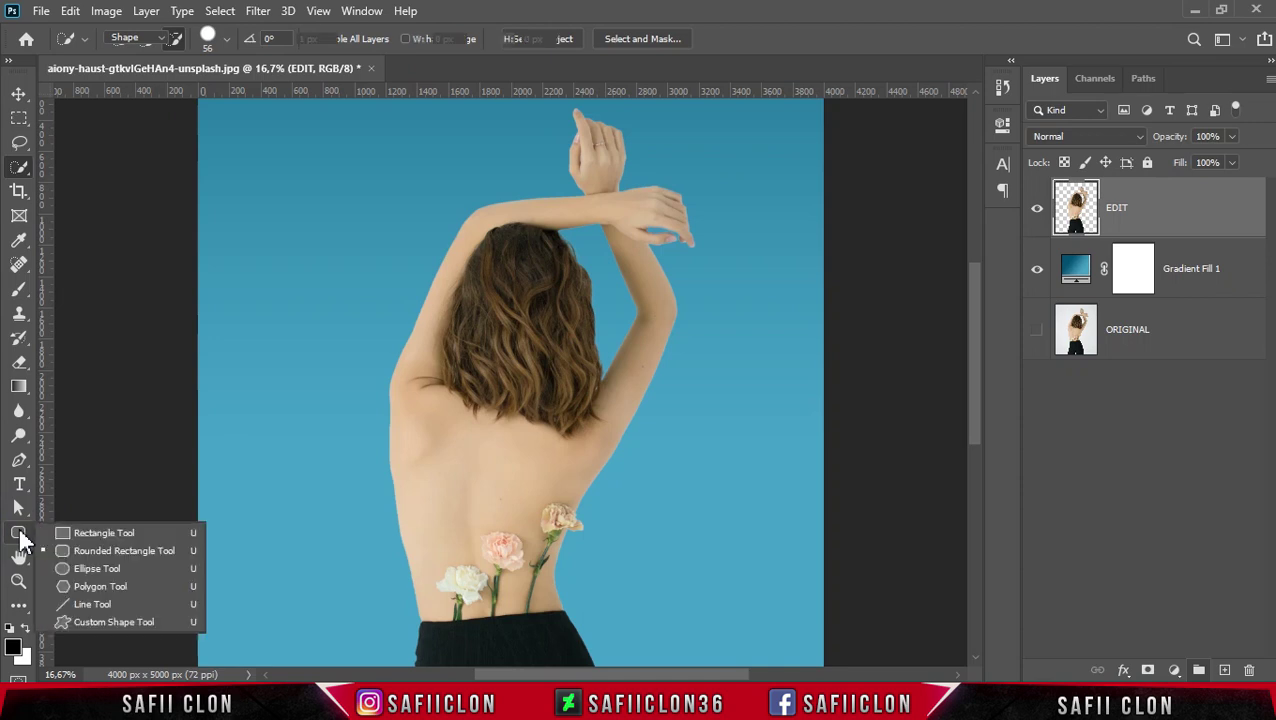
left_click(108, 552)
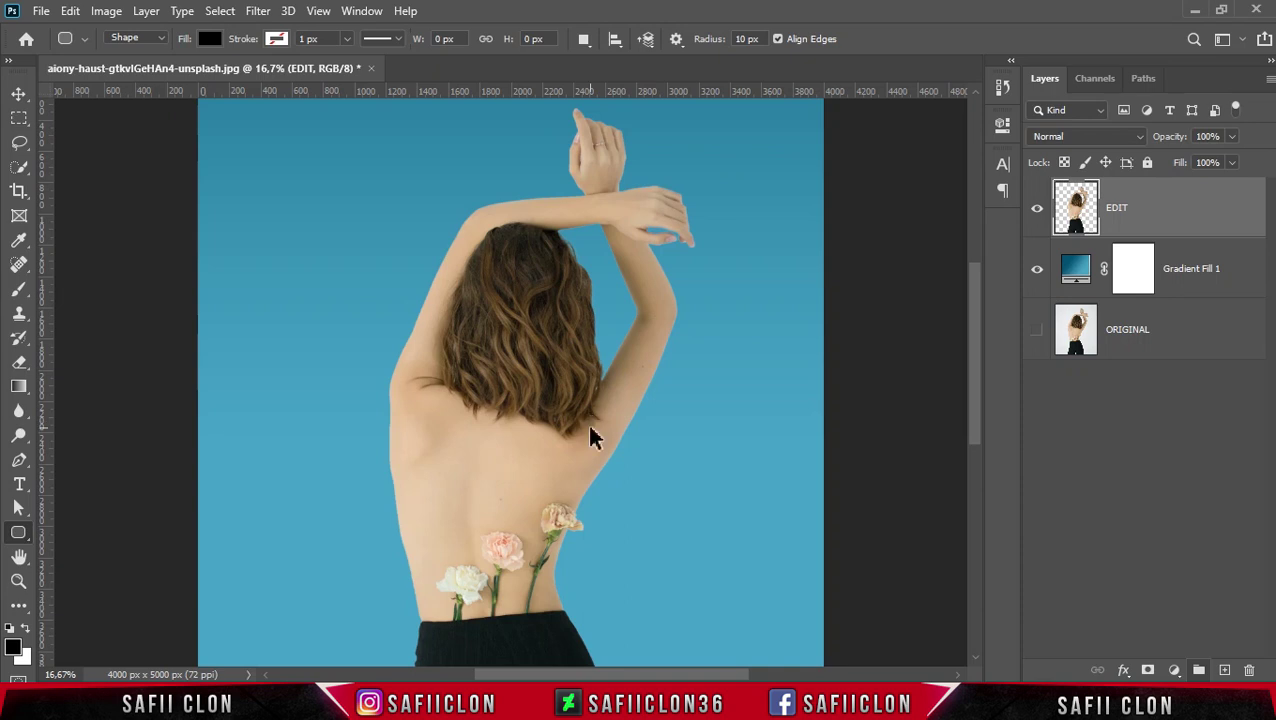
scroll(590, 428, "up", 1)
scroll(595, 441, "down", 2)
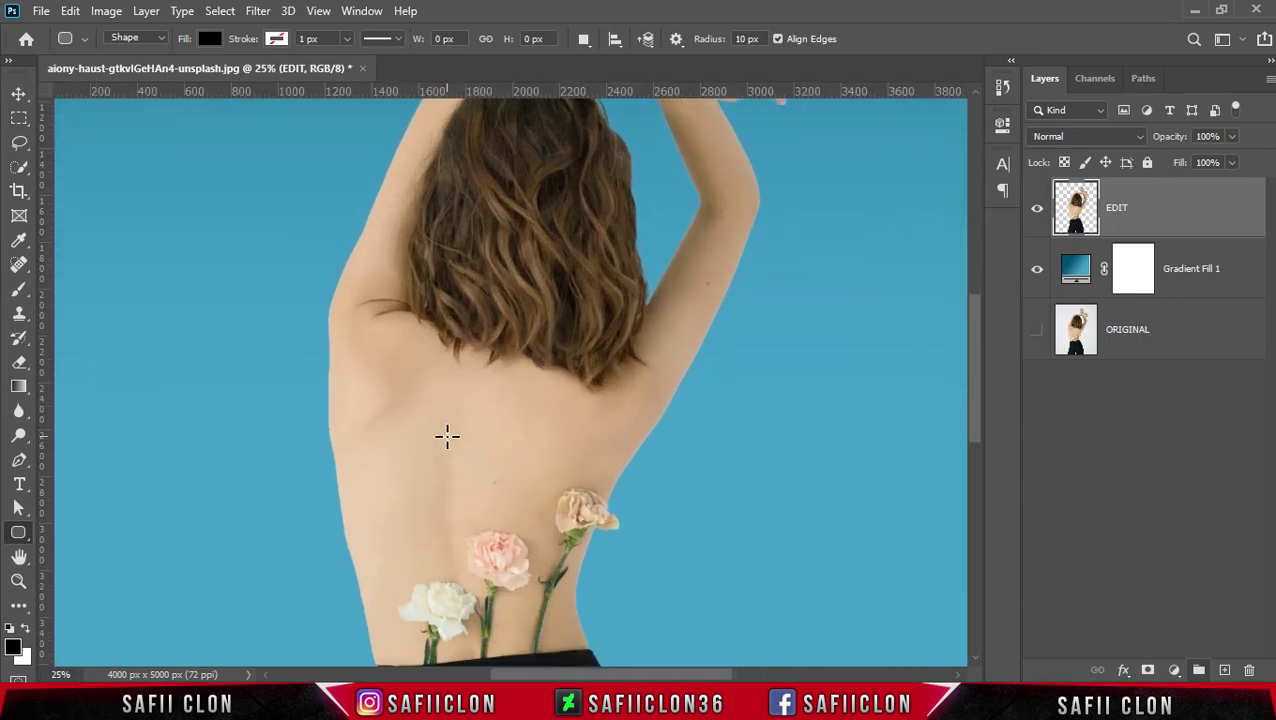
left_click_drag(429, 408, 490, 470)
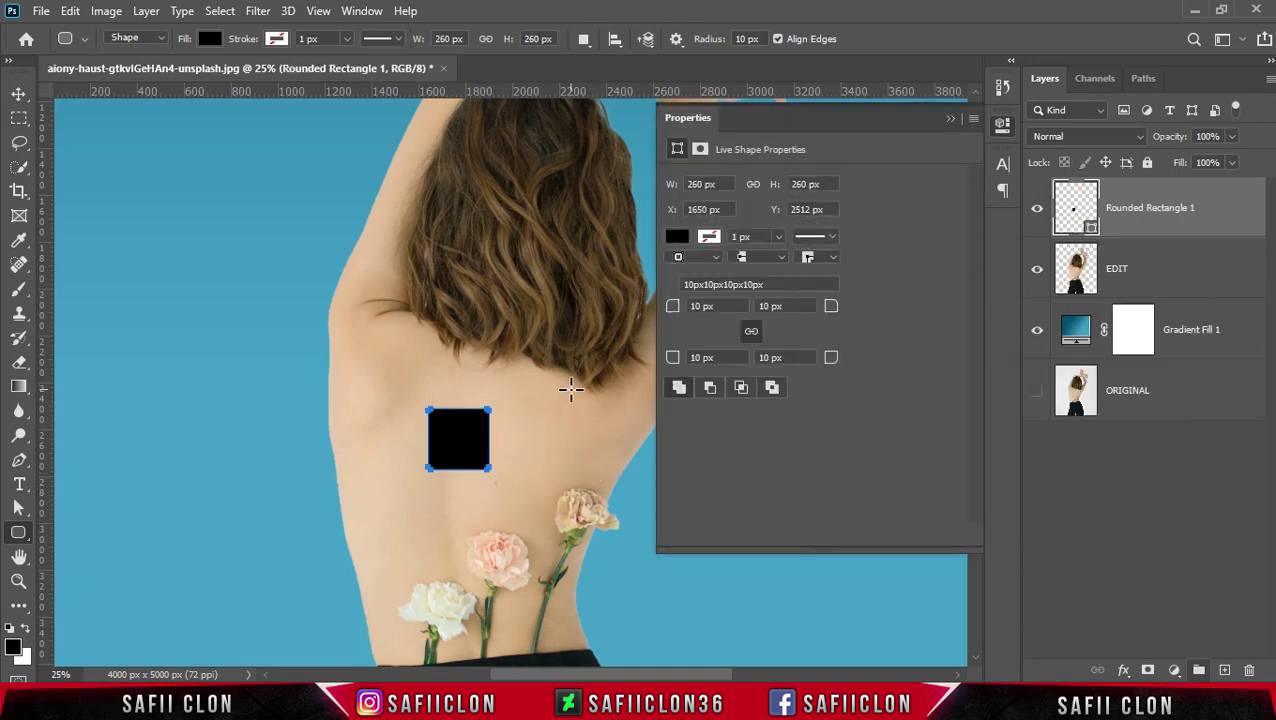
left_click(950, 120)
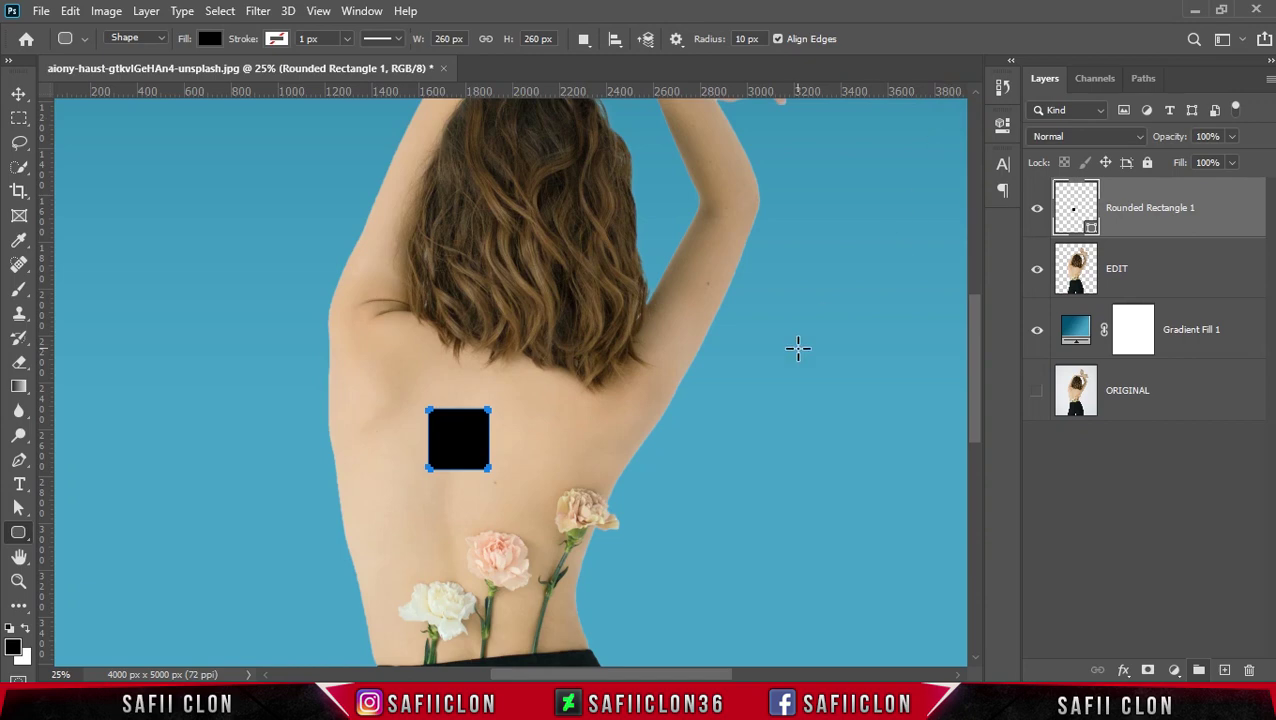
Step: Move the black rounded rectangle slightly right on the back and scale it to 96.54% width and 94.23% height
key("ctrl+plus")
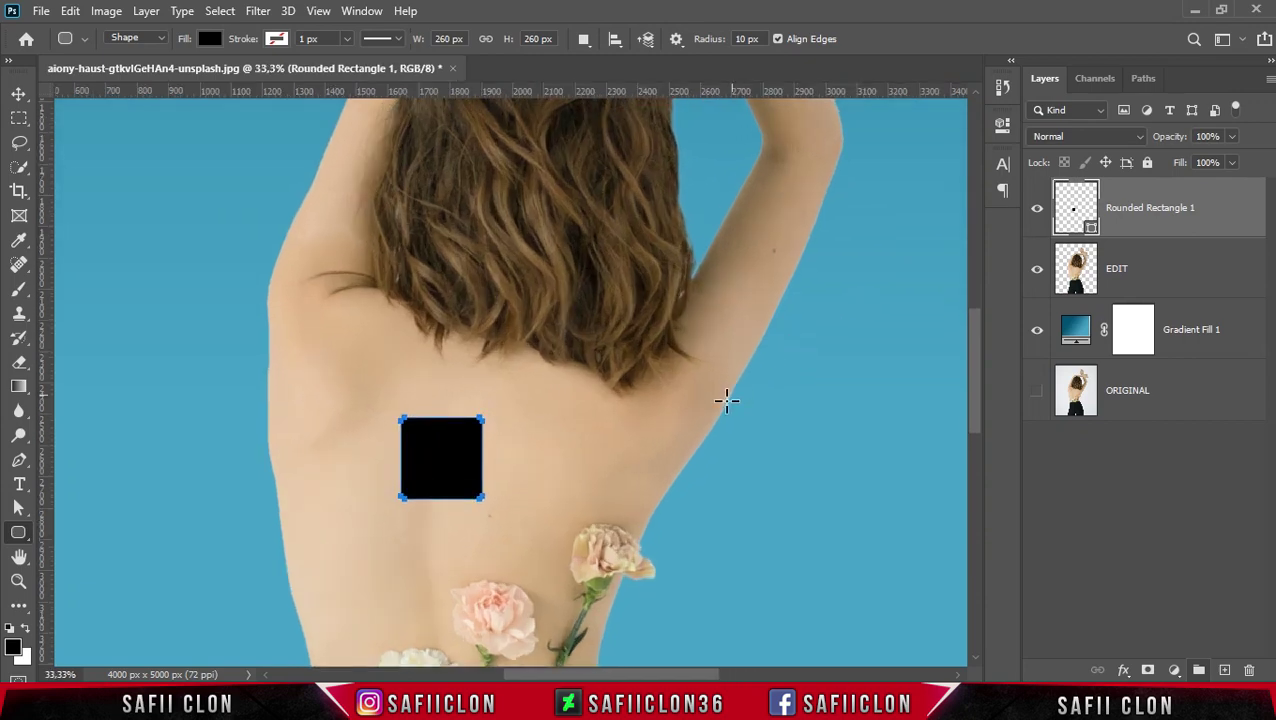
scroll(726, 402, "down", 3)
key("ctrl+t")
left_click_drag(442, 370, 463, 374)
left_click_drag(418, 424, 419, 414)
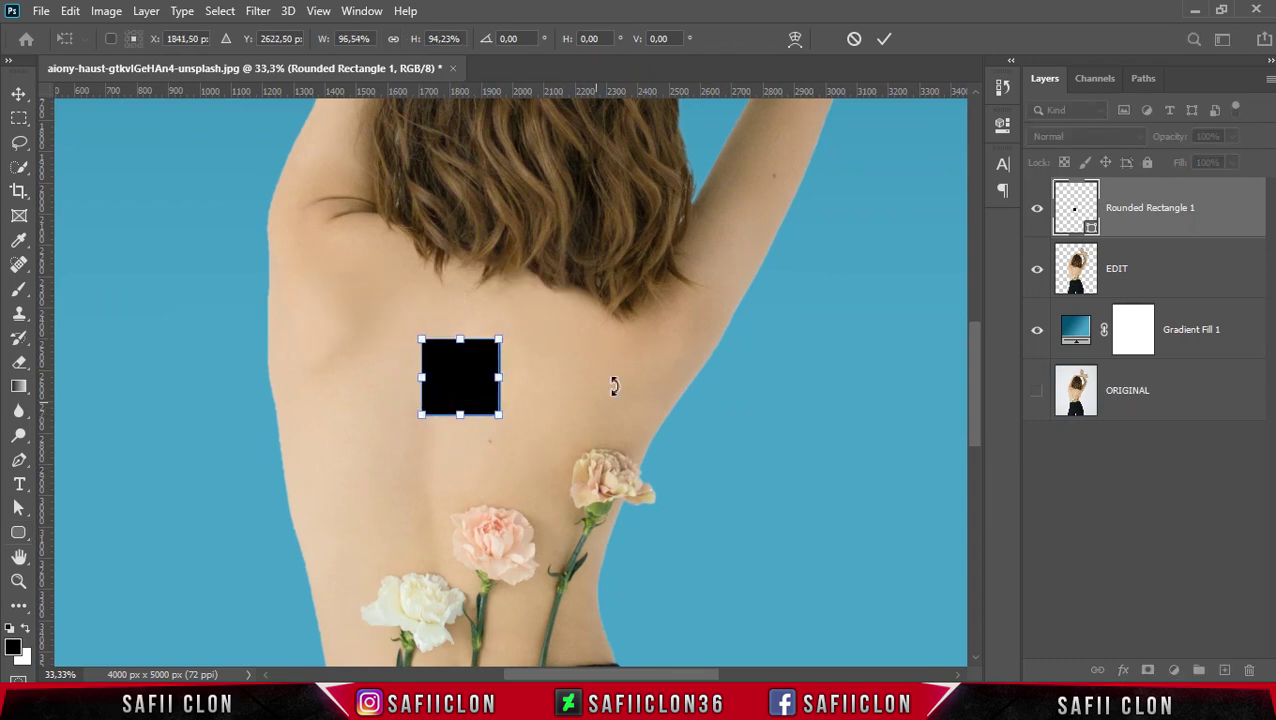
left_click(883, 42)
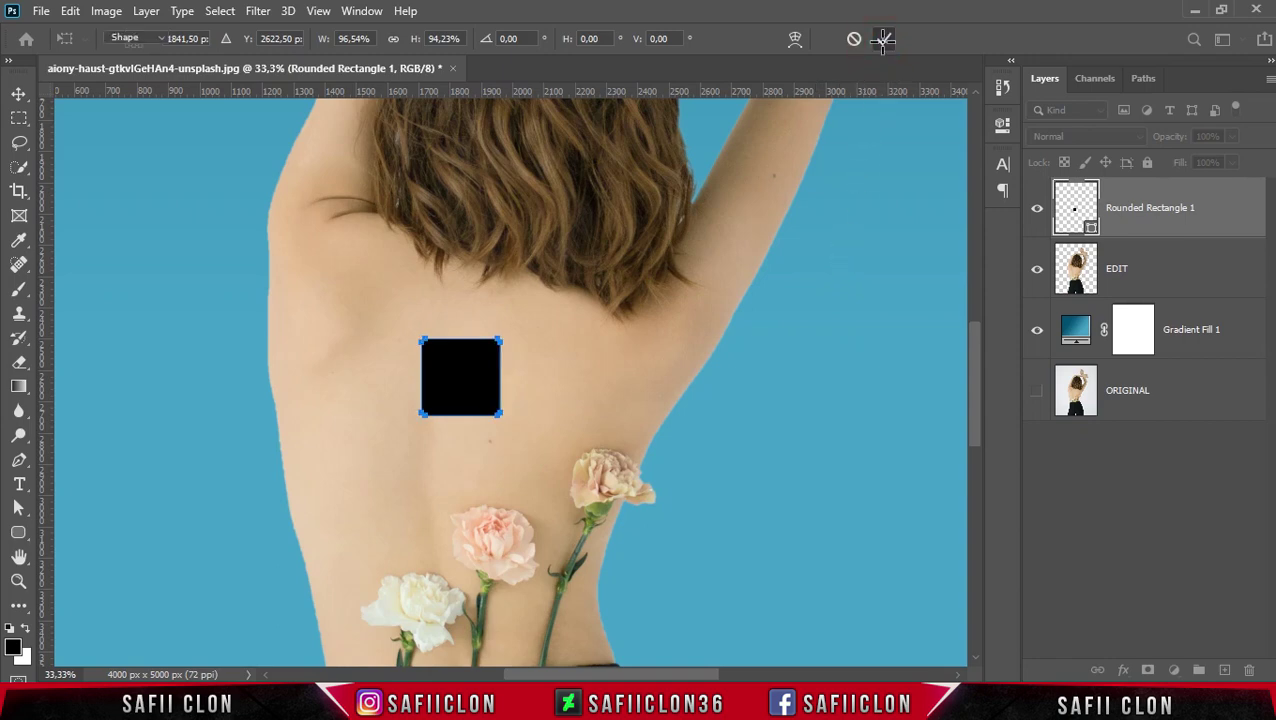
Step: Load the rounded rectangle's outline as a selection, hide its layer and make the EDIT layer active
left_click(1077, 207, "ctrl")
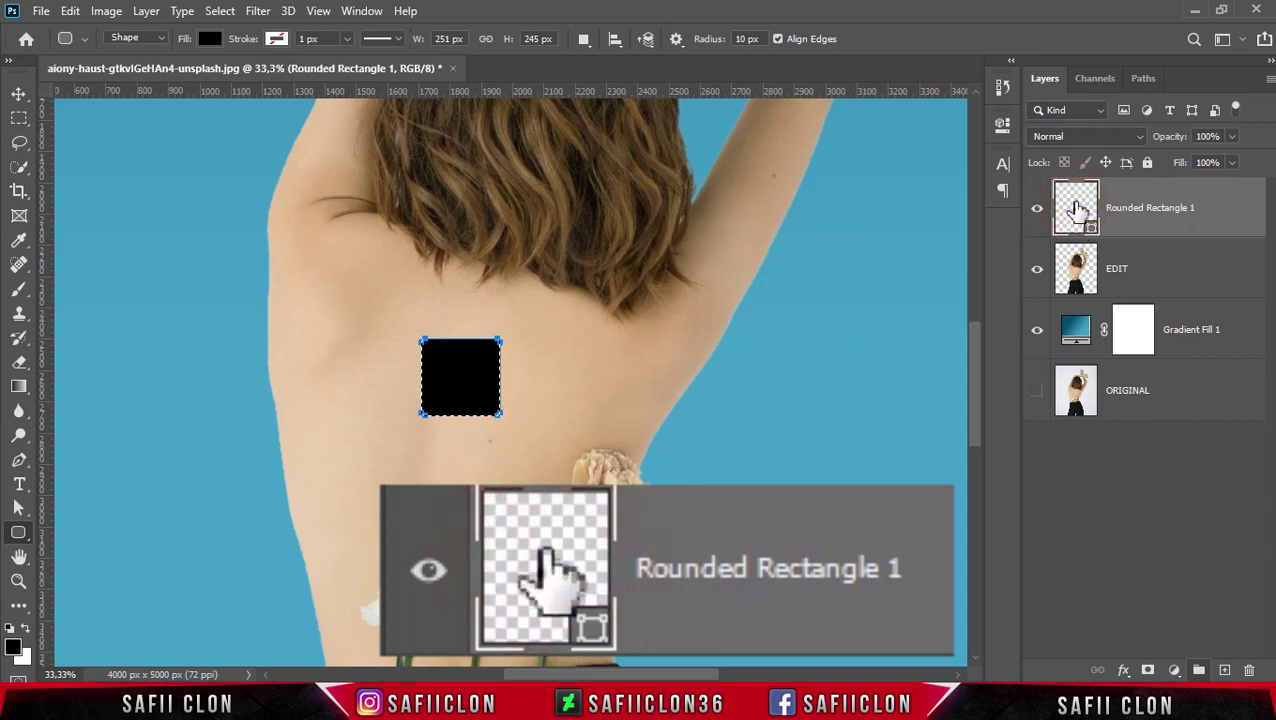
left_click(1037, 213)
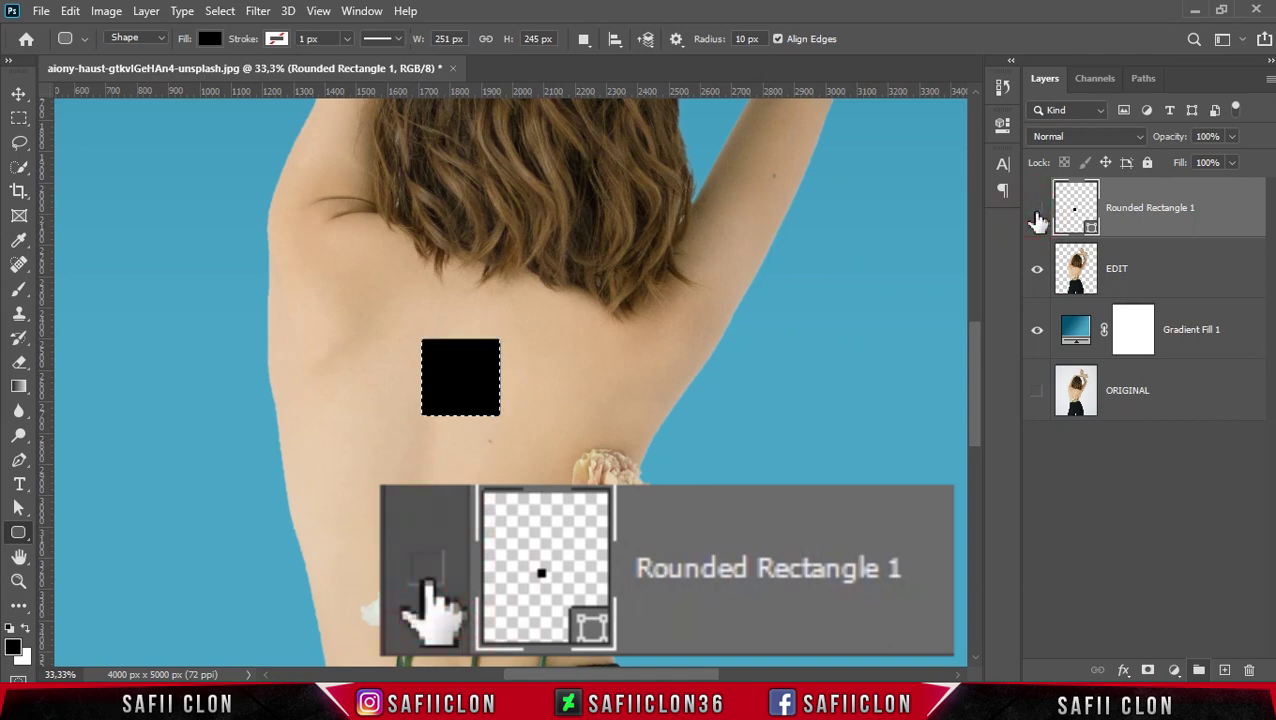
left_click(1151, 280)
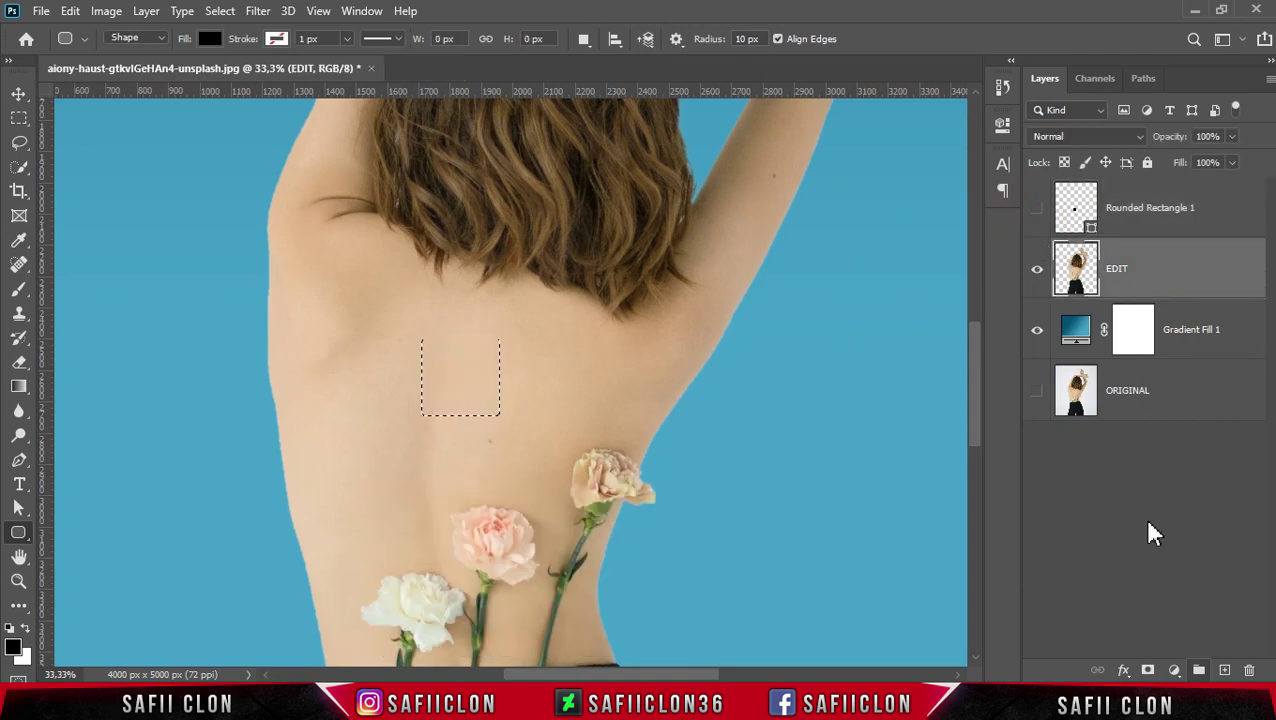
Step: Mask the EDIT layer with the square selection and invert the mask to cut a square hole in the back
left_click(1148, 670)
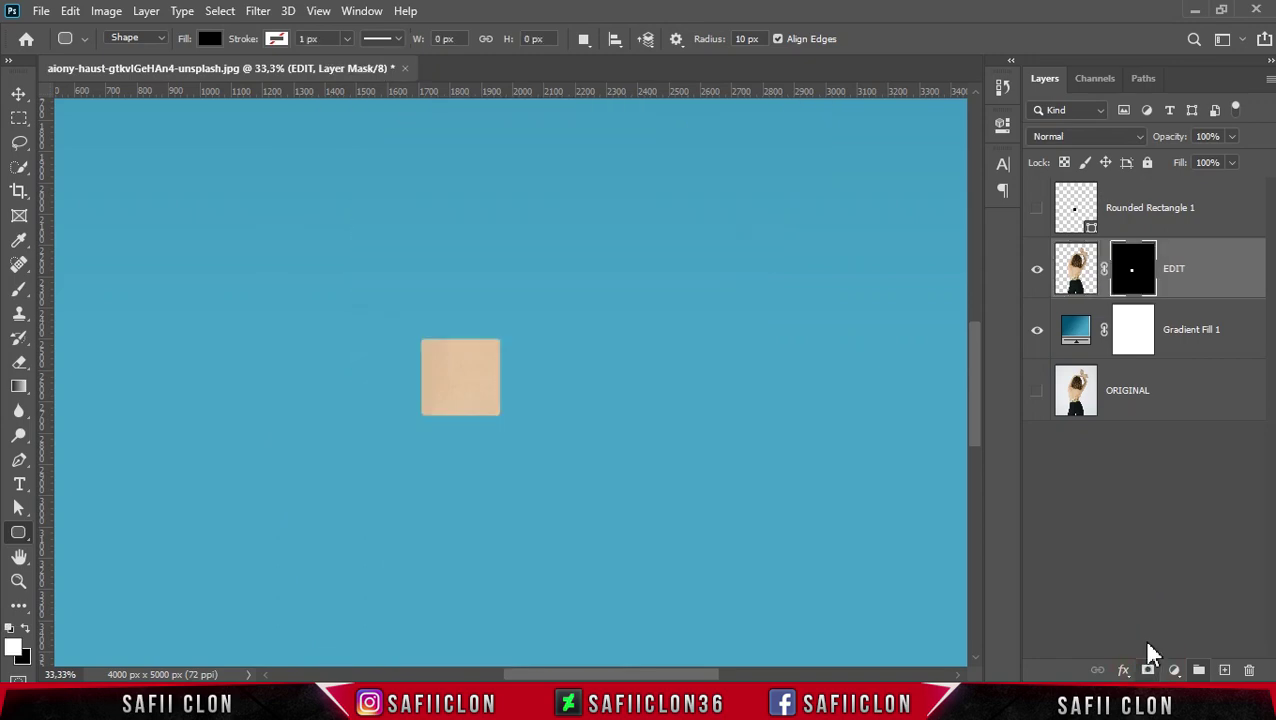
left_click(1131, 268)
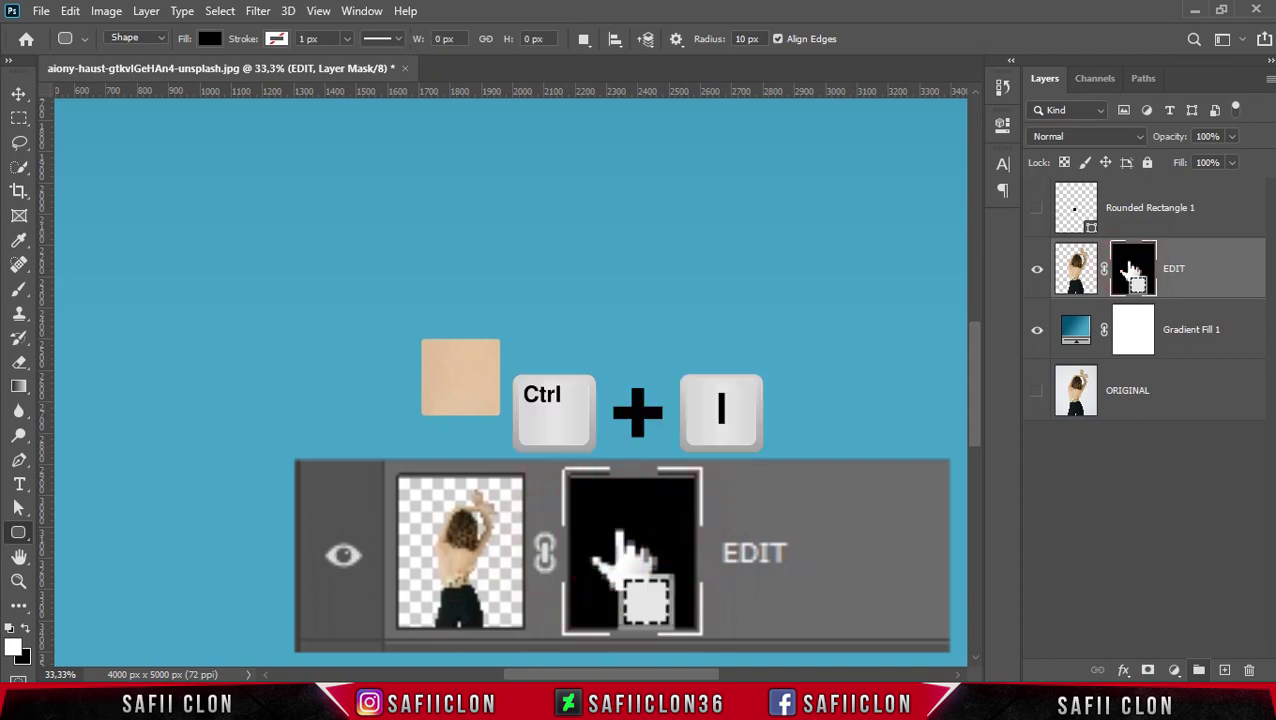
key("ctrl+i")
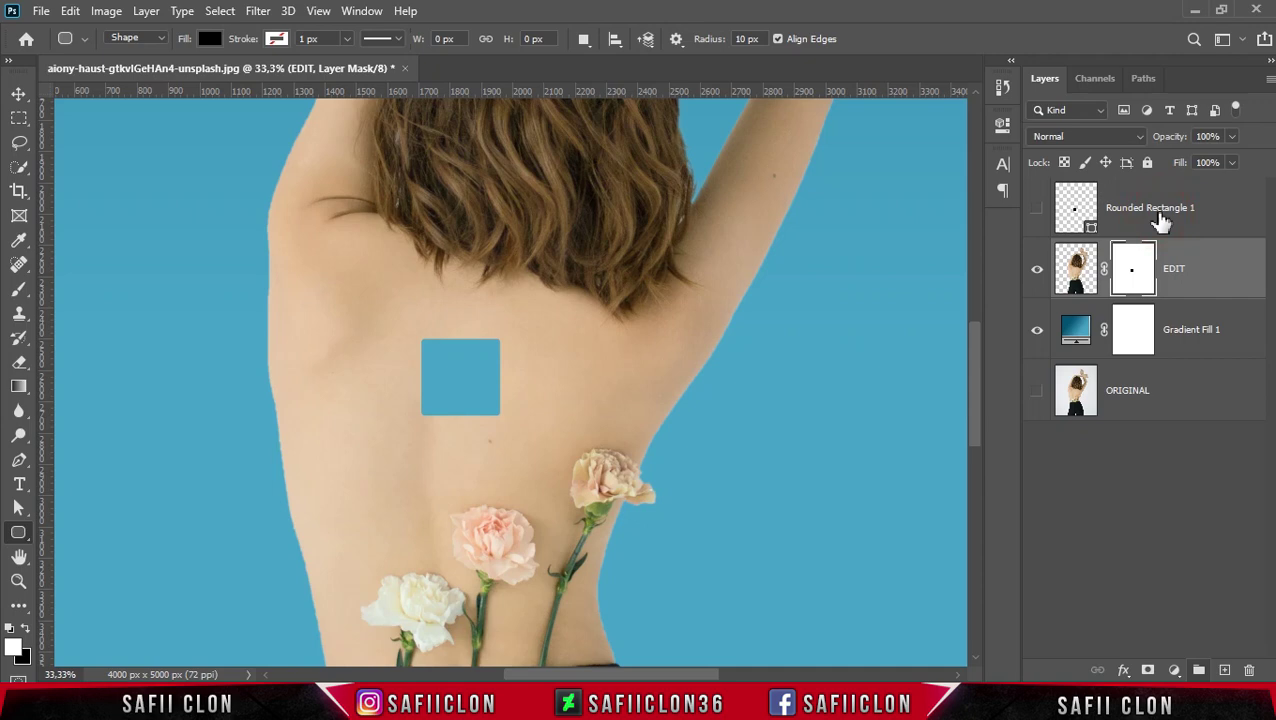
Step: Show the Rounded Rectangle 1 layer, enlarge it to 138.25% width and 137.96% height, and shift it left over the square hole
left_click(1160, 219)
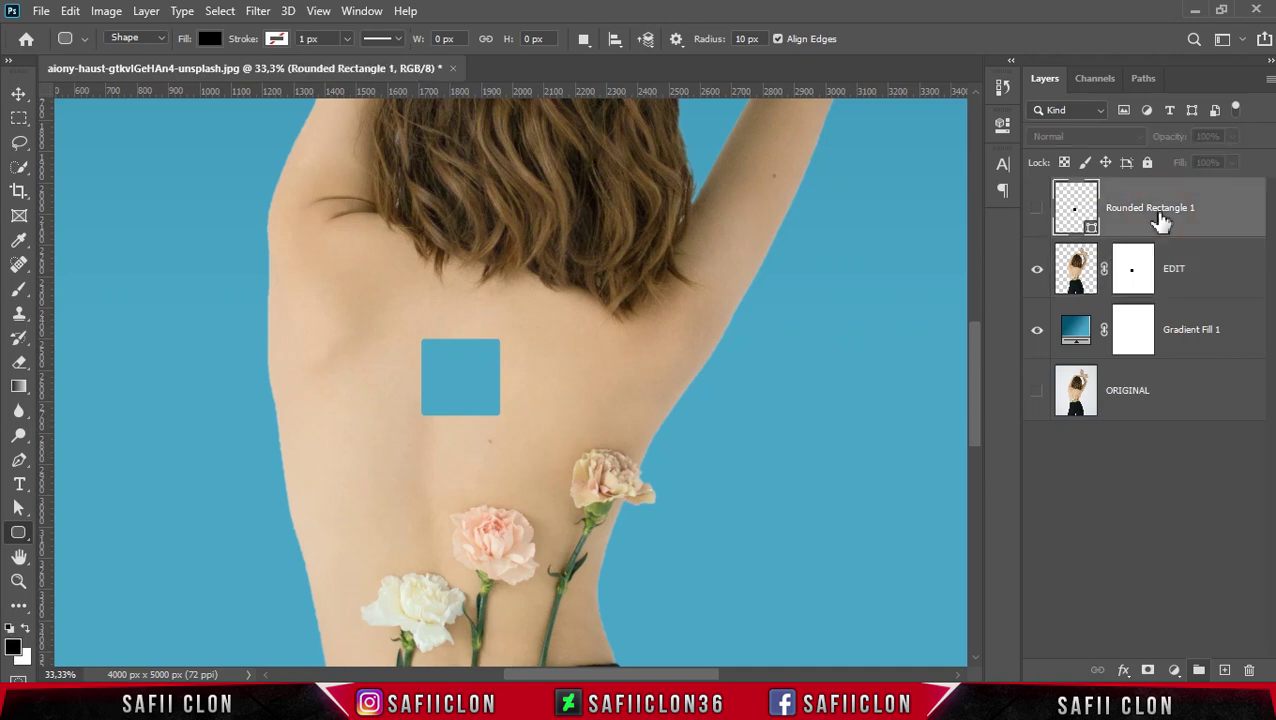
left_click(1037, 213)
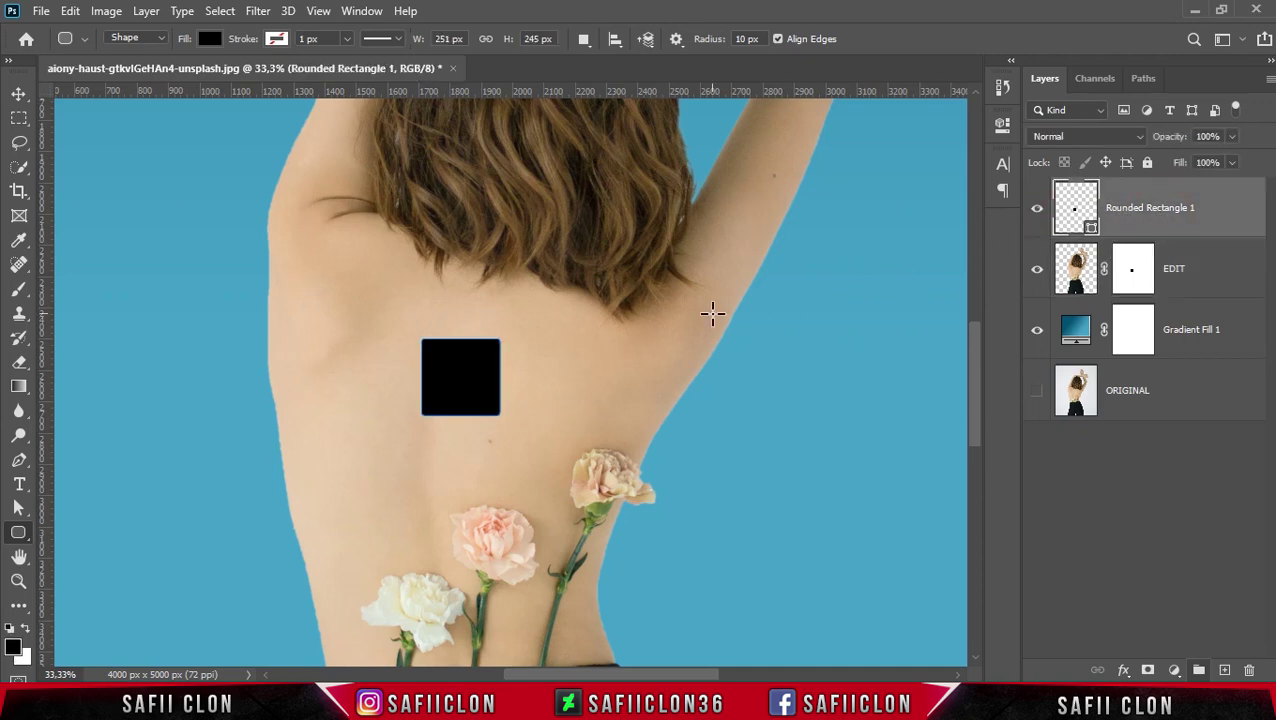
key("ctrl+t")
left_click_drag(497, 413, 513, 427)
left_click_drag(501, 379, 475, 387)
left_click_drag(395, 330, 389, 327)
key("Left")
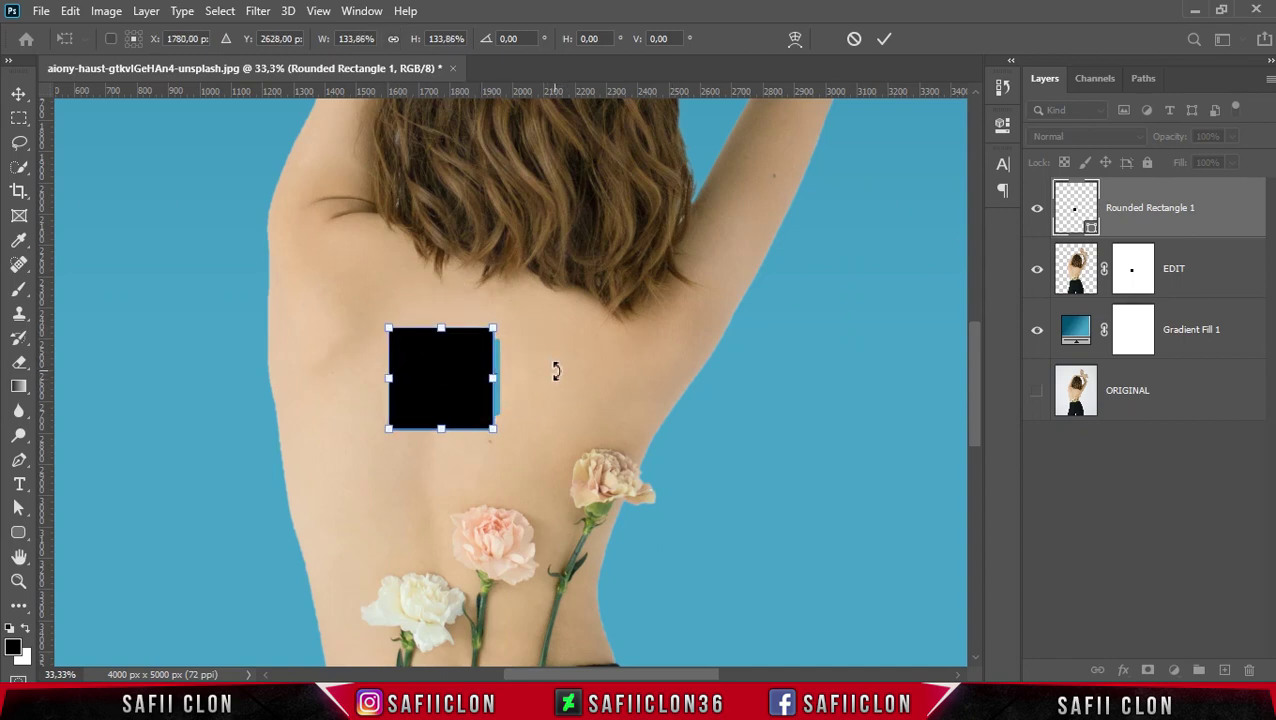
left_click_drag(390, 428, 385, 432)
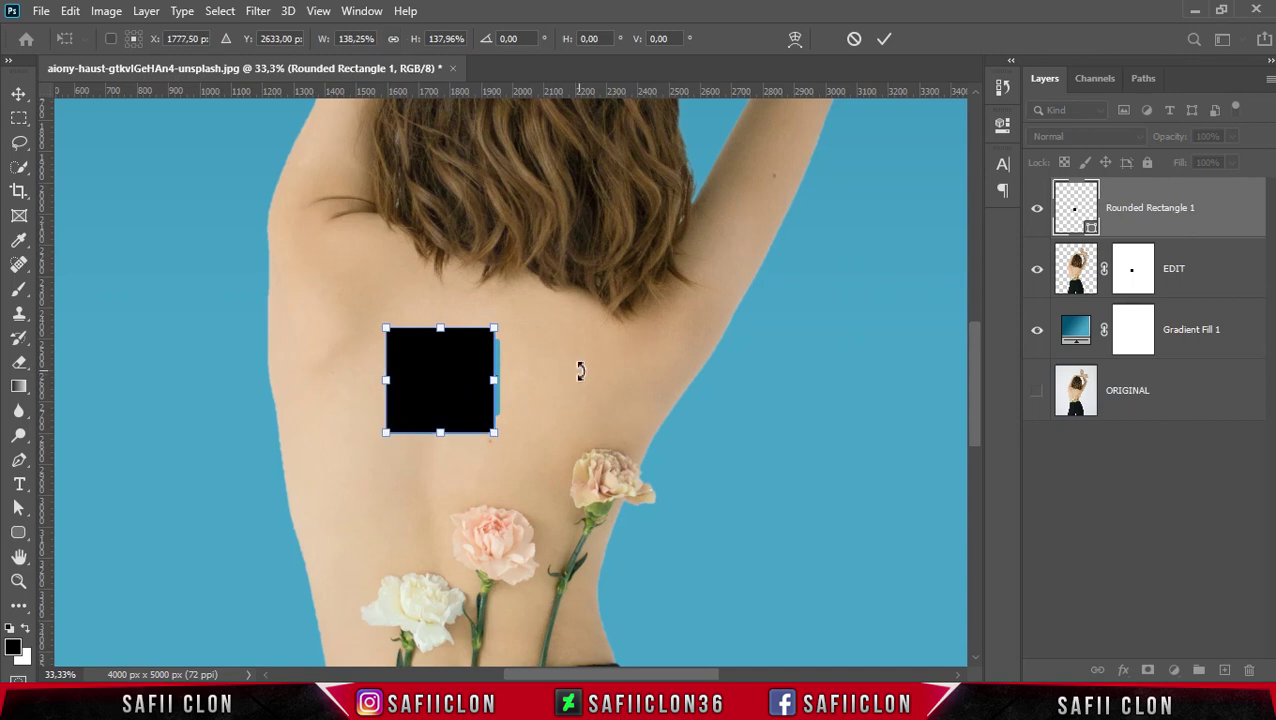
left_click(884, 38)
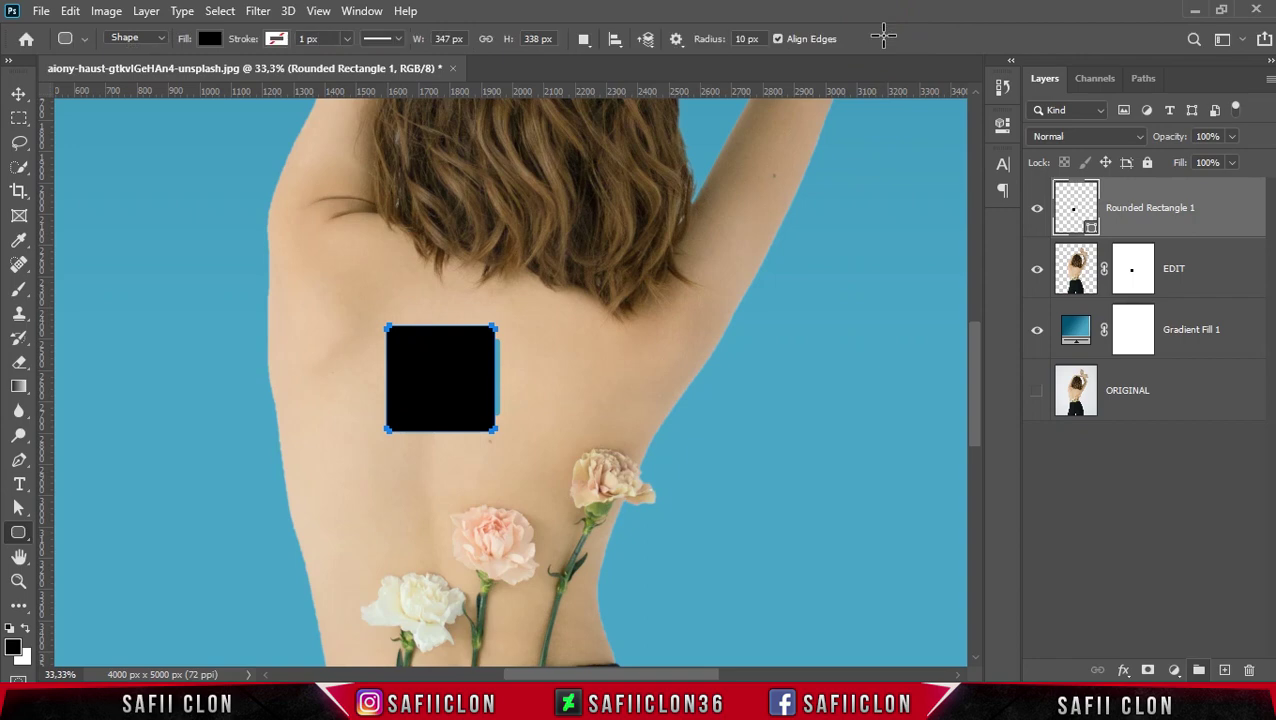
Step: Put the rounded rectangle layer in a group named 1 and mask the group with the rectangle's outline
right_click(1219, 213)
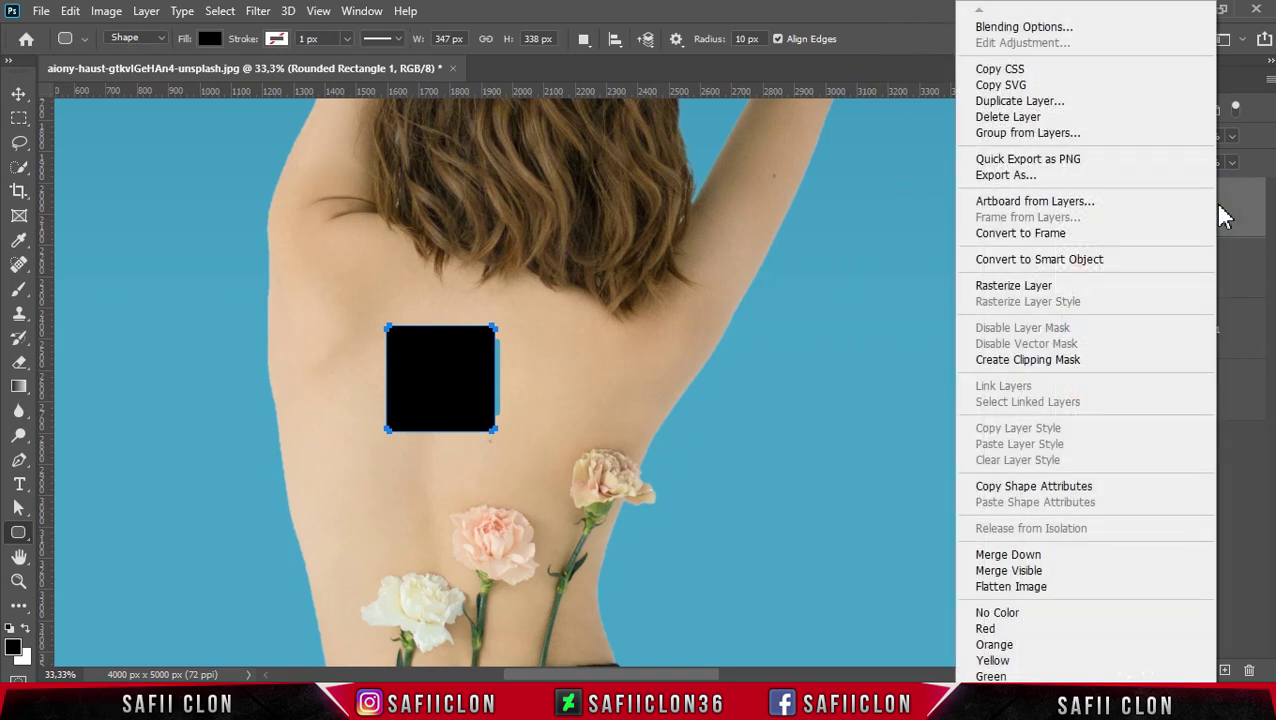
left_click(1012, 140)
left_click_drag(680, 204, 496, 203)
type("1")
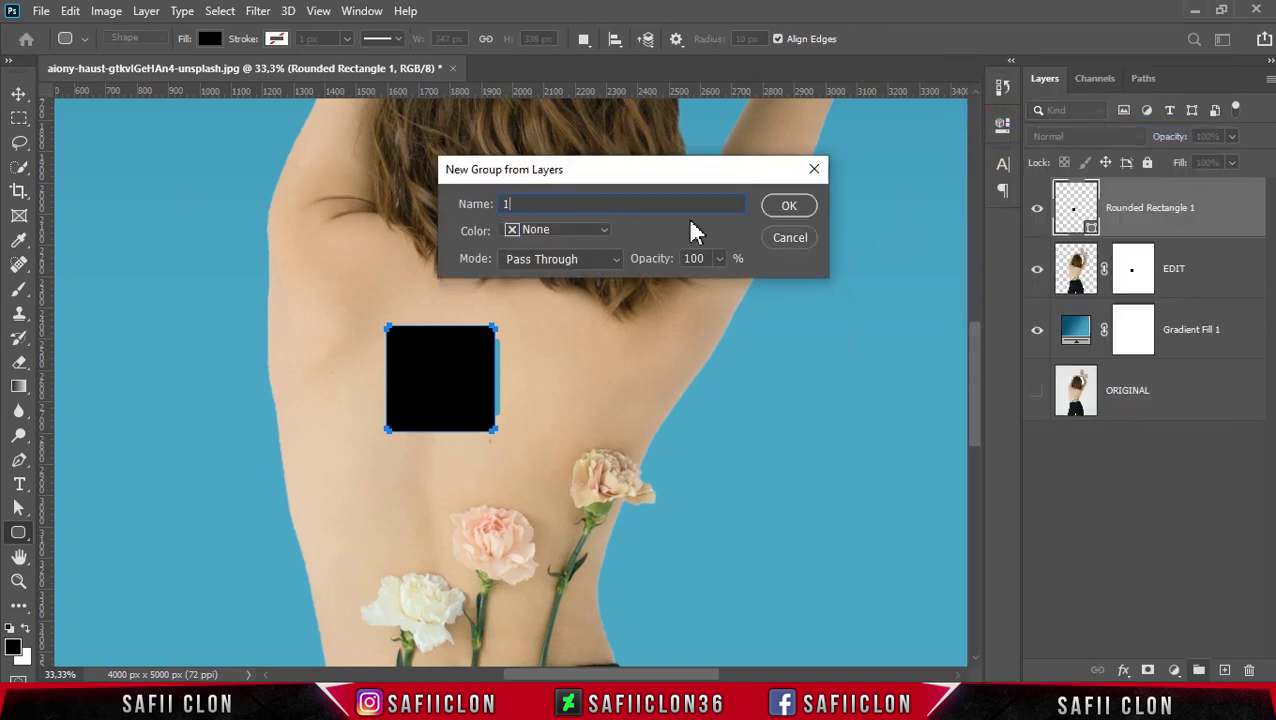
left_click(789, 207)
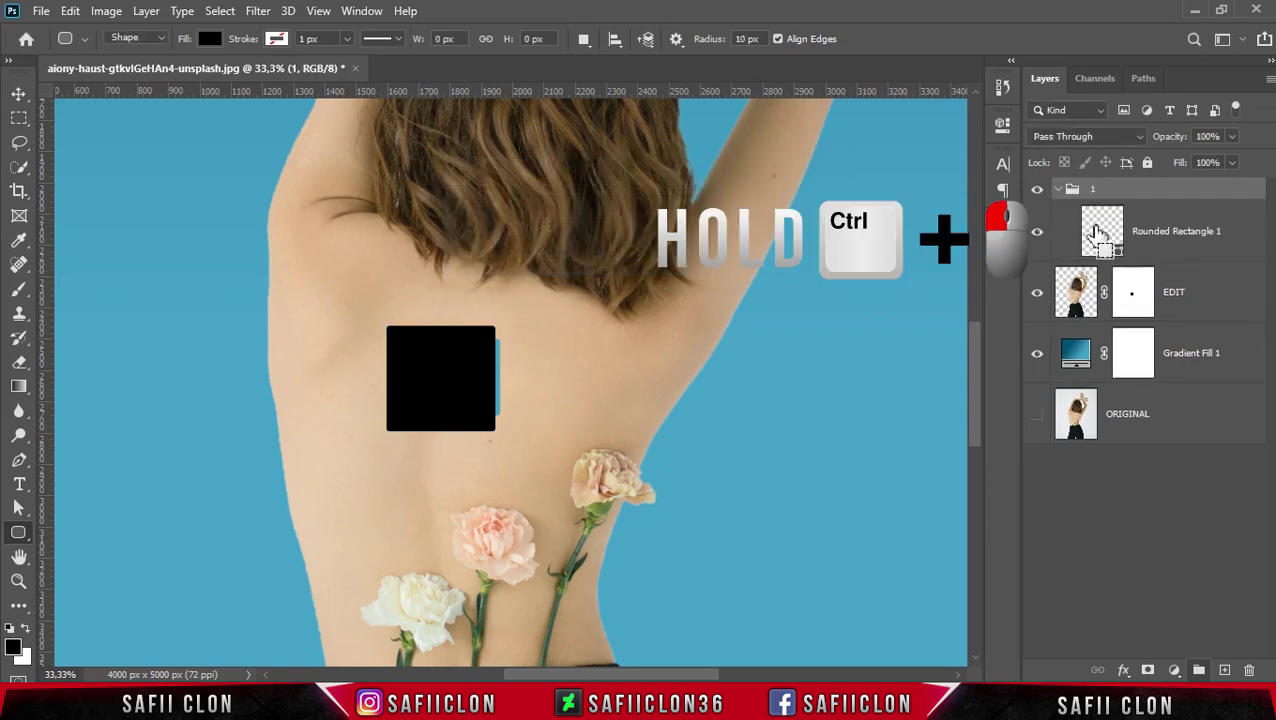
left_click(1097, 232, "ctrl")
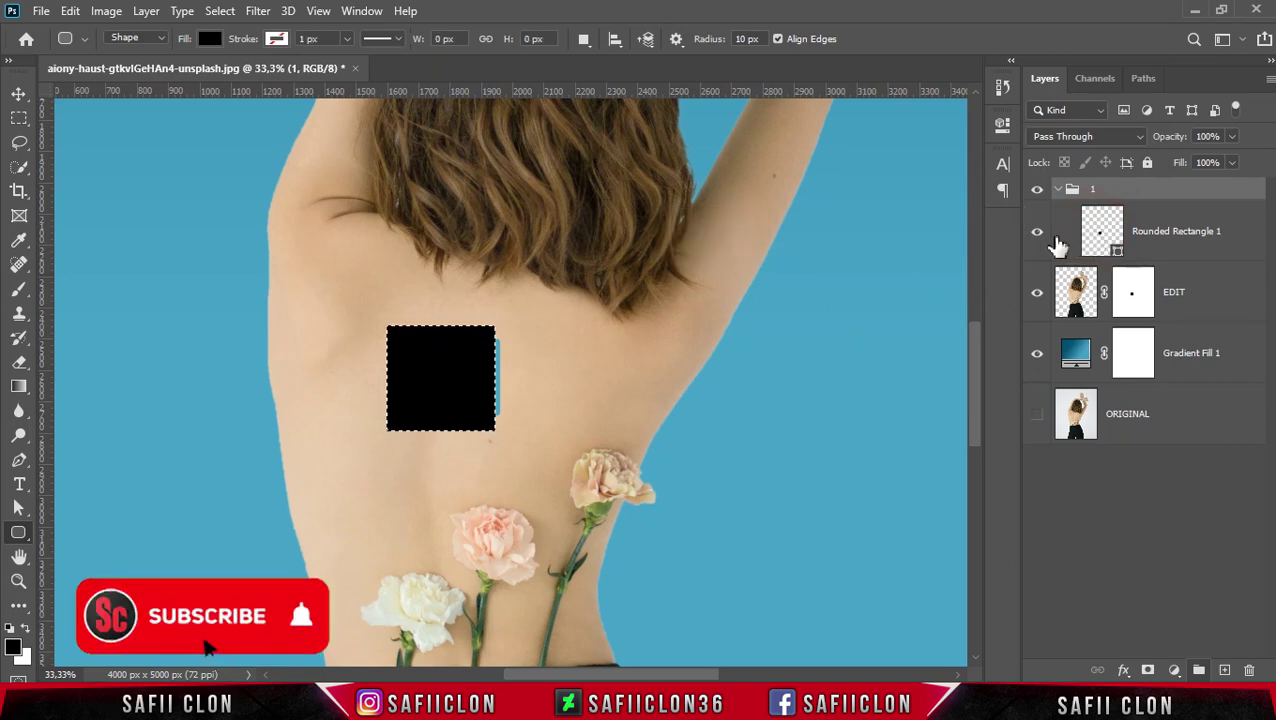
left_click(1147, 671)
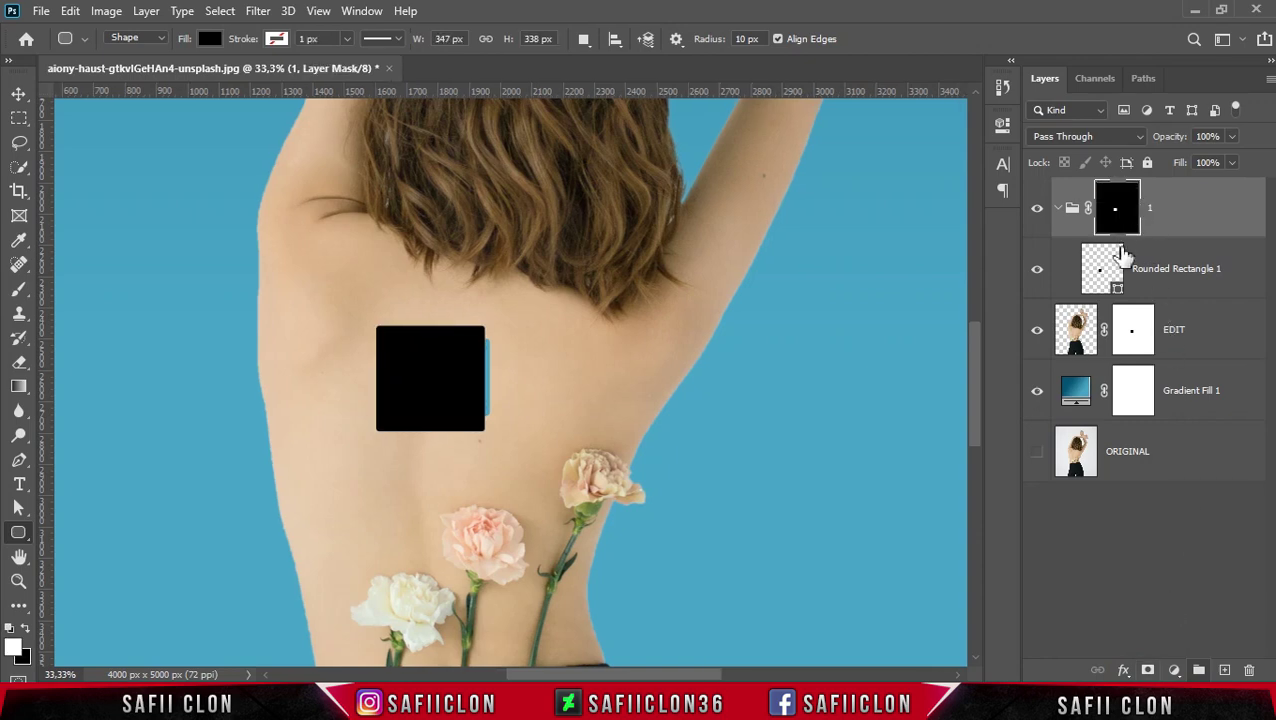
Step: Load the rounded rectangle's outline as a selection, hide its layer, and invert the selection with the EDIT layer mask active
left_click(1100, 270, "ctrl")
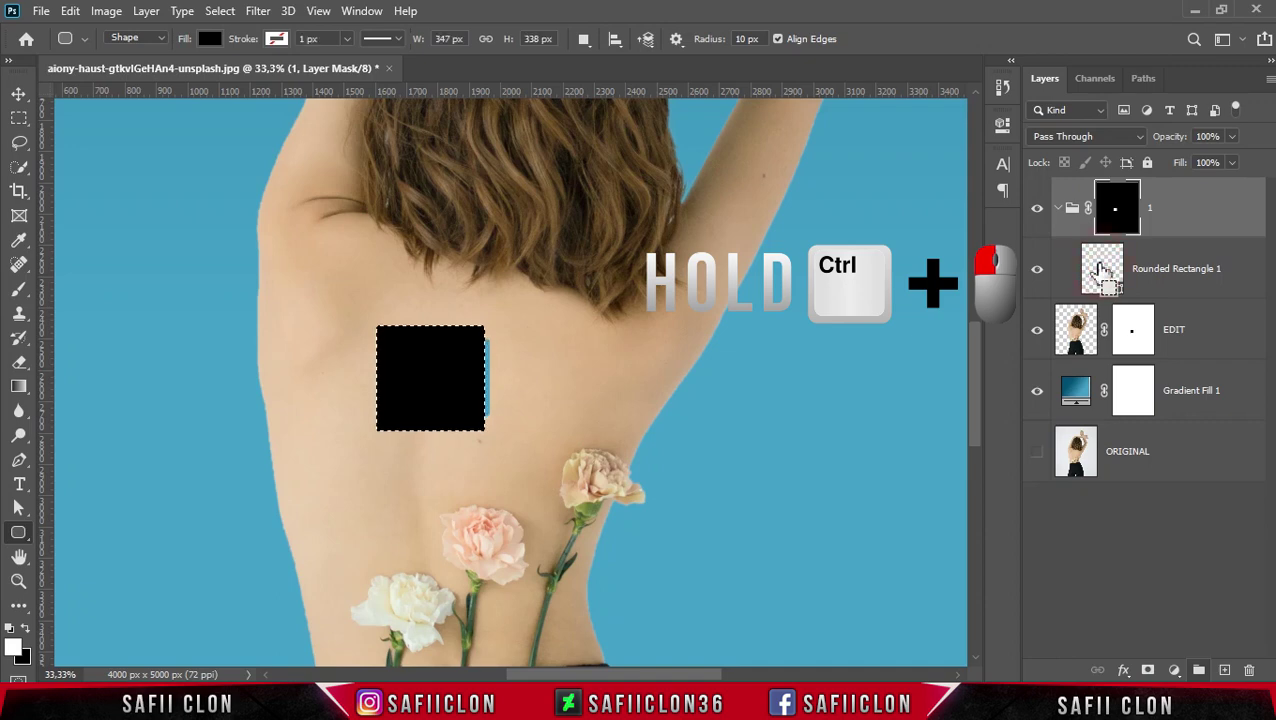
left_click(1038, 272)
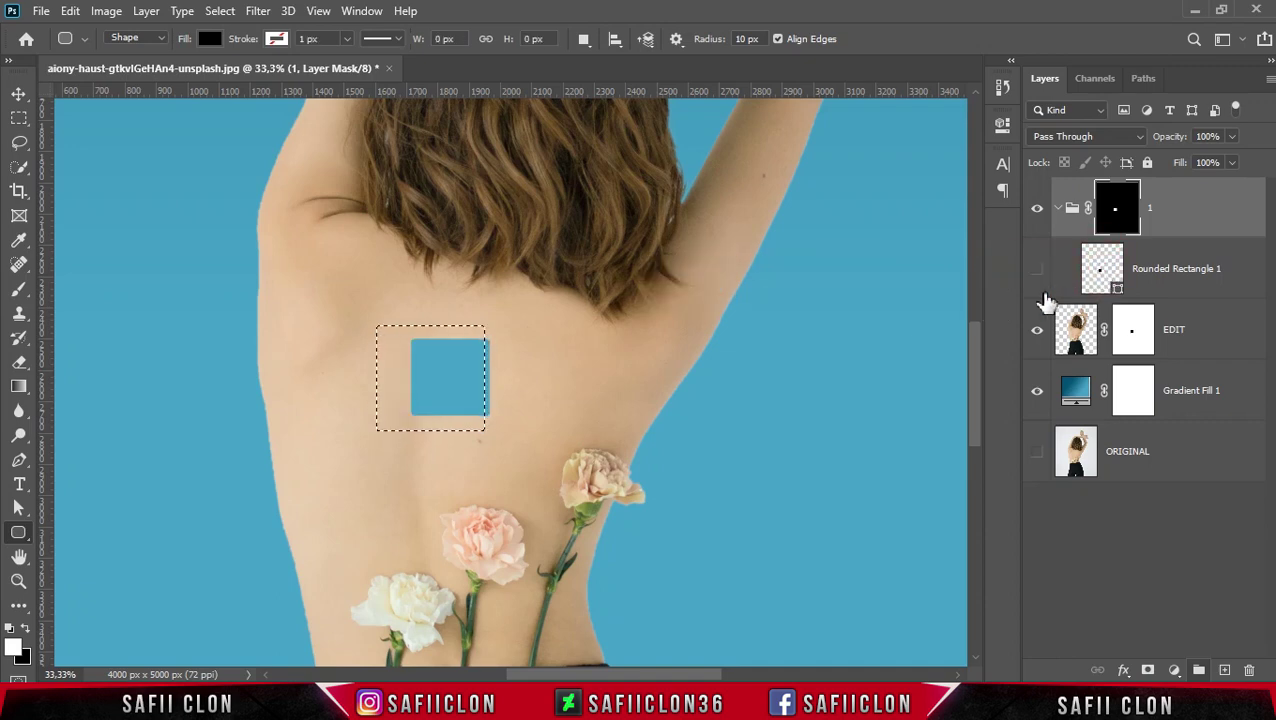
left_click(1134, 332)
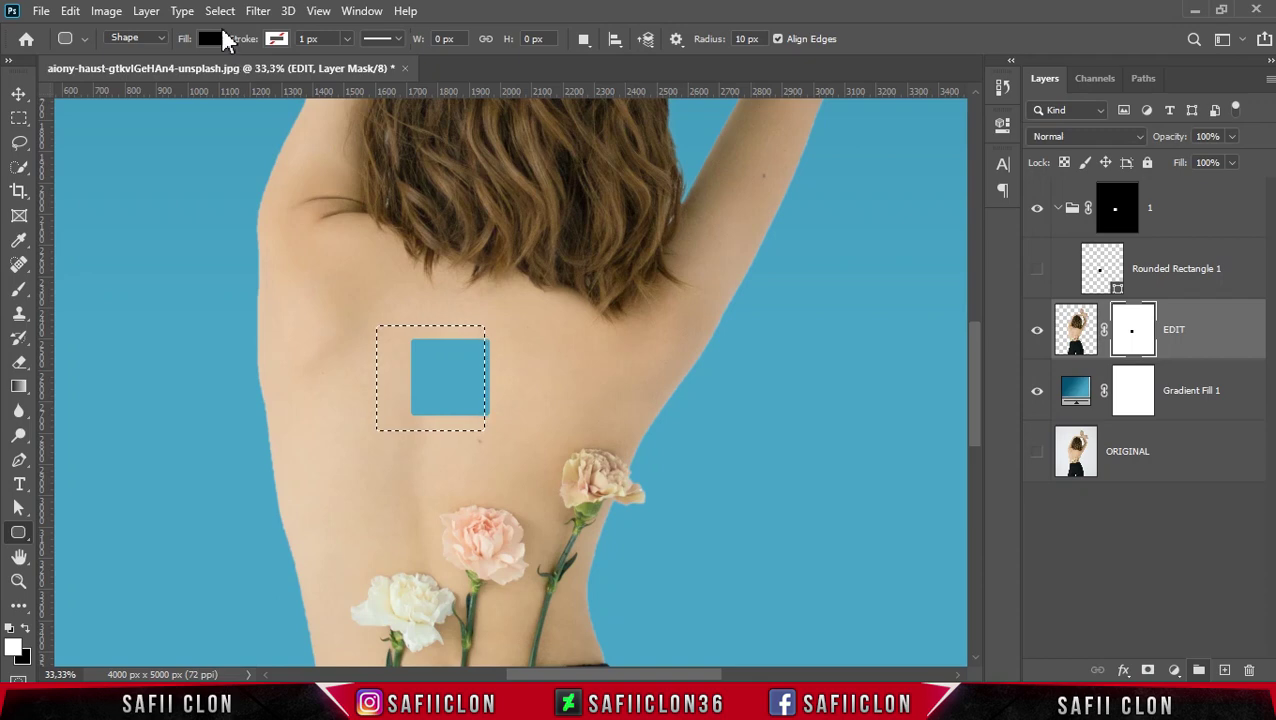
left_click(222, 12)
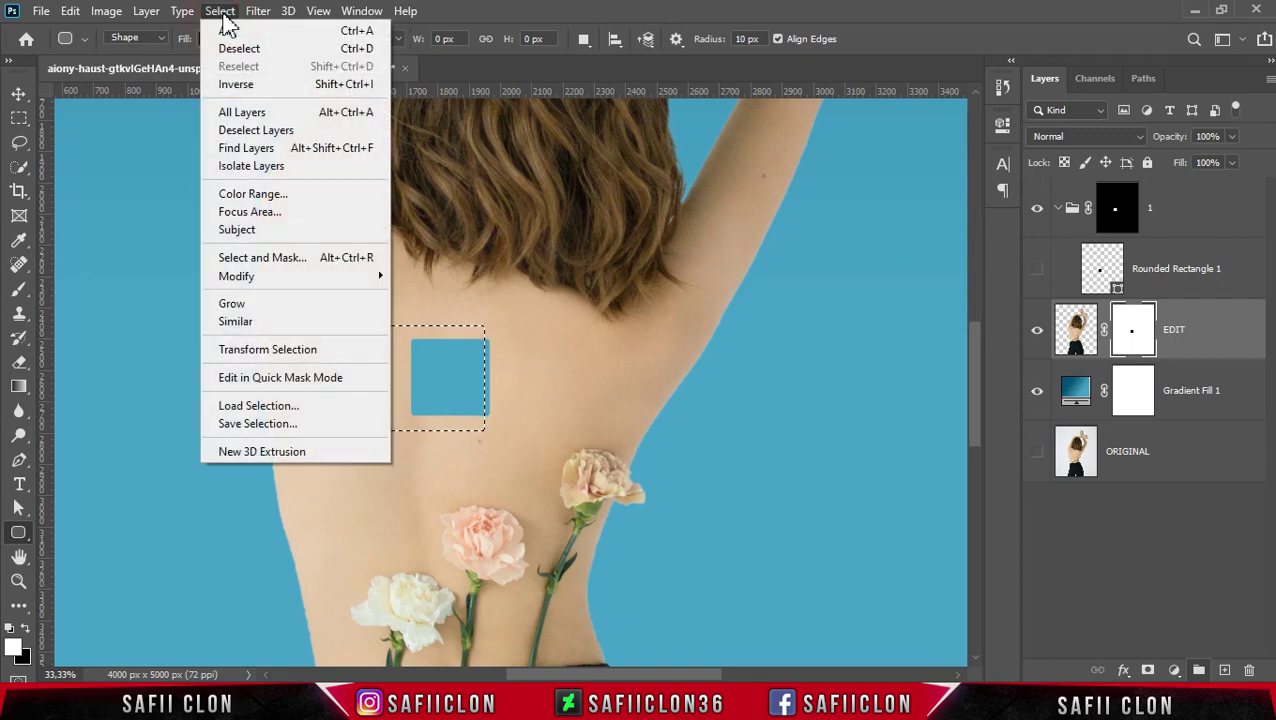
left_click(241, 84)
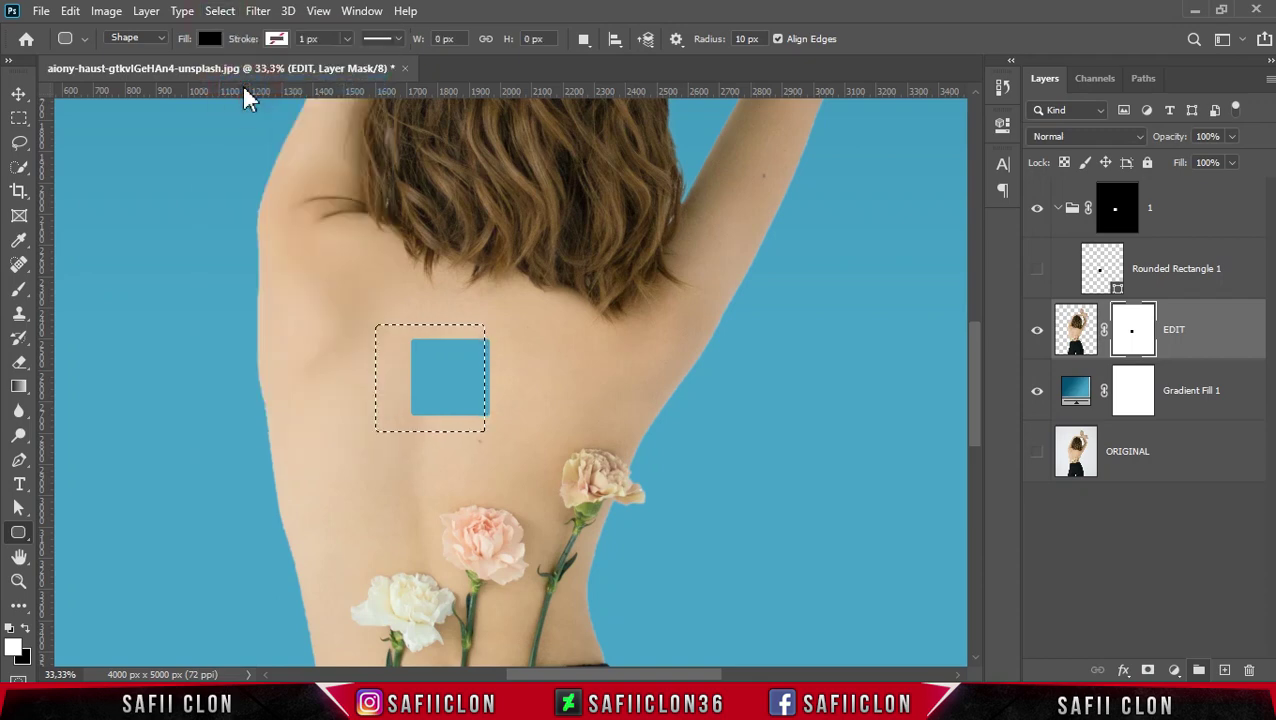
Step: Paint white on the EDIT mask over the hole's strip beyond the rectangle using a 171 px Hard Round brush at 100% opacity, and deselect
mouse_move(19, 290)
left_mouse_down()
mouse_move(92, 306)
mouse_move(85, 293)
left_mouse_up()
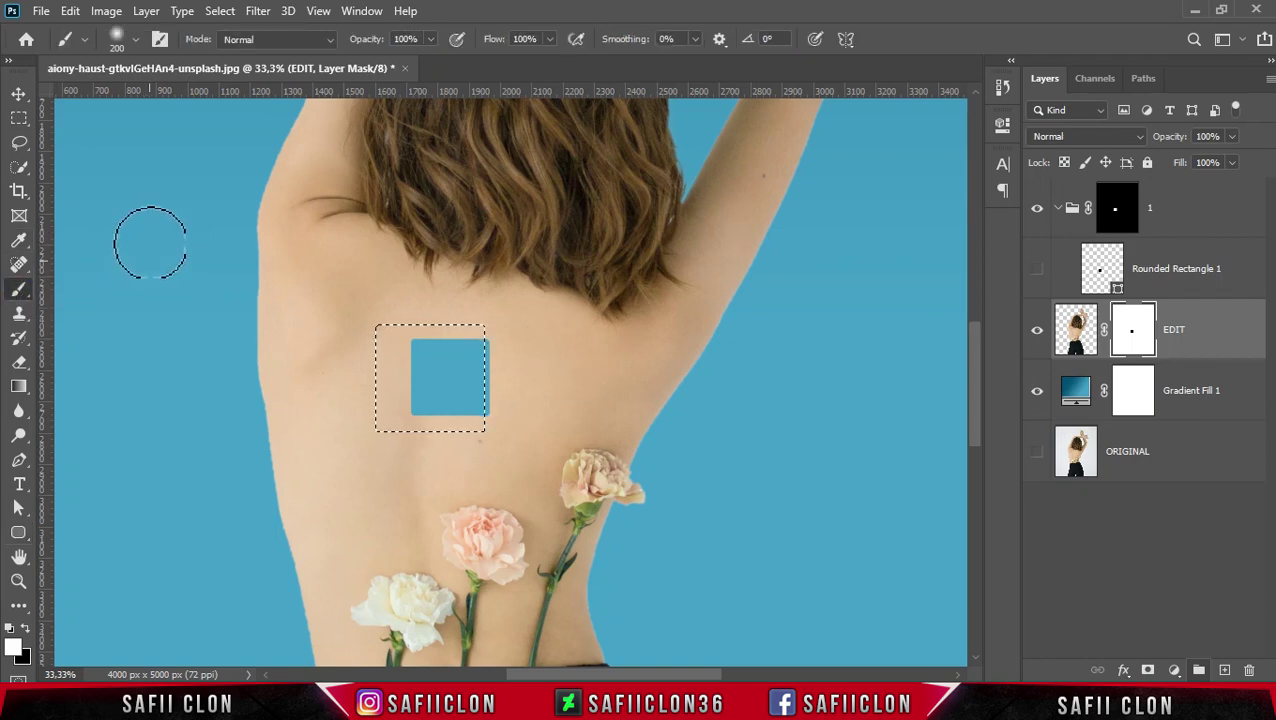
left_click(136, 44)
left_click(148, 283)
left_click_drag(195, 105, 185, 107)
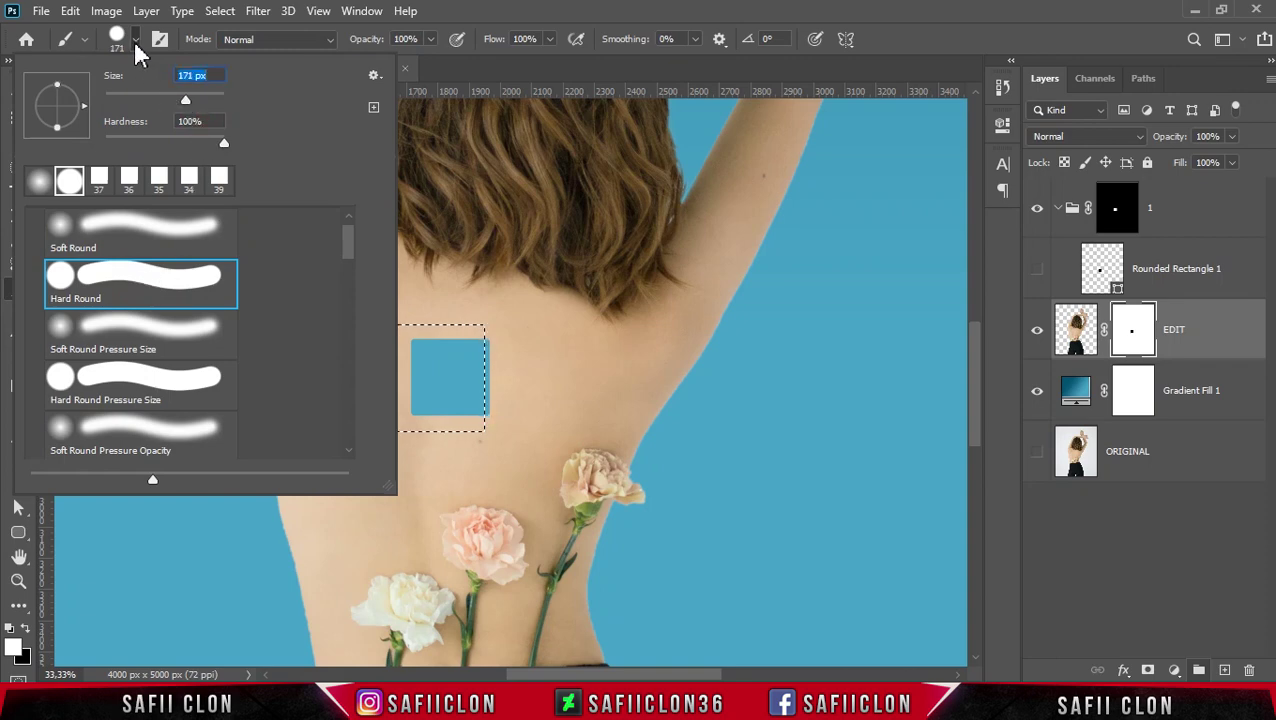
key("Return")
left_click(431, 41)
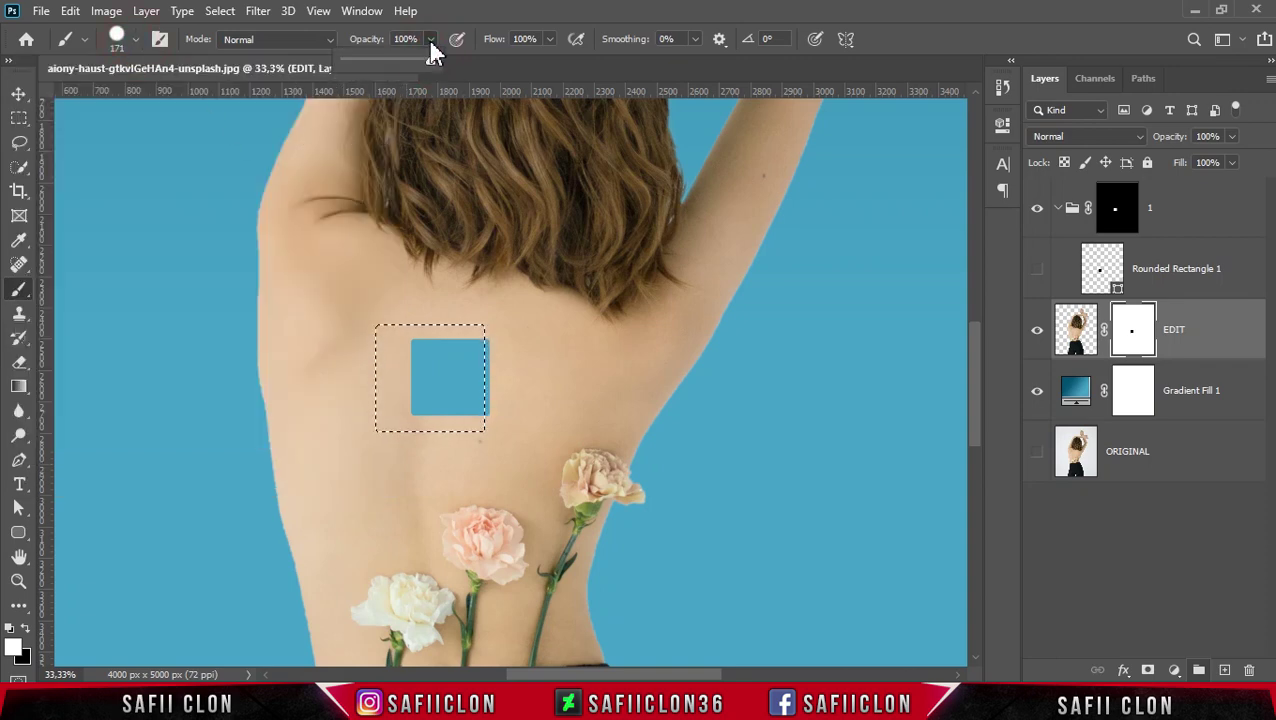
left_click(433, 55)
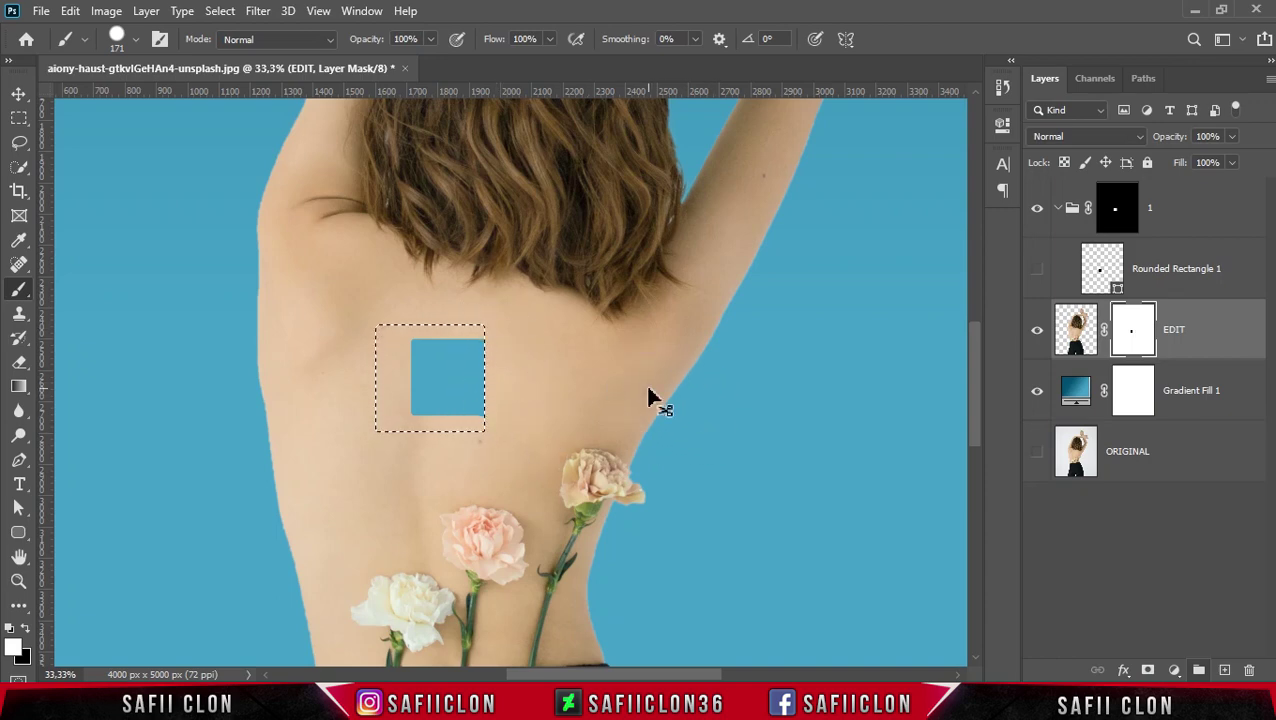
key("ctrl+d")
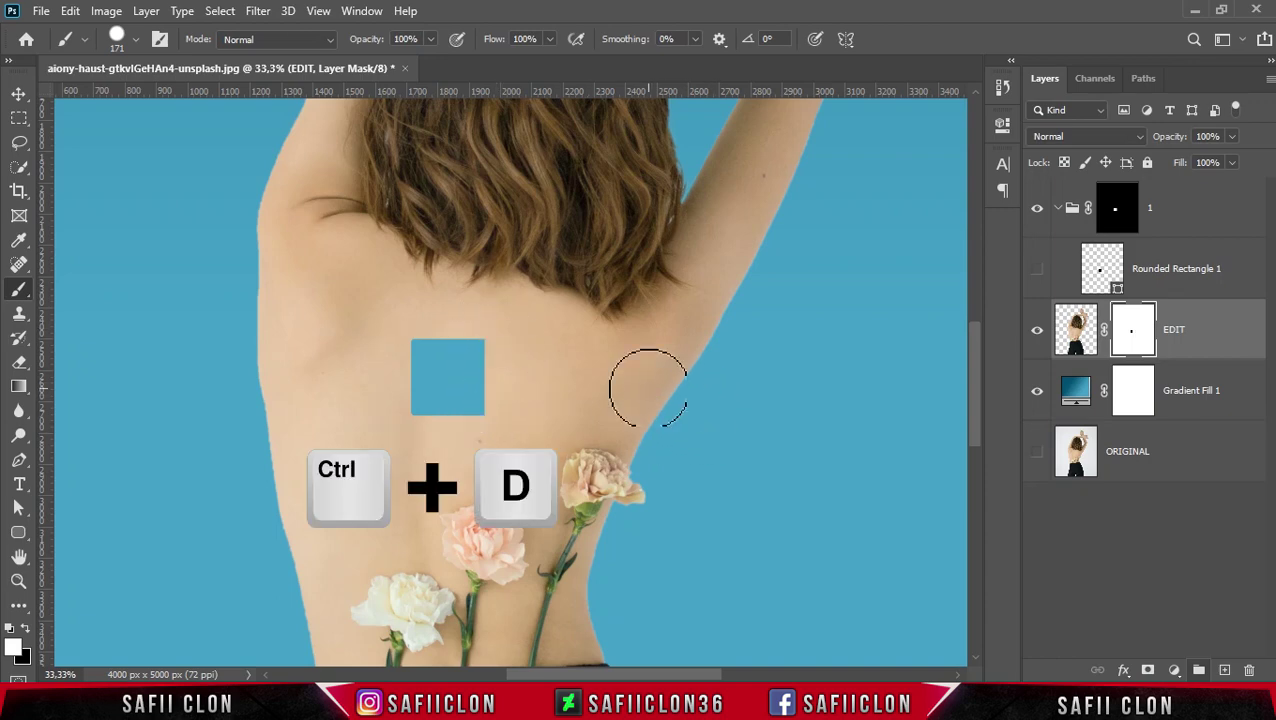
Step: Add a new layer above the rounded rectangle in group 1 and set up a 139 px Soft Round brush at 14% opacity
left_click(1175, 285)
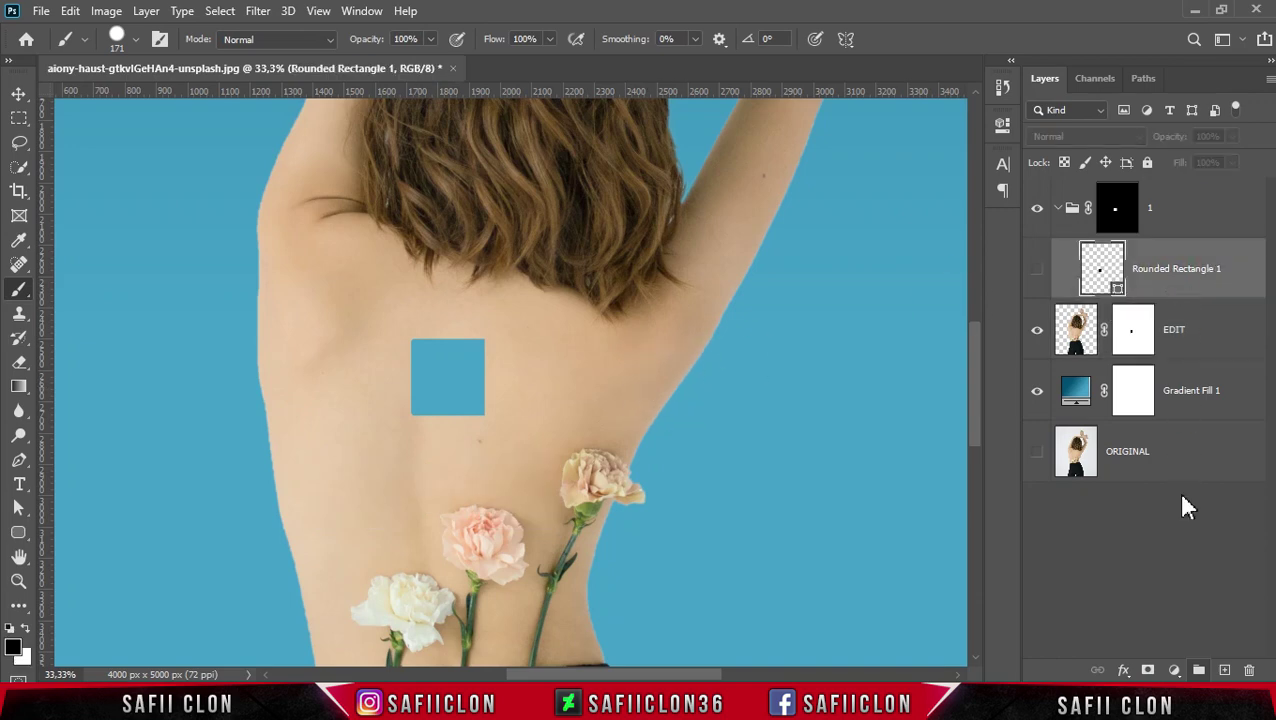
left_click(1226, 673)
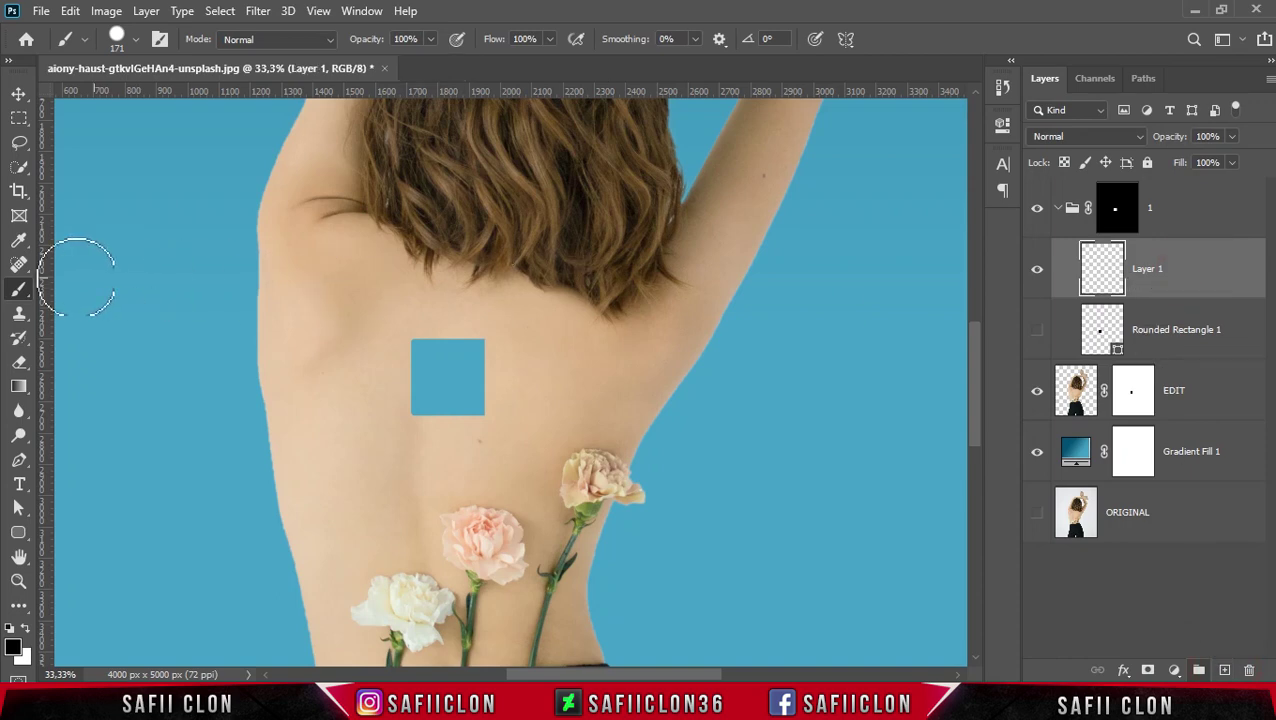
right_click(18, 290)
left_click(70, 287)
left_click(136, 40)
left_click(142, 234)
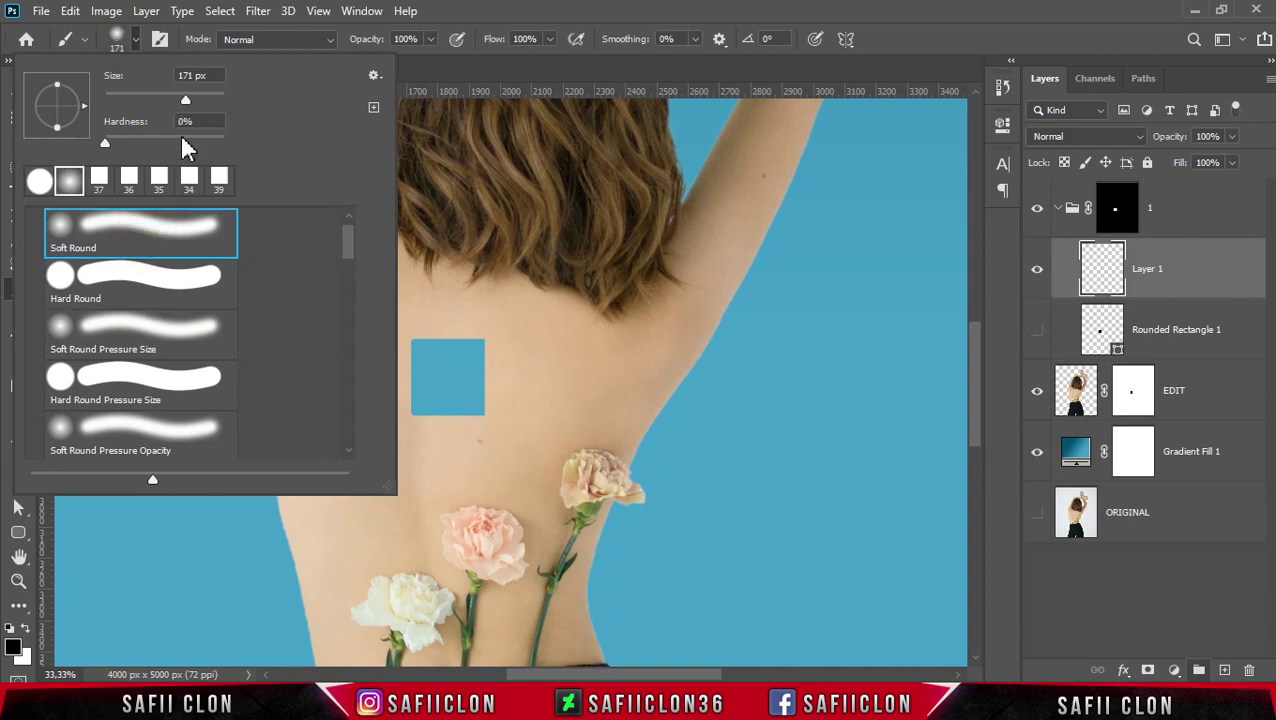
left_click(136, 40)
left_click(431, 40)
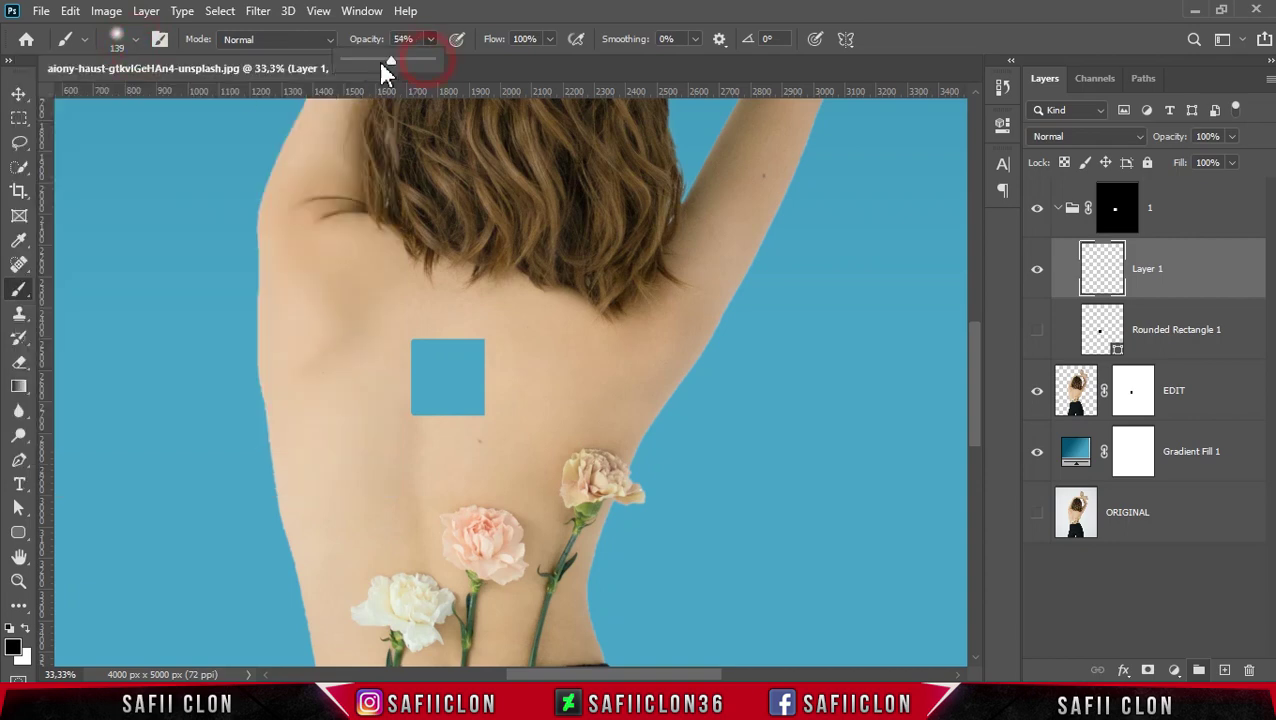
left_click_drag(359, 61, 354, 59)
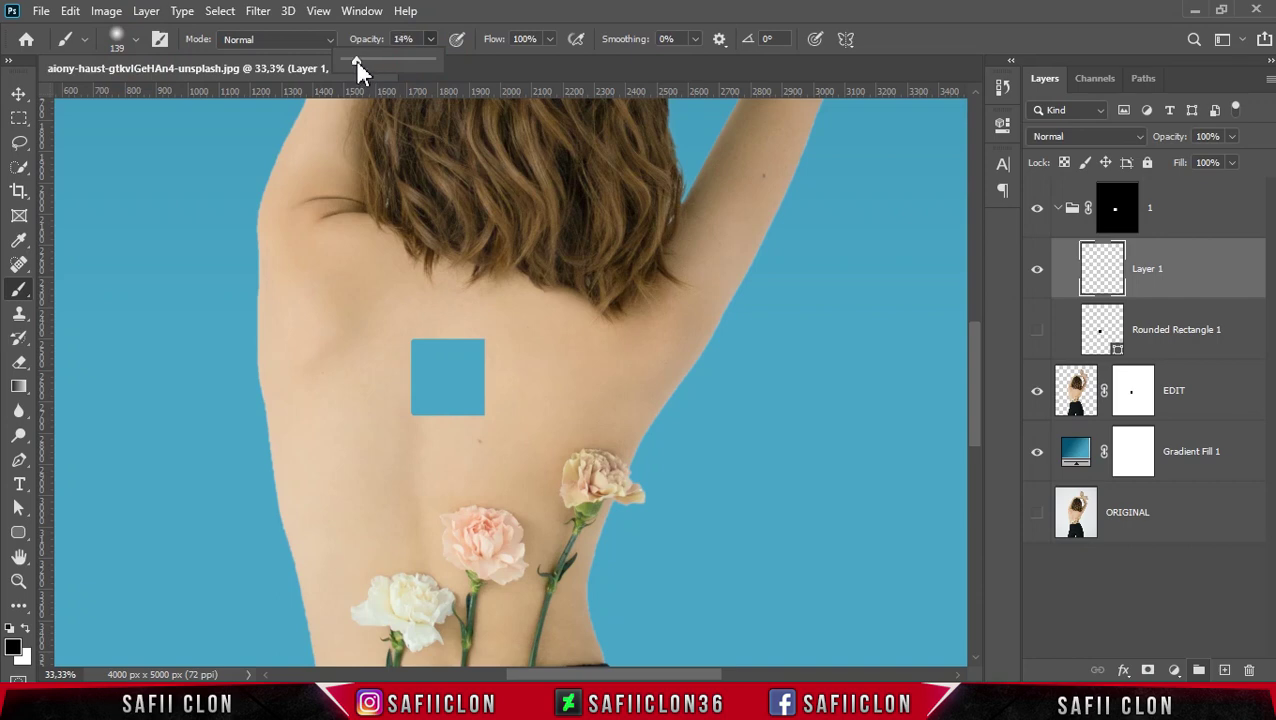
left_click(432, 42)
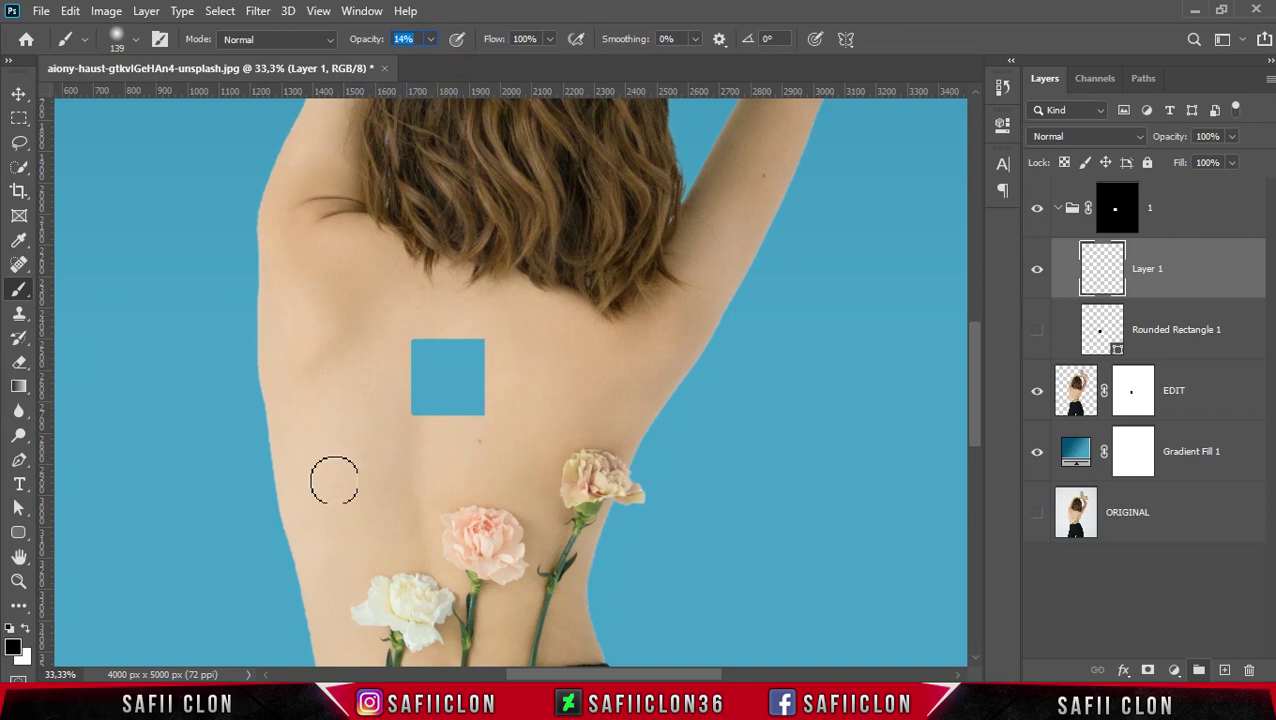
Step: Sample the skin tone at the shoulder fold, shade the rim around the hole with a 150 px brush, and set Layer 1 to Linear Burn
left_click(329, 196, "alt")
left_click(329, 196, "alt")
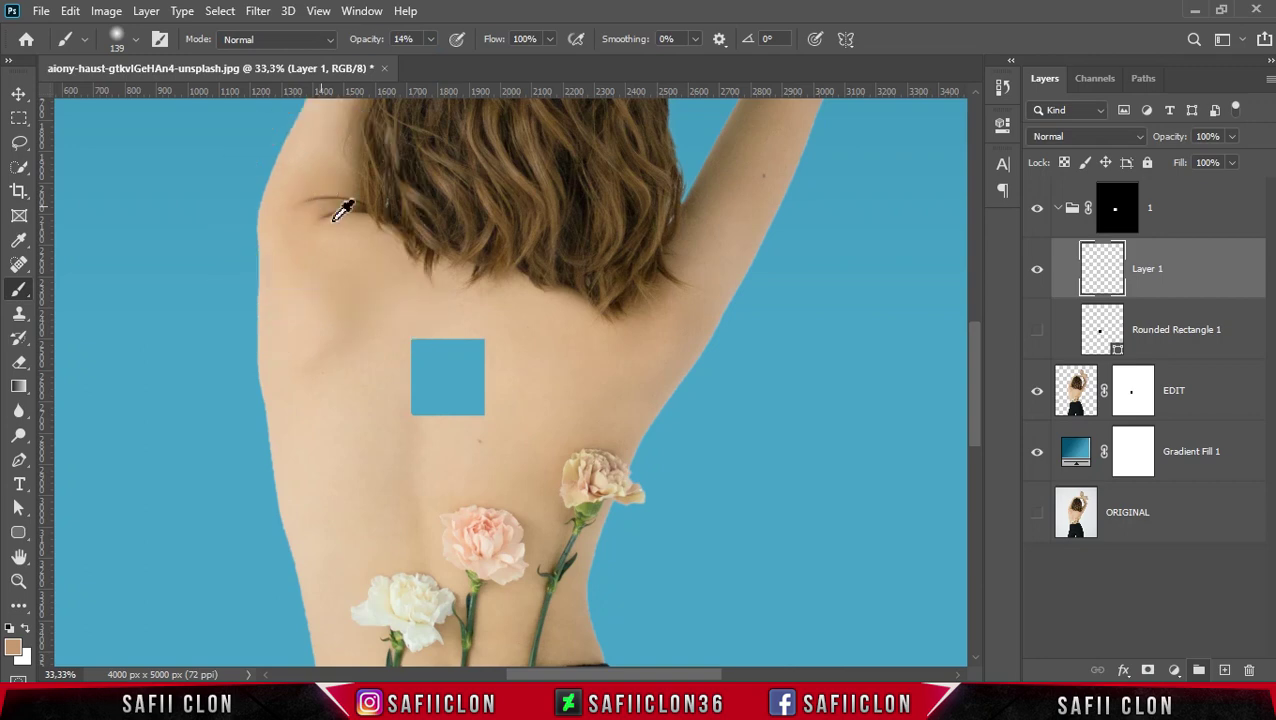
key("ctrl+plus")
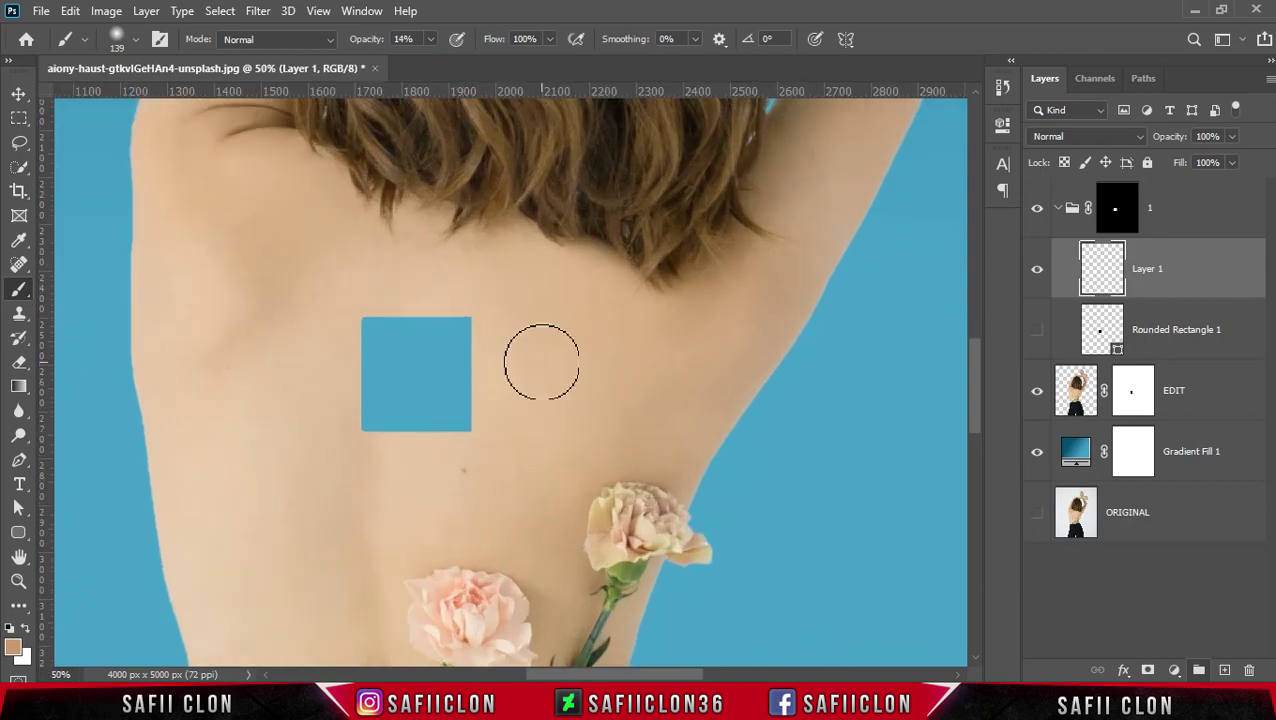
left_click_drag(344, 277, 441, 276)
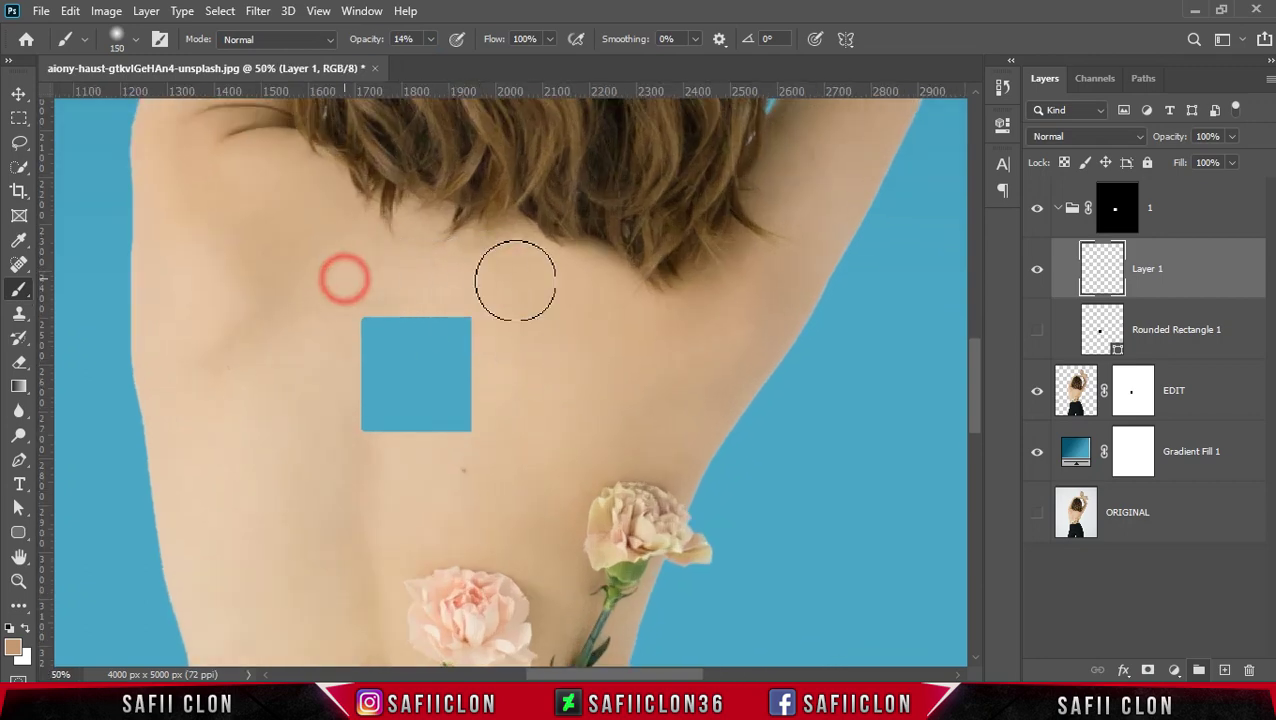
left_click_drag(310, 473, 552, 481)
left_click_drag(507, 487, 296, 493)
left_click_drag(494, 444, 320, 410)
mouse_move(493, 313)
left_mouse_down()
mouse_move(498, 365)
mouse_move(300, 280)
left_mouse_up()
mouse_move(290, 302)
left_mouse_down()
mouse_move(336, 342)
mouse_move(377, 346)
mouse_move(374, 400)
mouse_move(368, 344)
left_mouse_up()
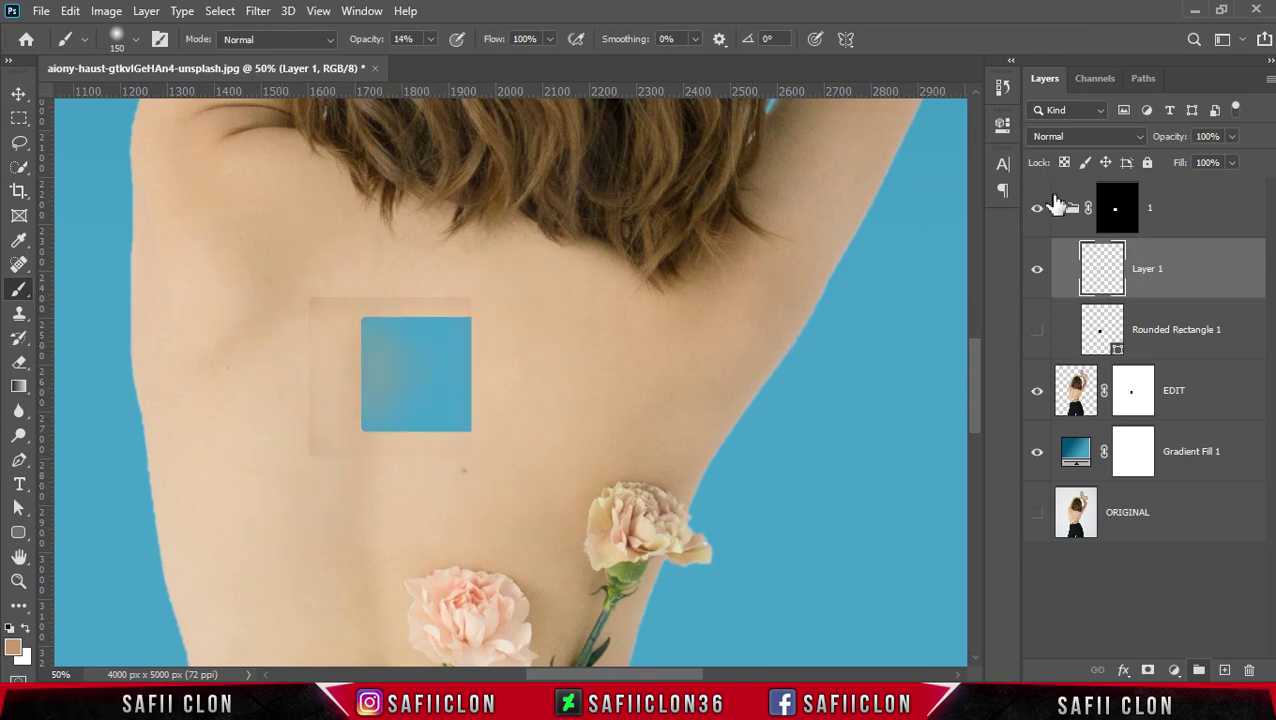
left_click(1100, 138)
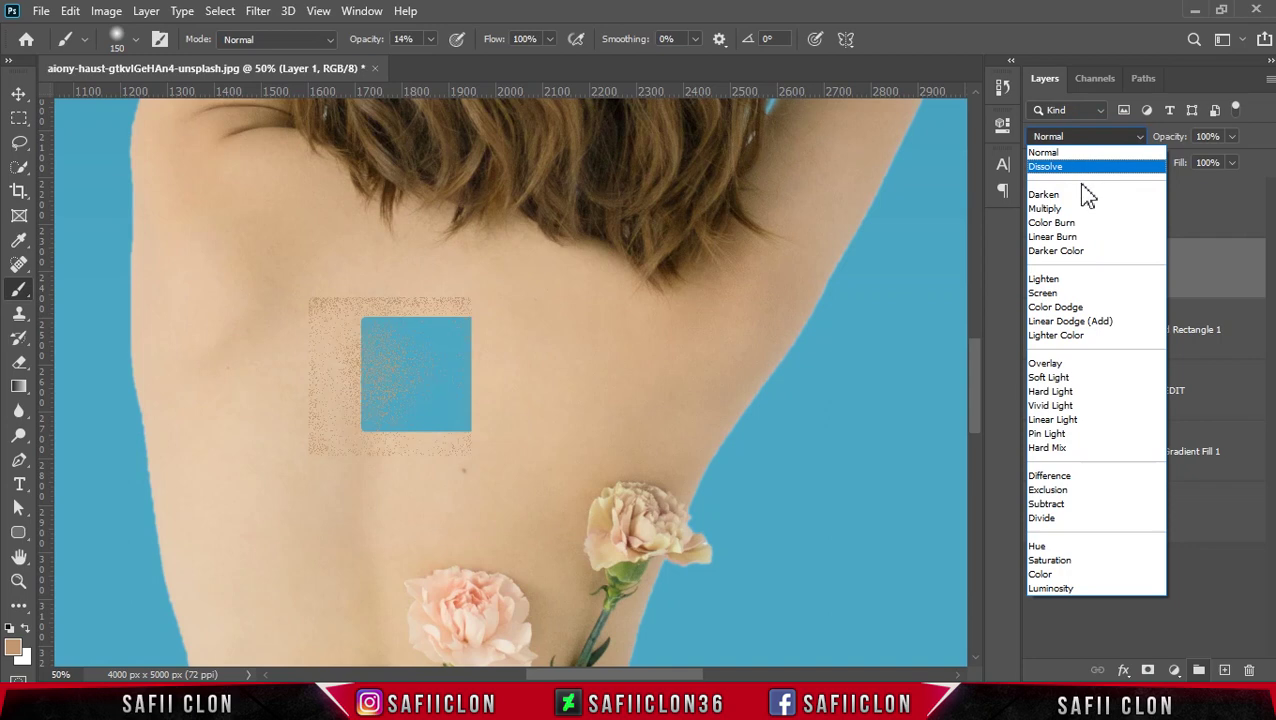
left_click(1070, 238)
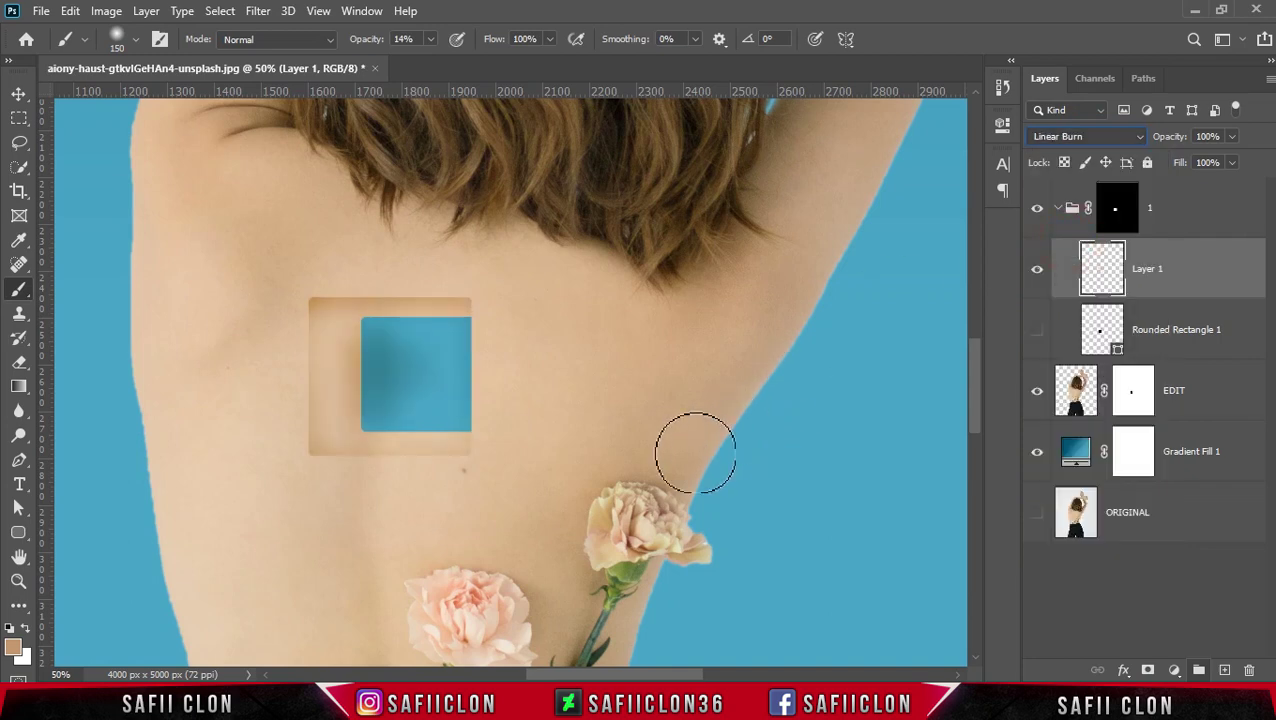
Step: Lower the brush opacity to 10% and shade the hole's left inner wall on Layer 1
left_click(431, 40)
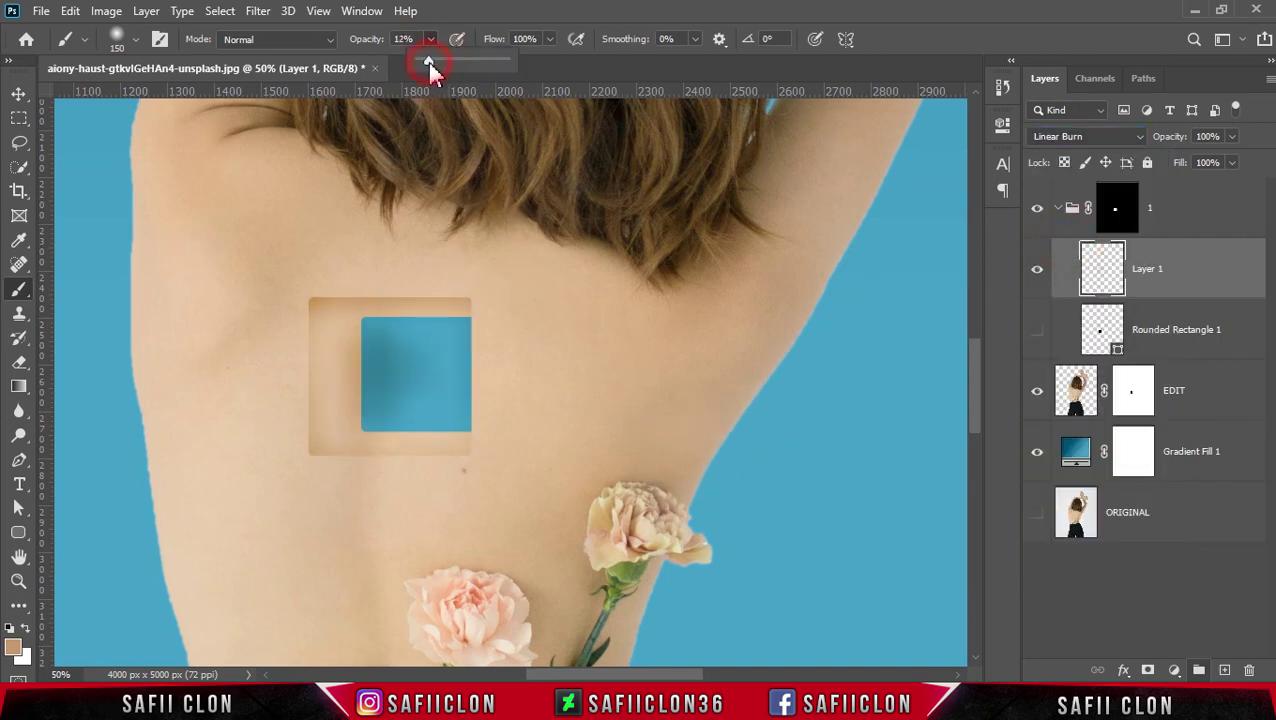
left_click_drag(428, 58, 436, 42)
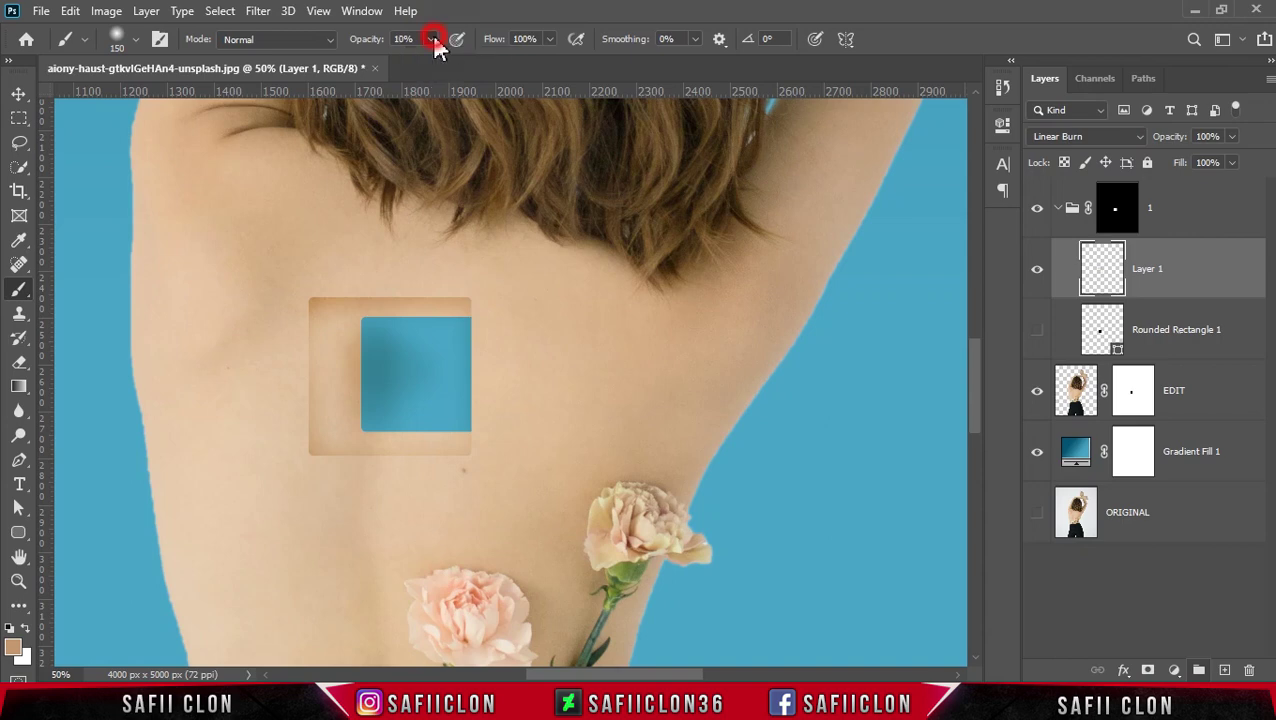
left_click_drag(303, 369, 413, 407)
Step: Shade the lower-left corner line between the hole's inner walls using a 15 px brush at 6% opacity
left_click(431, 40)
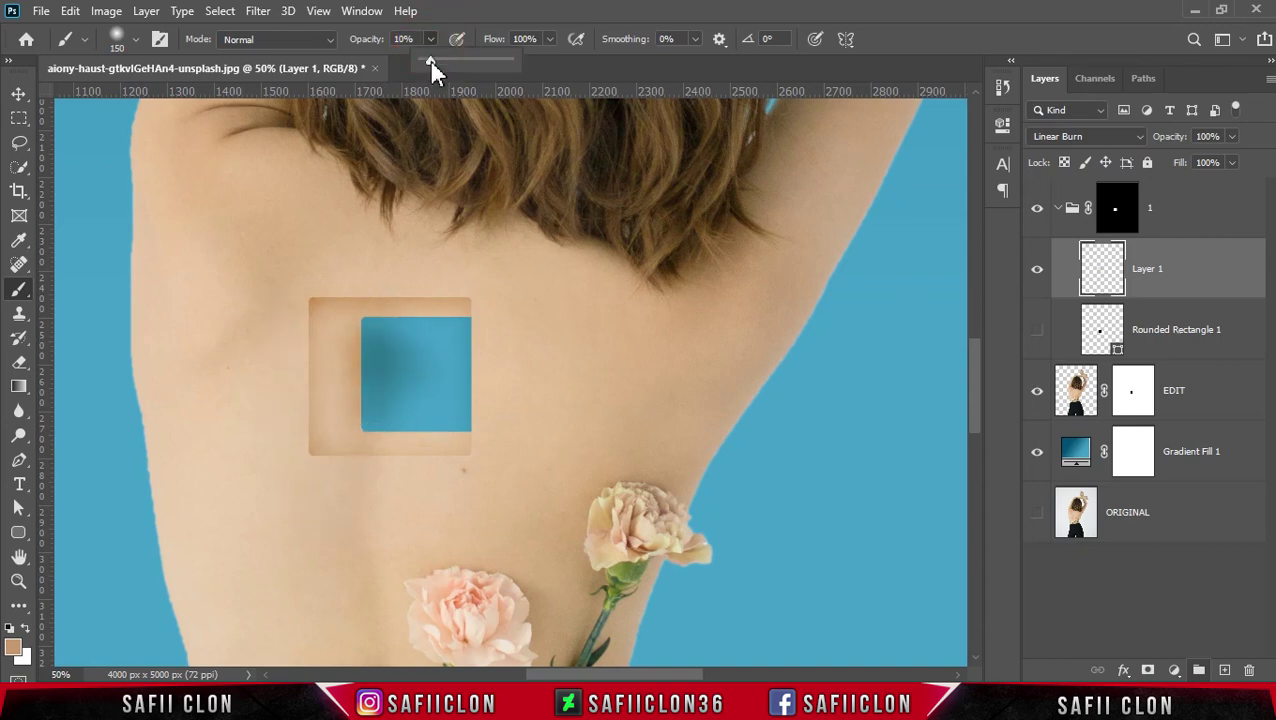
key("bracketleft")
key("bracketleft")
key("bracketleft")
key("bracketleft")
key("bracketleft")
key("bracketleft")
key("bracketleft")
key("bracketleft")
key("bracketleft")
key("bracketleft")
key("bracketleft")
key("bracketleft")
key("bracketleft")
key("bracketleft")
left_click(365, 430)
left_click(307, 455, "shift")
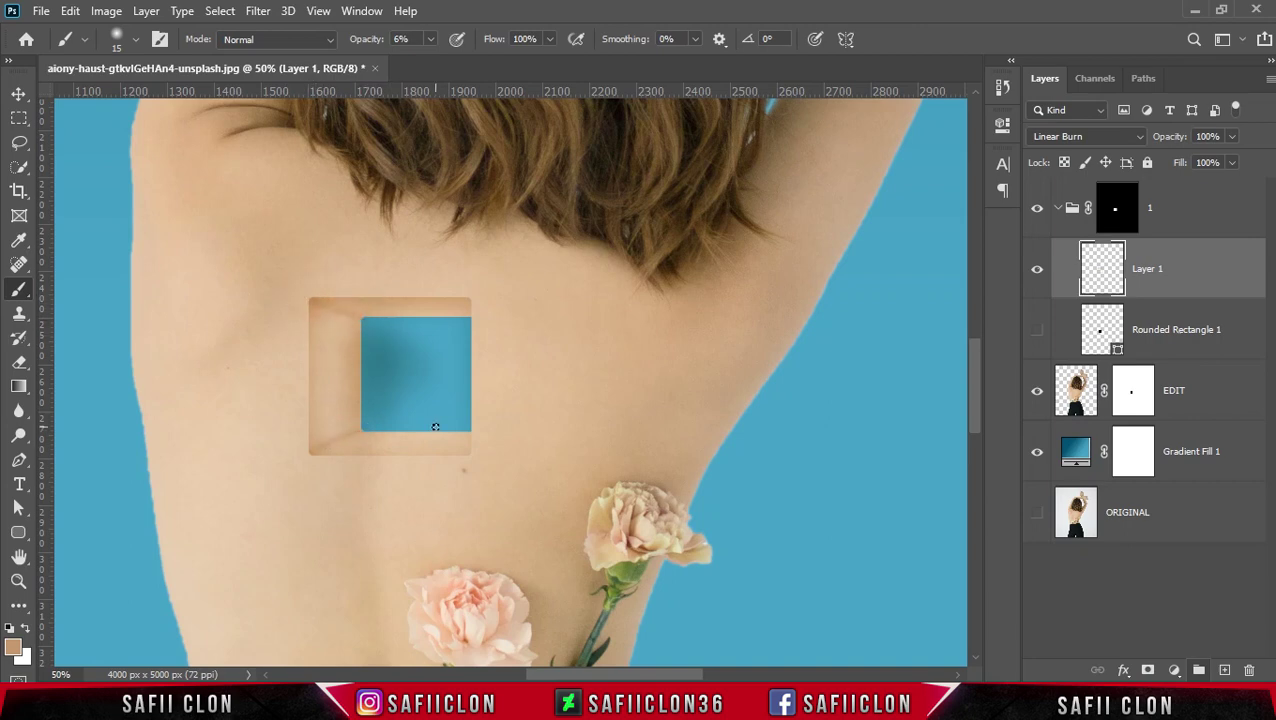
Step: Shade the hole's left wall and the lower edge of its opening with a larger brush
key("bracketright")
key("bracketright")
key("bracketright")
key("bracketright")
key("bracketright")
key("bracketright")
key("bracketright")
left_click(302, 332)
left_click(413, 421)
Step: Reduce the brush opacity to 3% and shade the opening's lower-left corner with a 50 px brush
left_click(432, 38)
left_click(428, 59)
left_click(441, 29)
key("bracketright")
key("bracketleft")
key("bracketleft")
key("bracketleft")
key("bracketleft")
key("bracketleft")
key("bracketleft")
key("bracketleft")
left_click(347, 433)
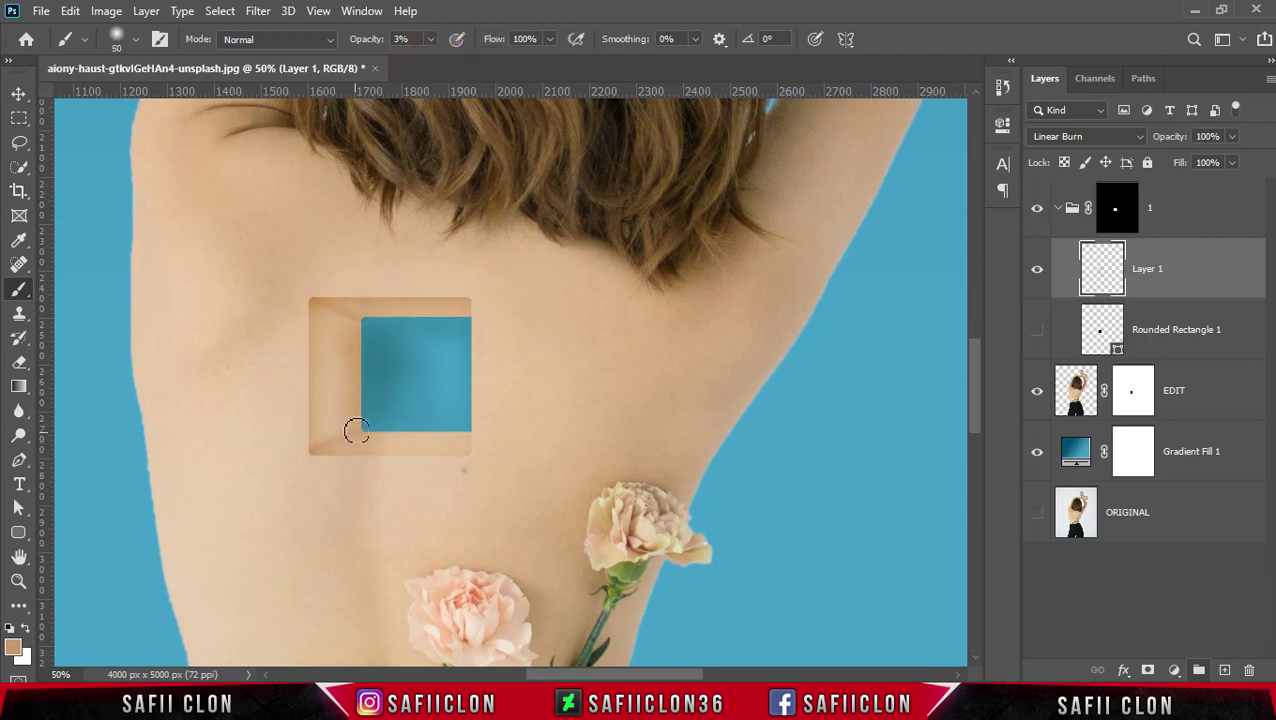
Step: Build up soft shading on the hole's upper, lower and left walls with brushes from 80 to 125 px
left_click(327, 328)
left_click(456, 427)
left_click(476, 459)
left_click(402, 433)
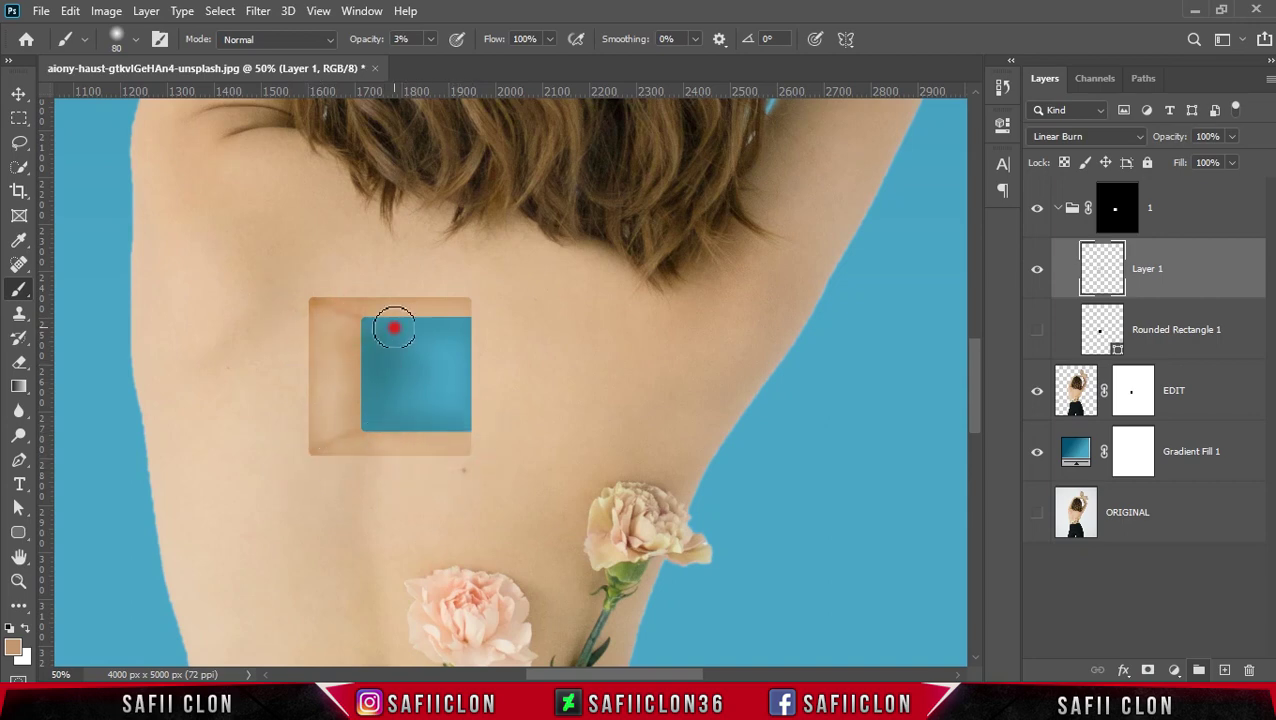
left_click(342, 333)
key("bracketright")
key("bracketright")
key("bracketright")
left_click(339, 379)
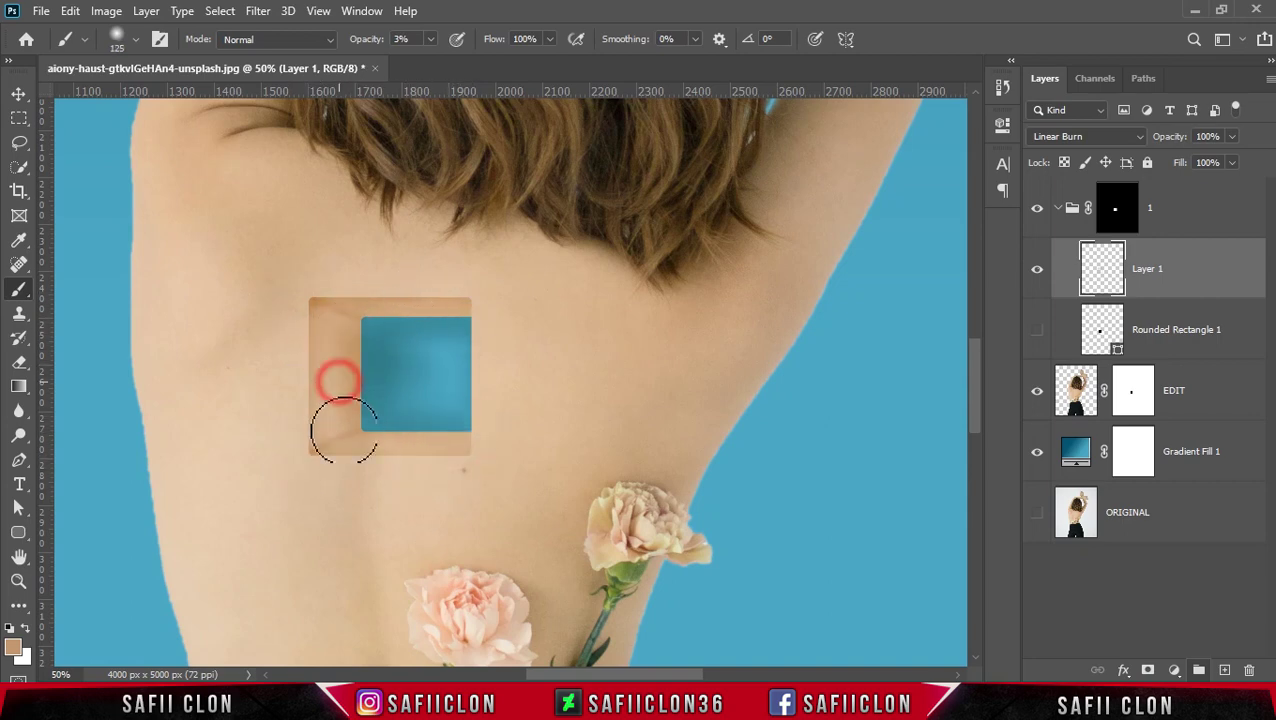
Step: Deepen the shading at the hole's left inner corners and wall with brushes from 45 to 90 px
key("bracketleft")
key("bracketleft")
key("bracketleft")
key("bracketleft")
key("bracketleft")
key("bracketleft")
key("bracketleft")
left_click(362, 328)
left_click(371, 430)
left_click(343, 323)
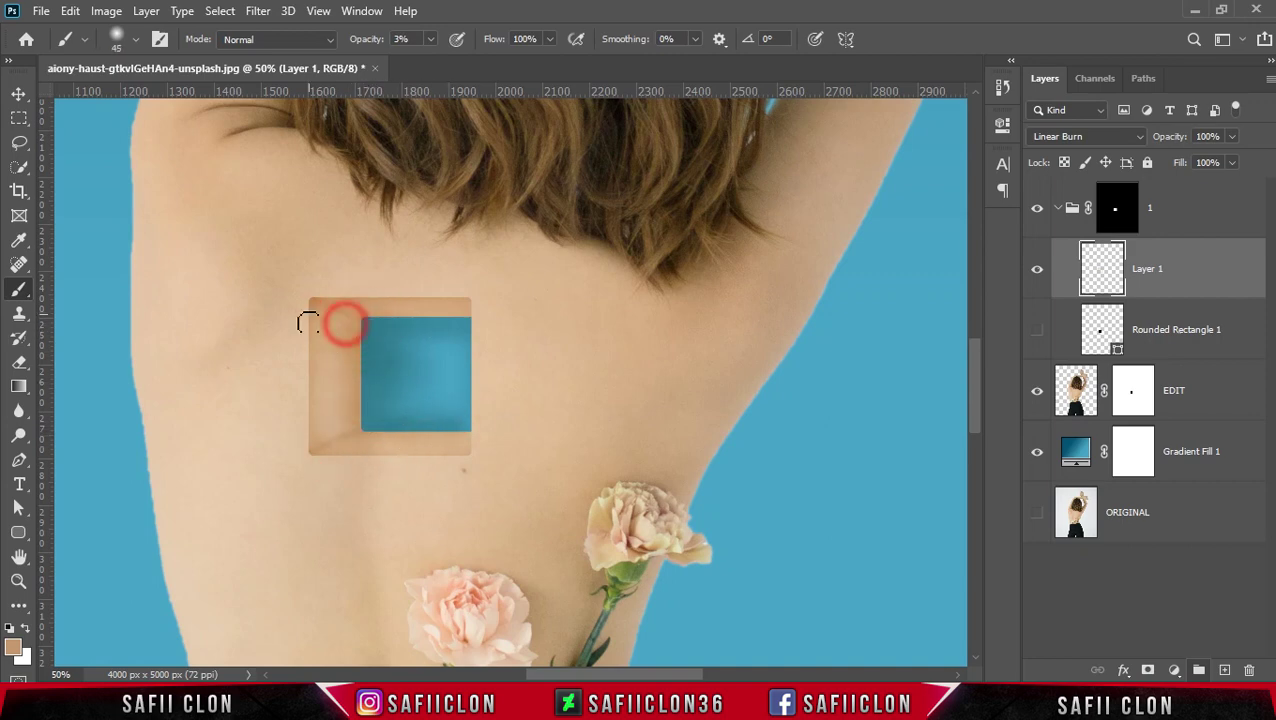
left_click(376, 388)
key("bracketright")
key("bracketright")
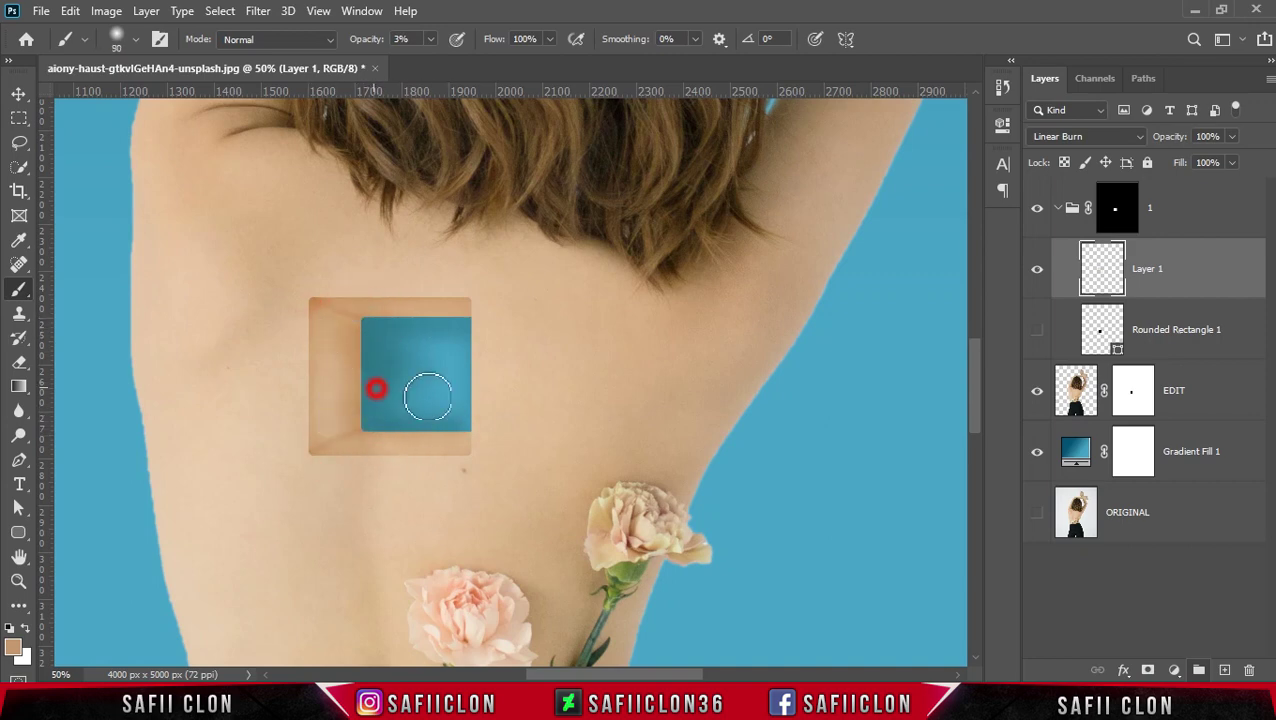
Step: Compare the hole with and without Layer 1, add a new layer above it, and sample a darker skin tone from the shoulder fold
left_click(1037, 272)
left_click(1224, 670)
left_click(1196, 270)
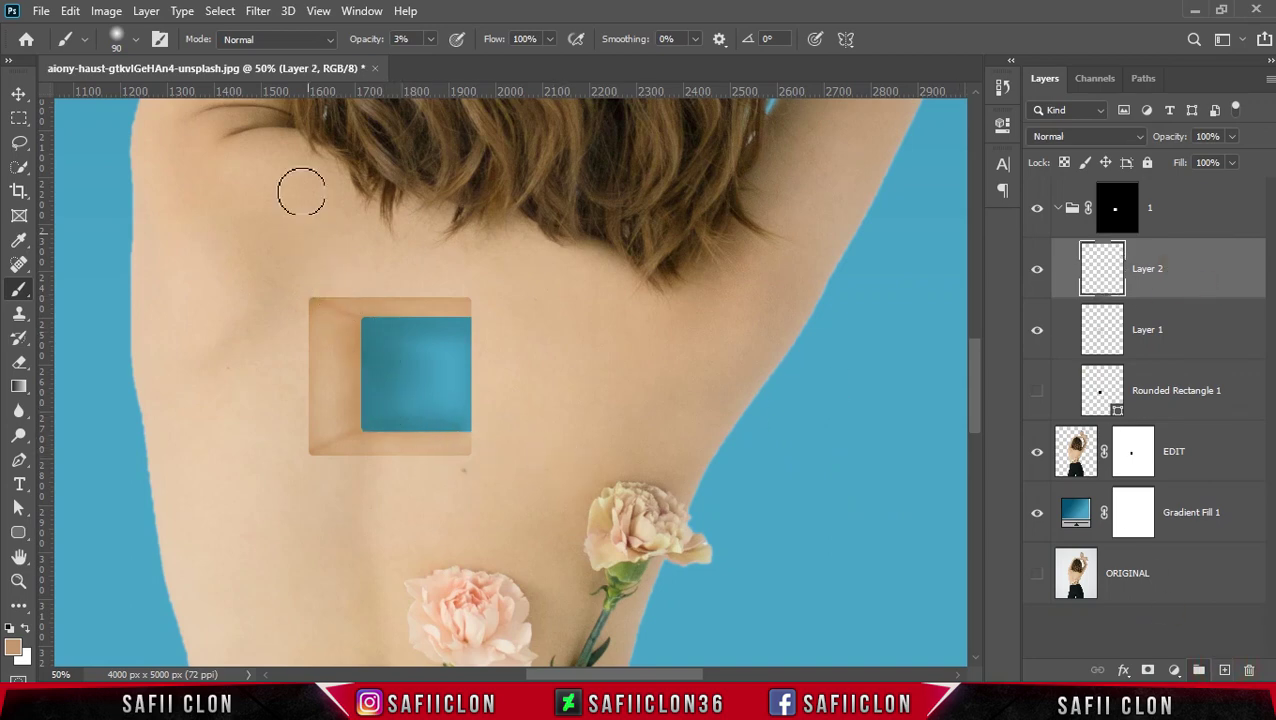
left_click(251, 124, "alt")
left_click(252, 120, "alt")
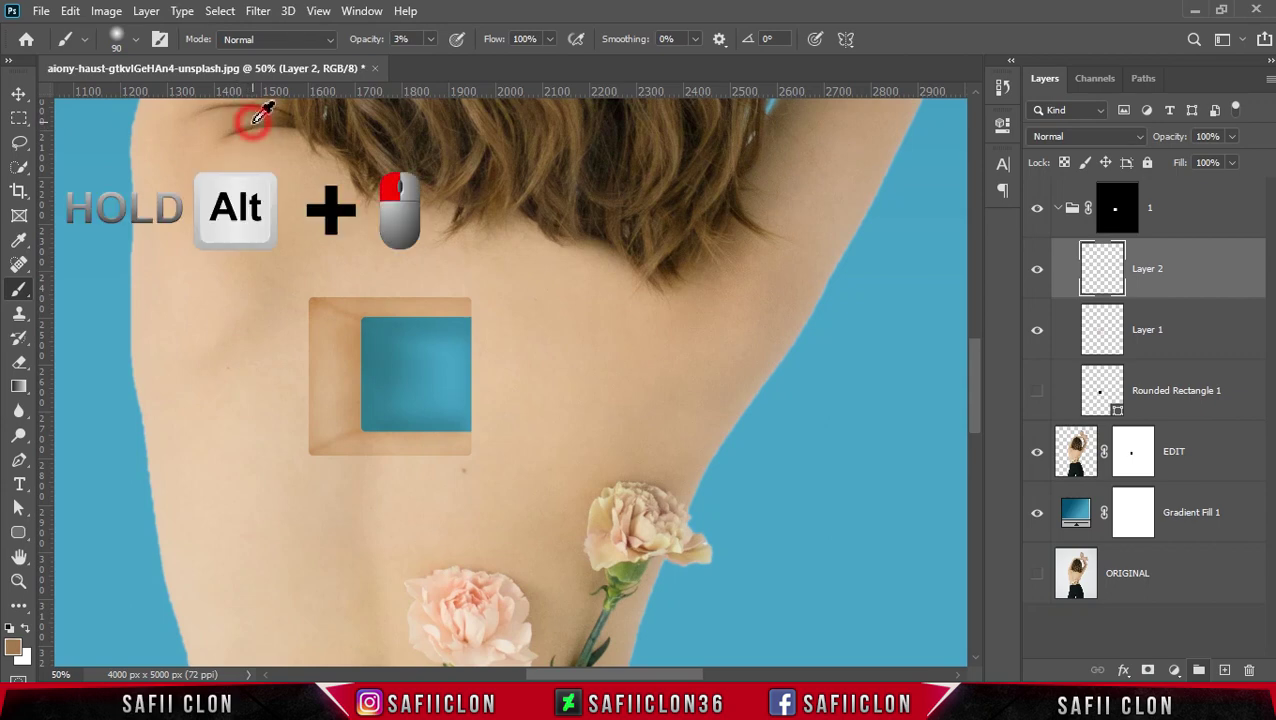
Step: Shade around the opening's upper-left corner on Layer 2 with a 100 px brush and set the layer's blend mode to Multiply
key("bracketright")
key("bracketright")
key("bracketright")
mouse_move(358, 340)
left_mouse_down()
mouse_move(350, 418)
mouse_move(364, 326)
left_mouse_up()
key("bracketleft")
key("bracketleft")
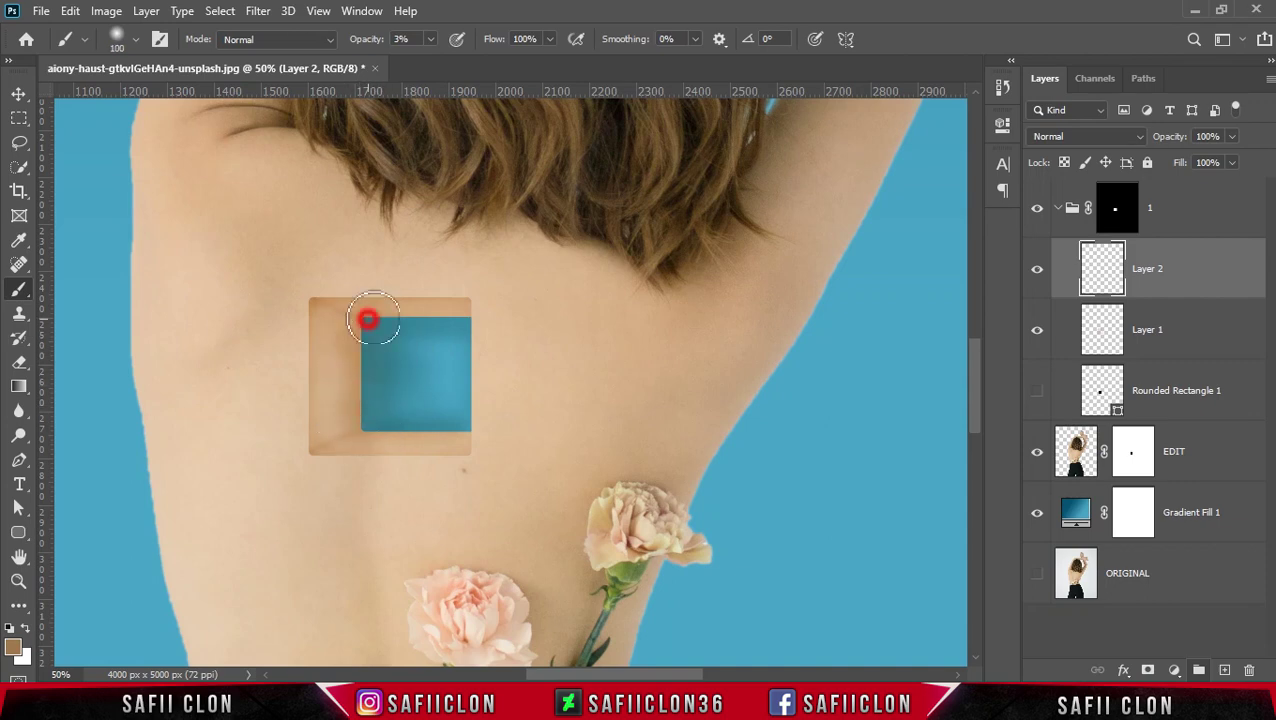
left_click(1097, 137)
left_click(1055, 207)
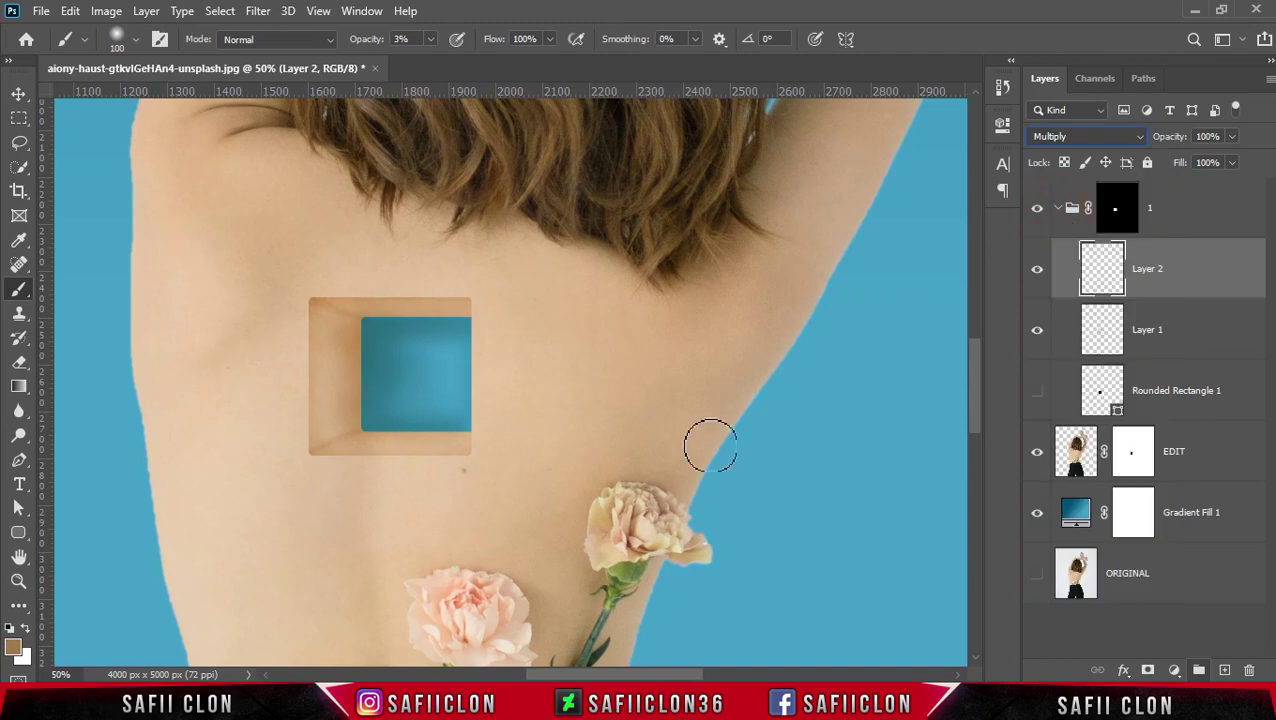
Step: Shade the hole's left wall and upper-left corner on Layer 2, and darken the opening's left edge with a 20 px brush
left_click_drag(303, 324, 311, 428)
mouse_move(348, 339)
left_mouse_down()
mouse_move(352, 438)
mouse_move(352, 360)
left_mouse_up()
left_click_drag(336, 310, 358, 326)
key("[")
key("[")
key("[")
key("[")
left_click_drag(366, 427, 362, 341)
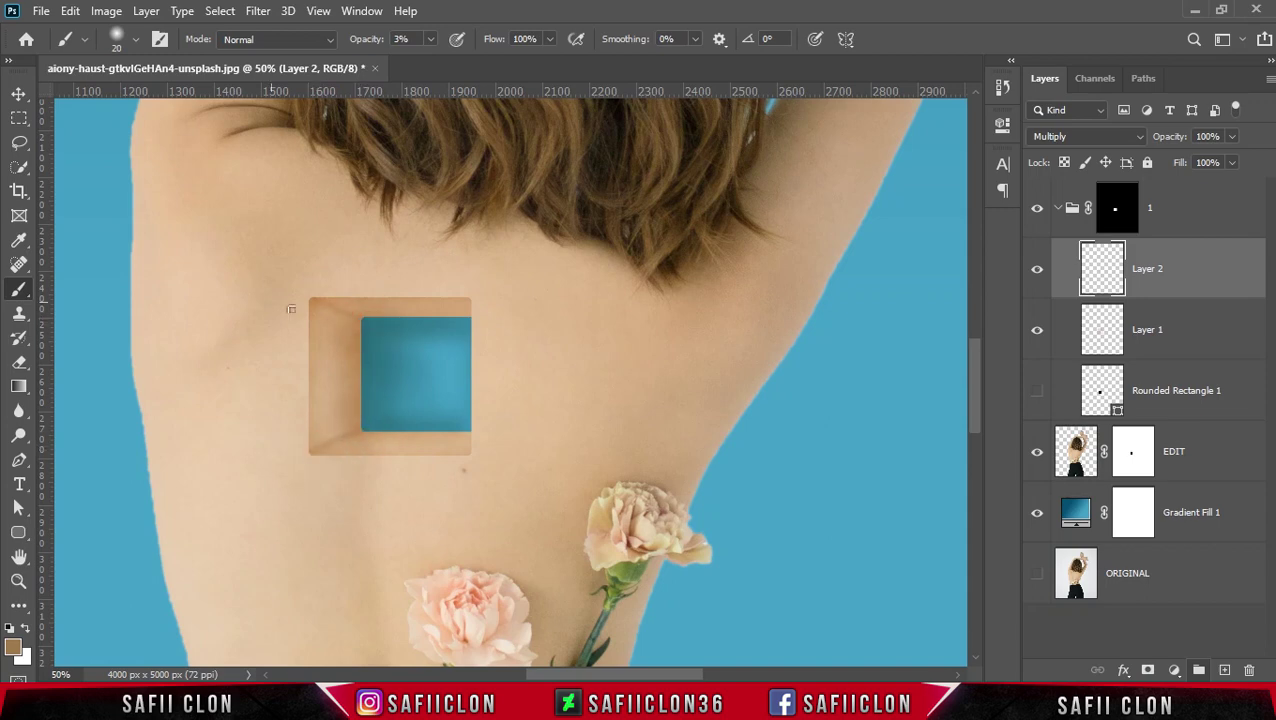
Step: Darken the hole's upper and lower rims, the opening's upper edge, and the upper-left corner line on Layer 2
left_click(334, 304)
left_click_drag(318, 457, 493, 459)
left_click_drag(356, 289, 486, 291)
left_click_drag(423, 320, 372, 321)
left_click_drag(371, 322, 533, 322)
left_click_drag(369, 319, 330, 298)
left_click_drag(354, 305, 365, 343)
Step: Refine the shadows along the opening's edges with 25 and 35 px brushes, and compare the hole with and without Layer 2
key("bracketleft")
key("bracketleft")
key("bracketleft")
key("bracketleft")
key("bracketleft")
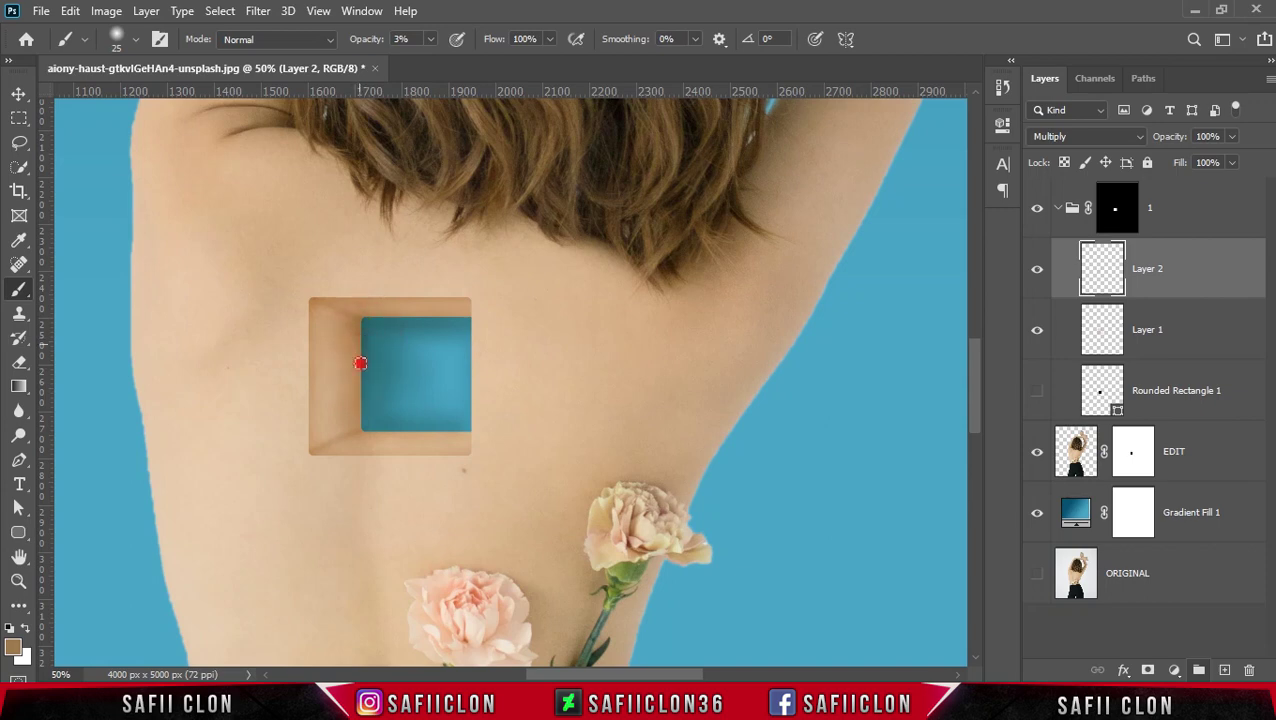
left_click_drag(460, 437, 339, 433)
key("bracketright")
key("bracketright")
mouse_move(360, 328)
left_mouse_down()
mouse_move(325, 310)
mouse_move(380, 314)
mouse_move(322, 299)
mouse_move(308, 356)
left_mouse_up()
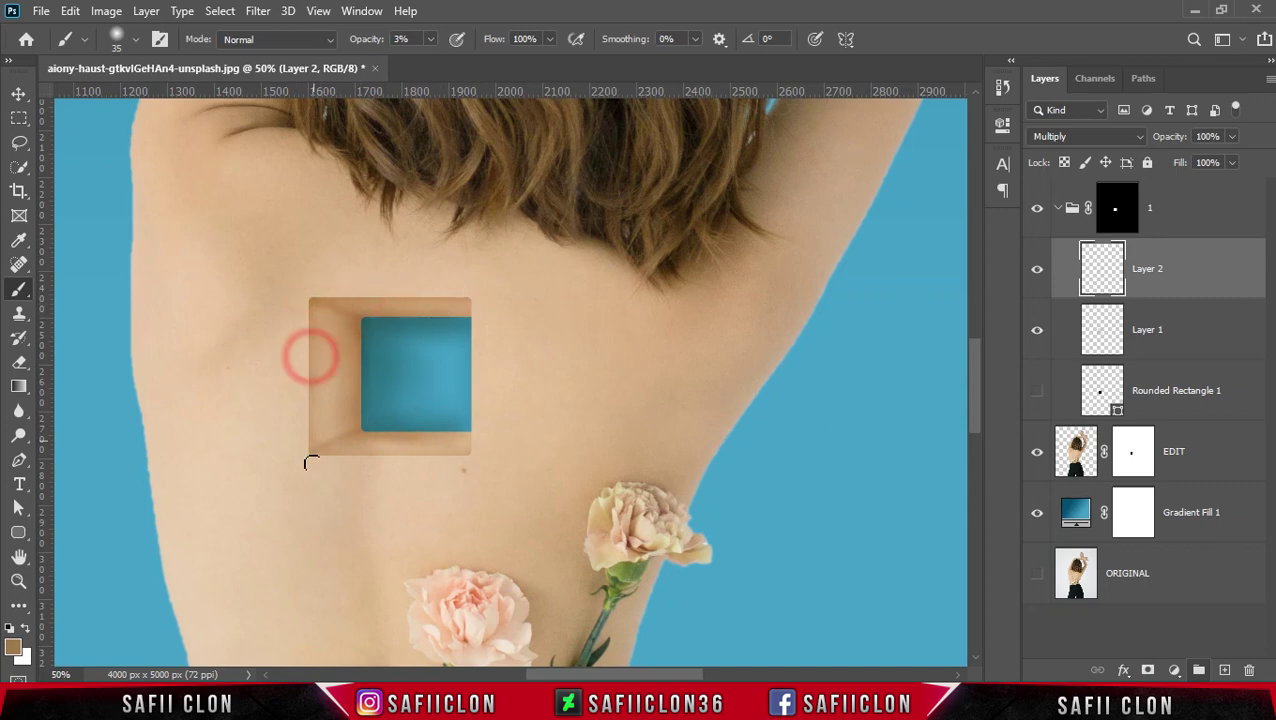
left_click(1038, 270)
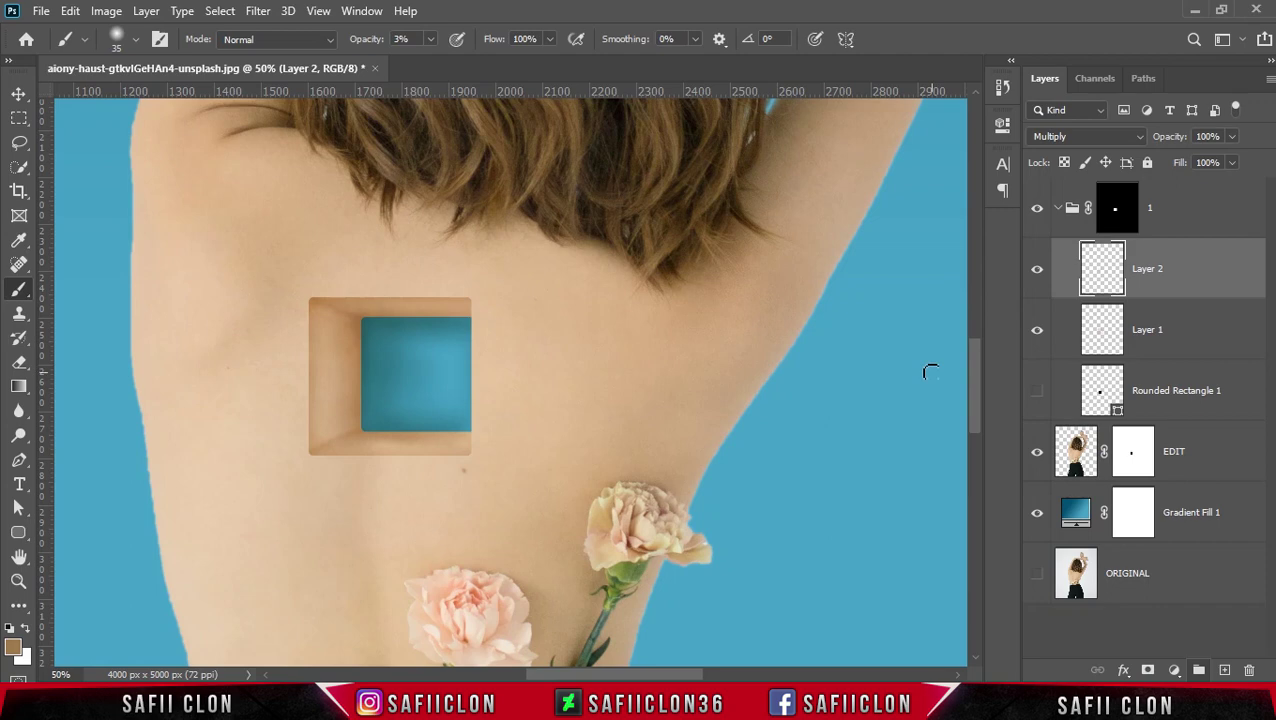
Step: Move Rounded Rectangle 1 out of group 1 to the top of the layer stack and place it in a new group named 2
left_click_drag(1208, 390, 1200, 178)
right_click(1203, 207)
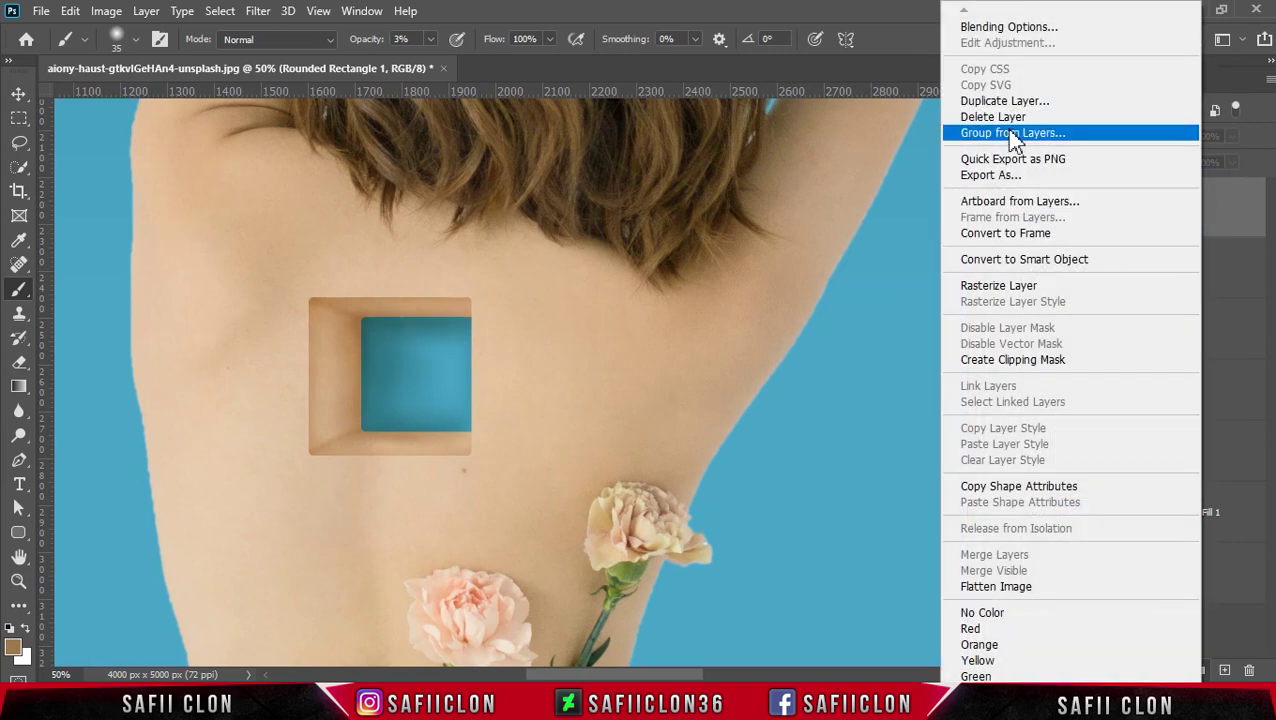
left_click(1019, 132)
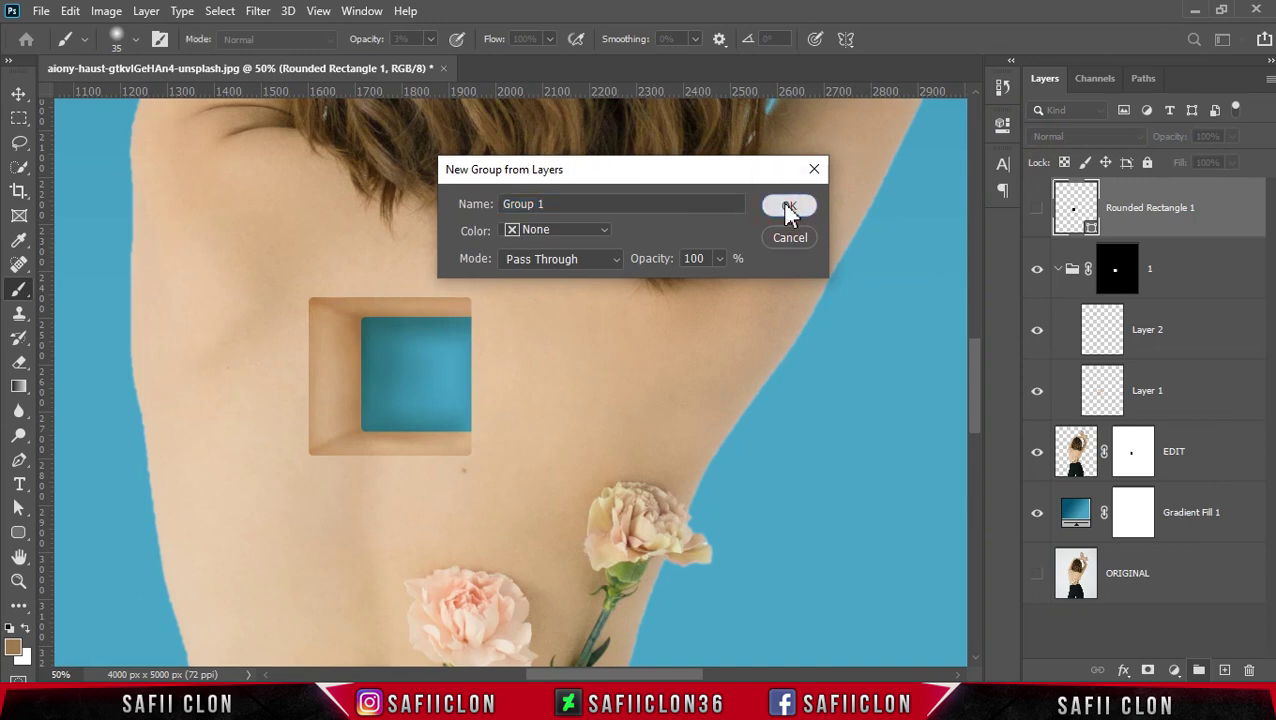
left_click(788, 207)
double_click(1110, 190)
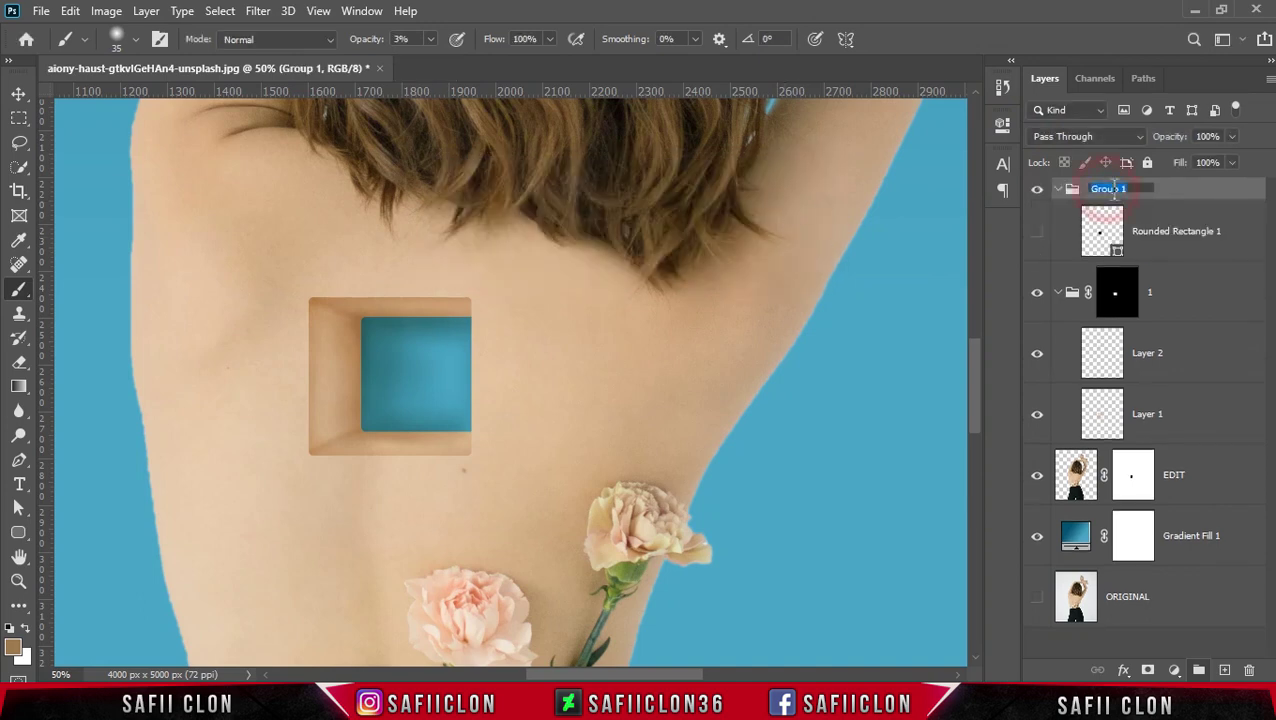
key("Return")
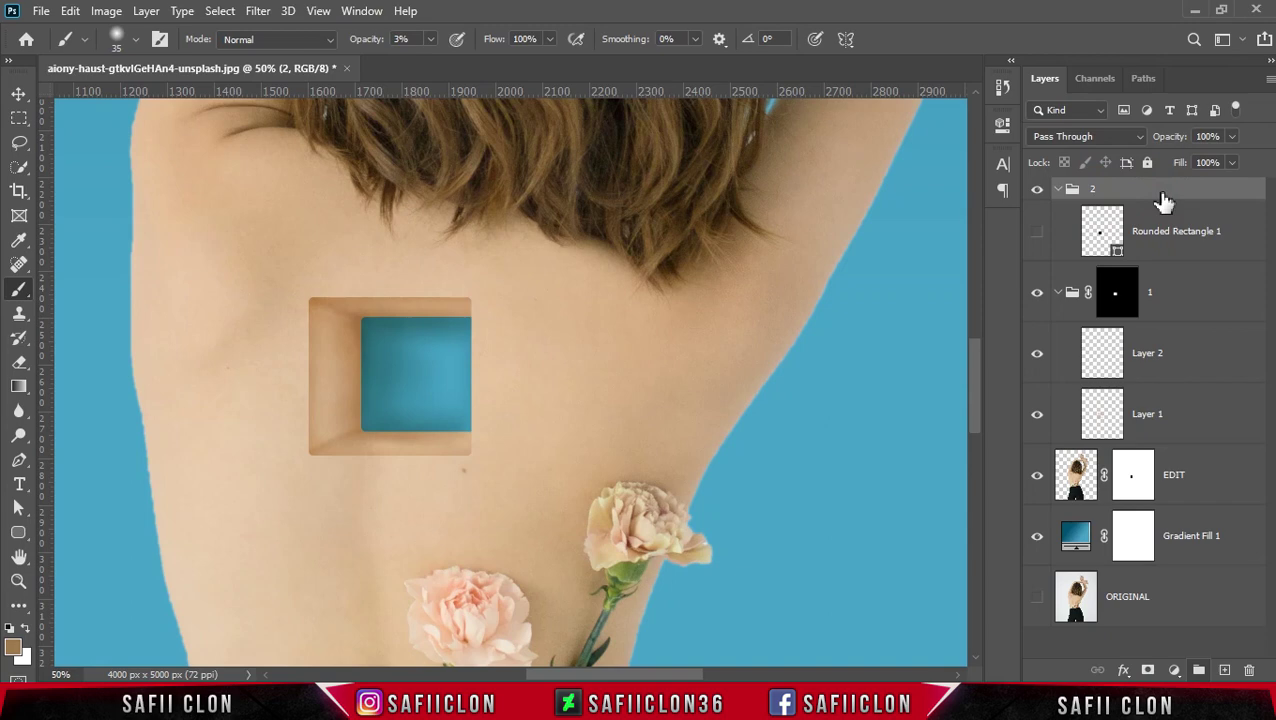
Step: Mask group 2 with the rounded rectangle's outline, invert the mask so it hides the square, and hide the rectangle layer
left_click(1038, 233)
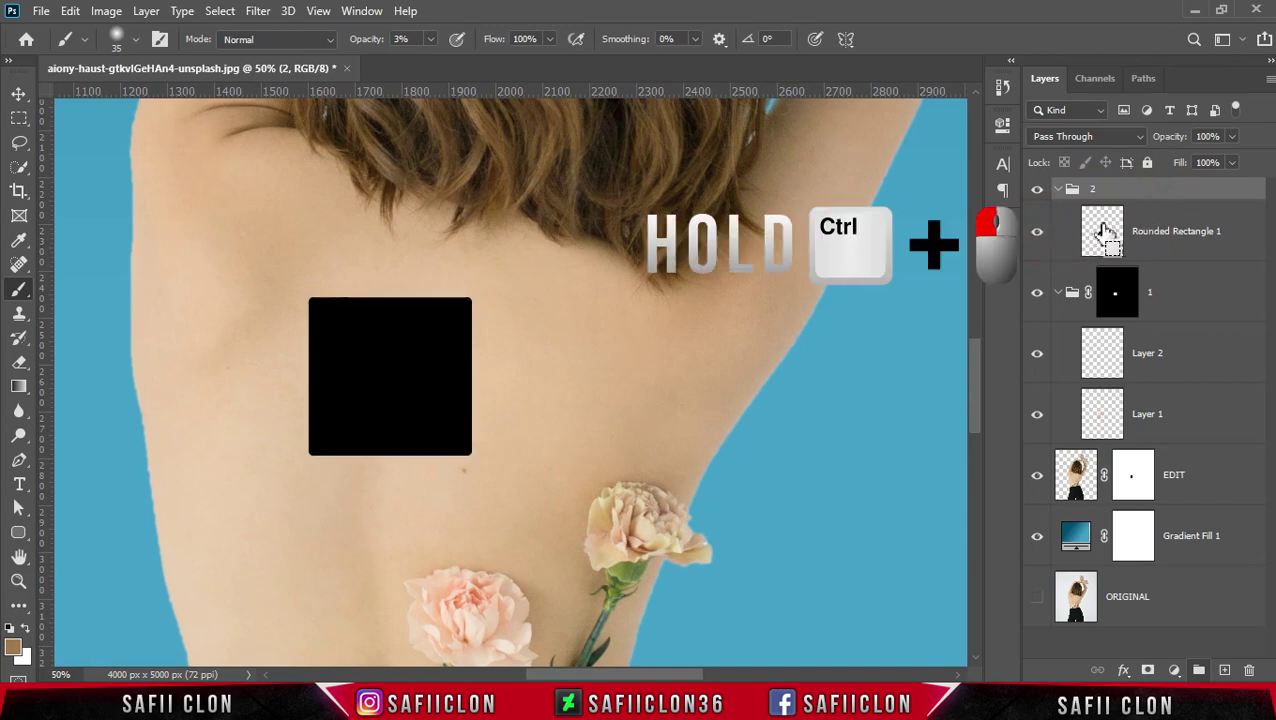
left_click(1104, 232, "ctrl")
left_click(1118, 192)
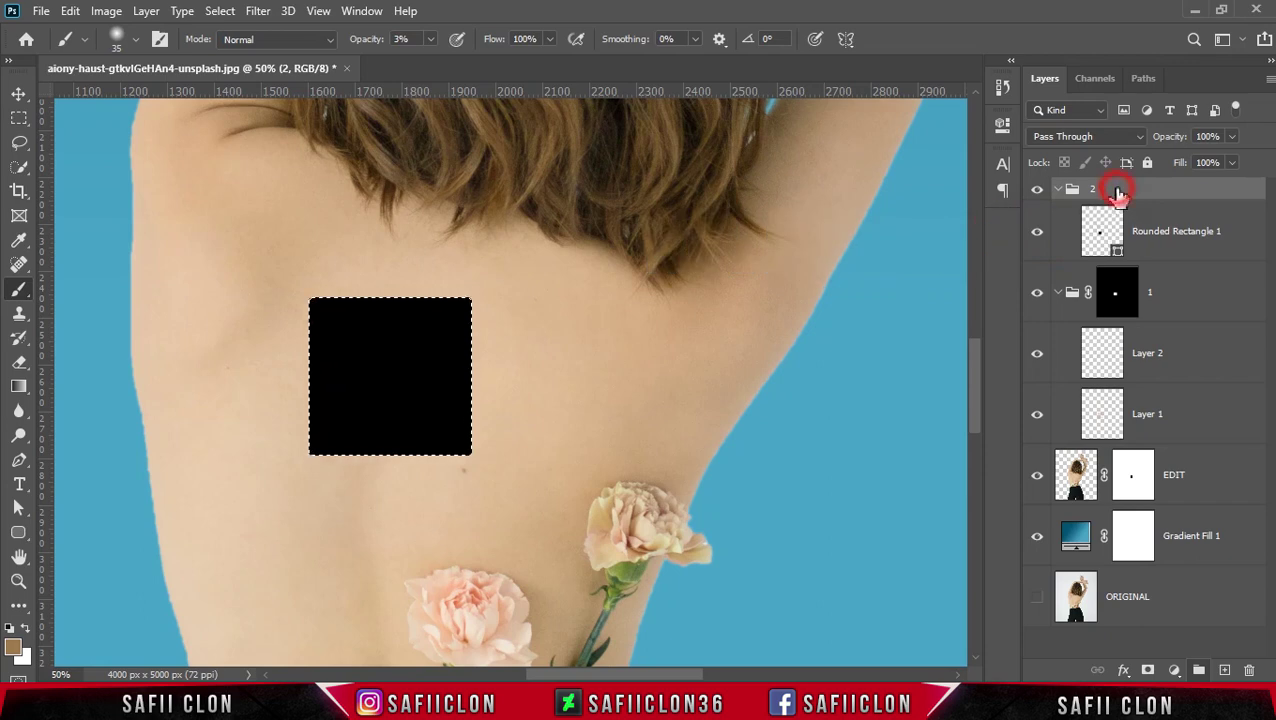
left_click(1148, 670)
key("ctrl+i")
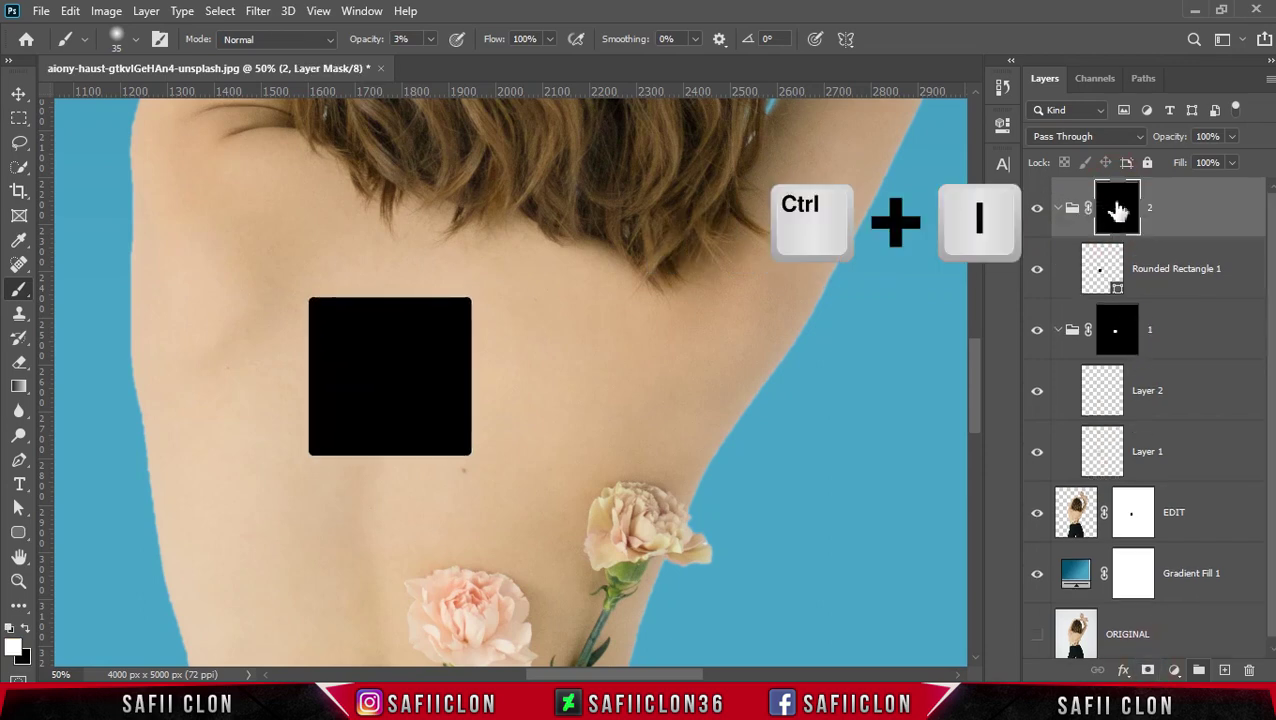
key("ctrl+i")
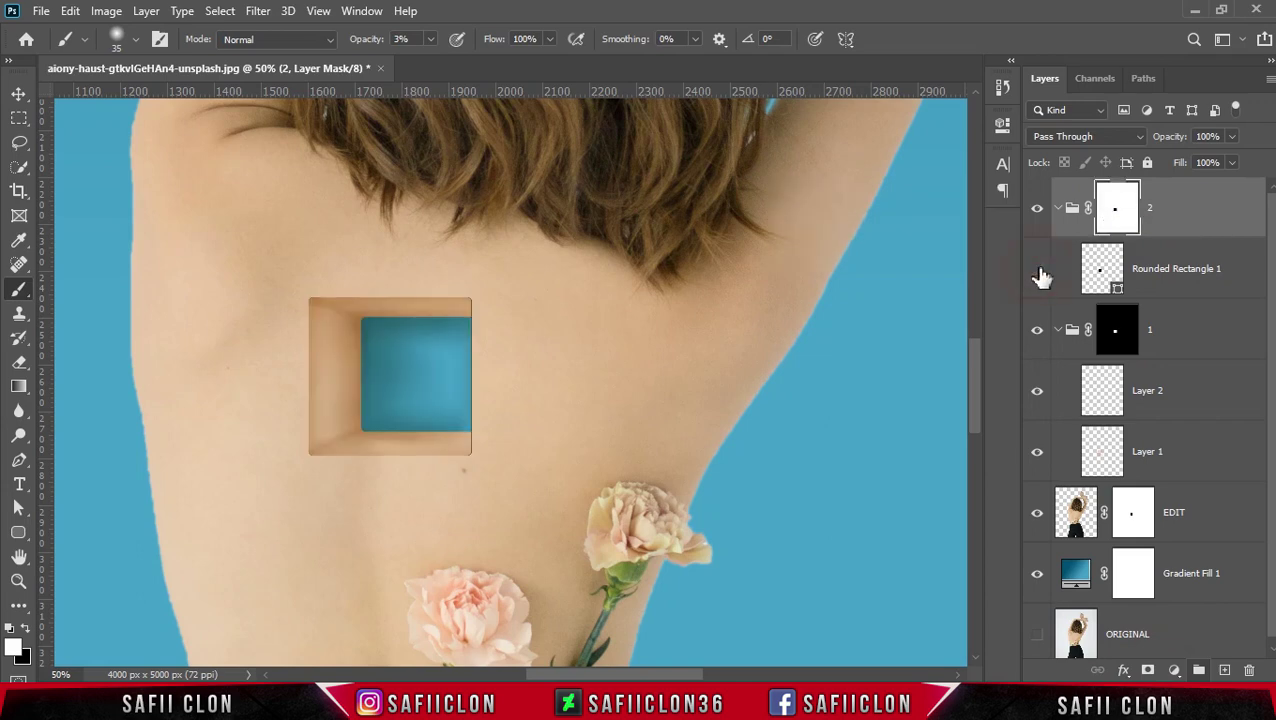
Step: Add a new layer above the rounded rectangle in group 2 and set up a 53 px Soft Round brush at 6% opacity
left_click(1203, 277)
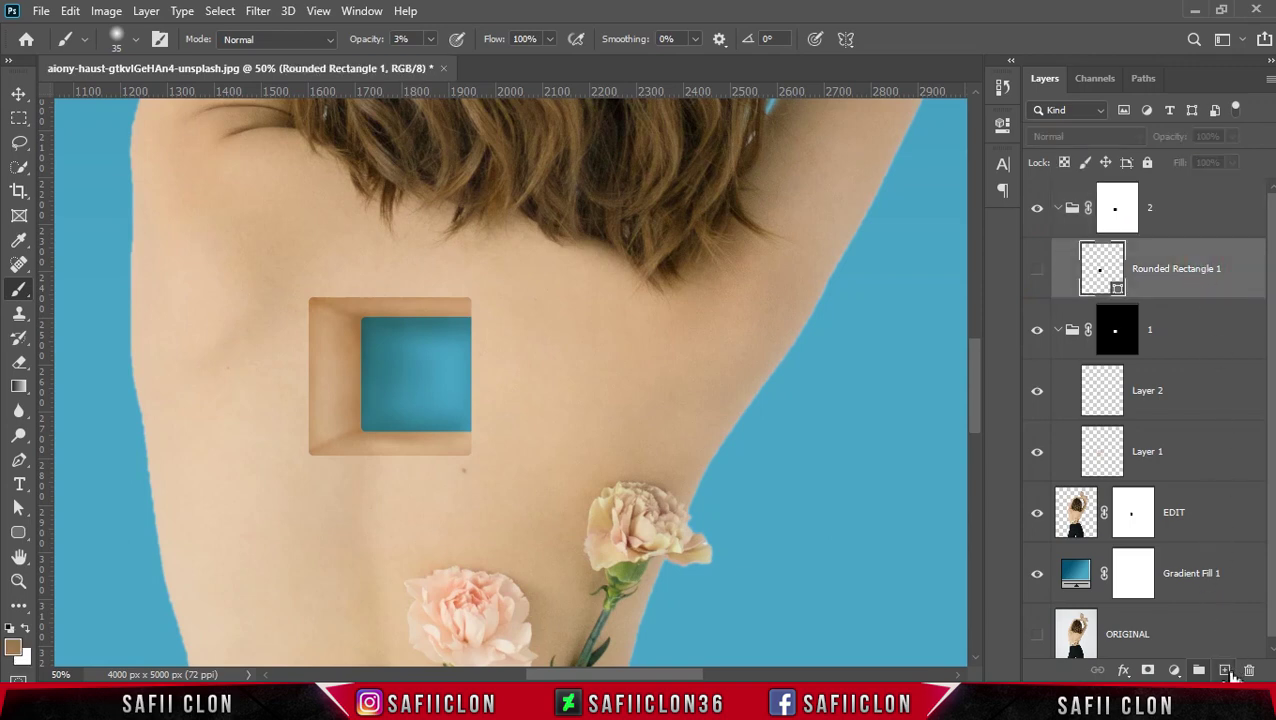
left_click(1225, 670)
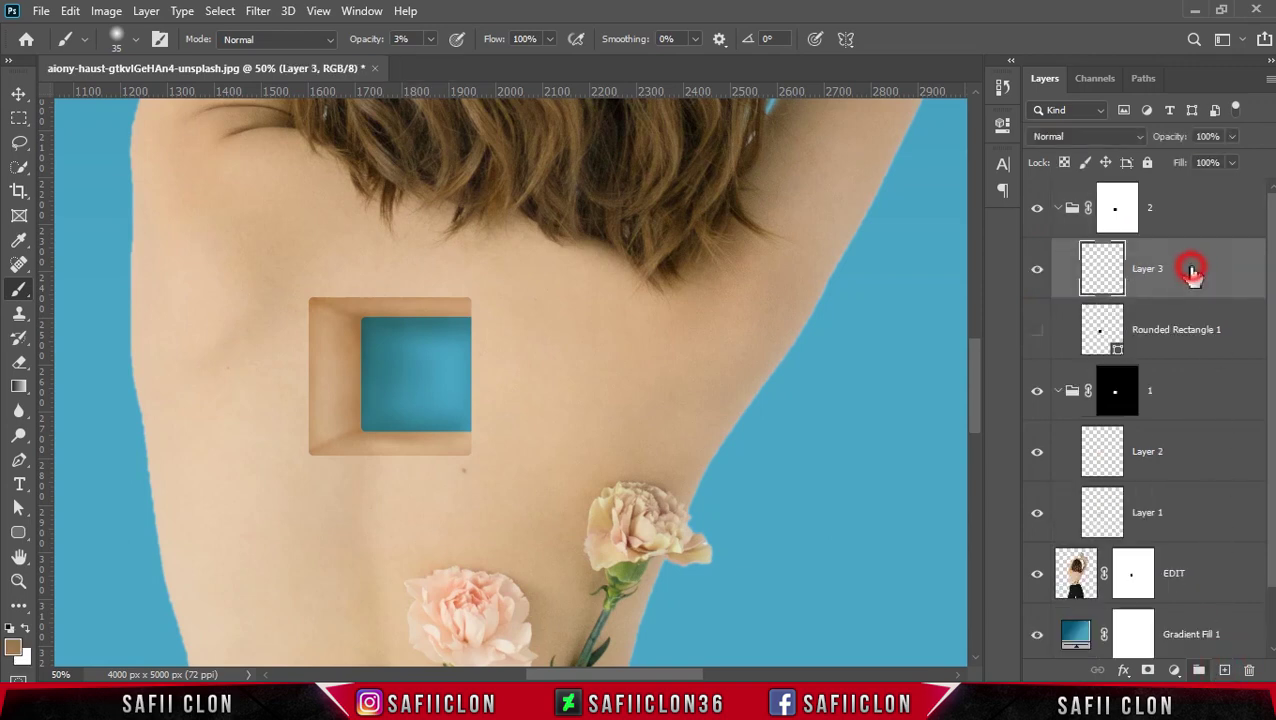
right_click(18, 289)
left_click(80, 289)
left_click(133, 44)
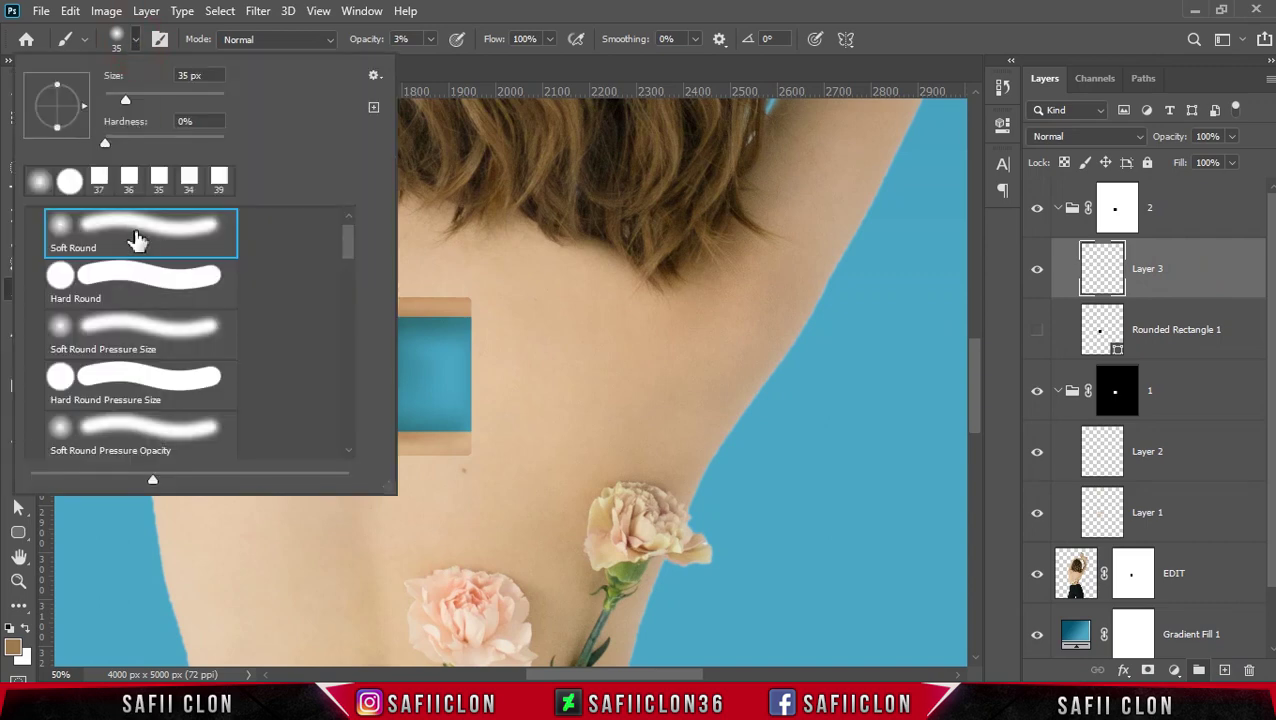
left_click(136, 46)
left_click(429, 40)
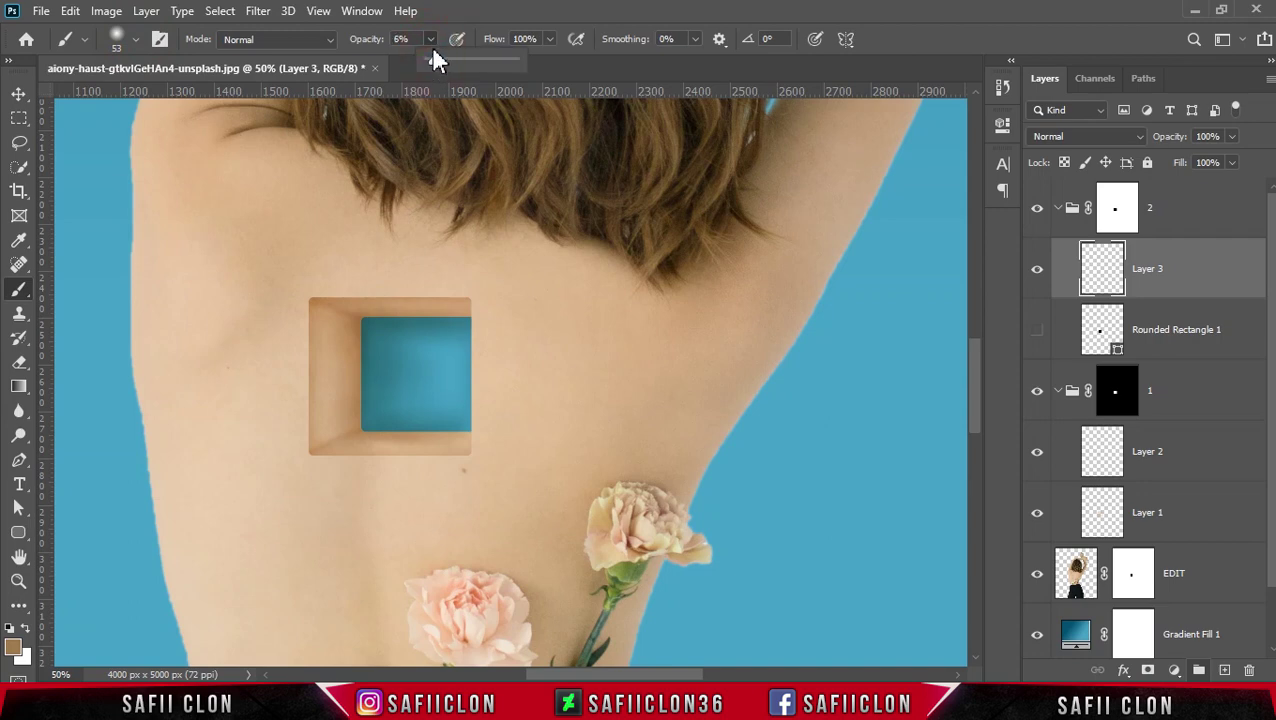
left_click(430, 40)
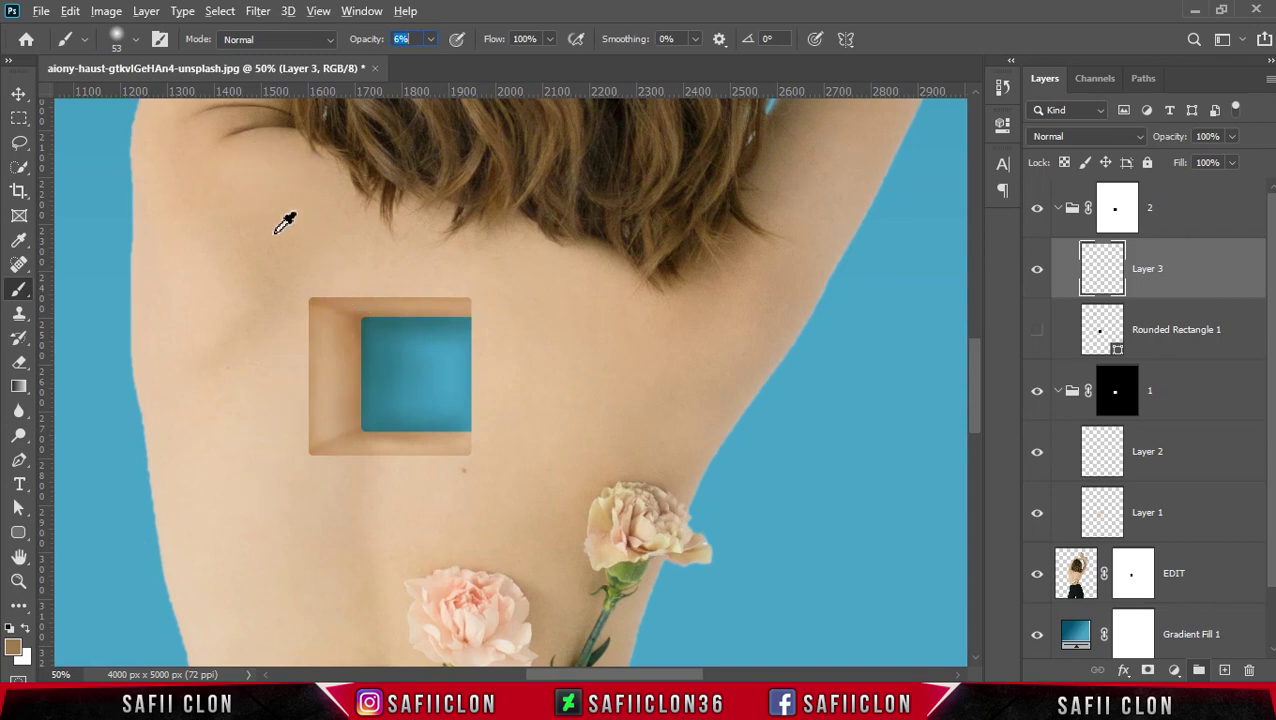
Step: Sample a light tan skin tone near the arm crease on the upper back as the brush colour and reduce the brush to 100 px
left_click(239, 105, "alt")
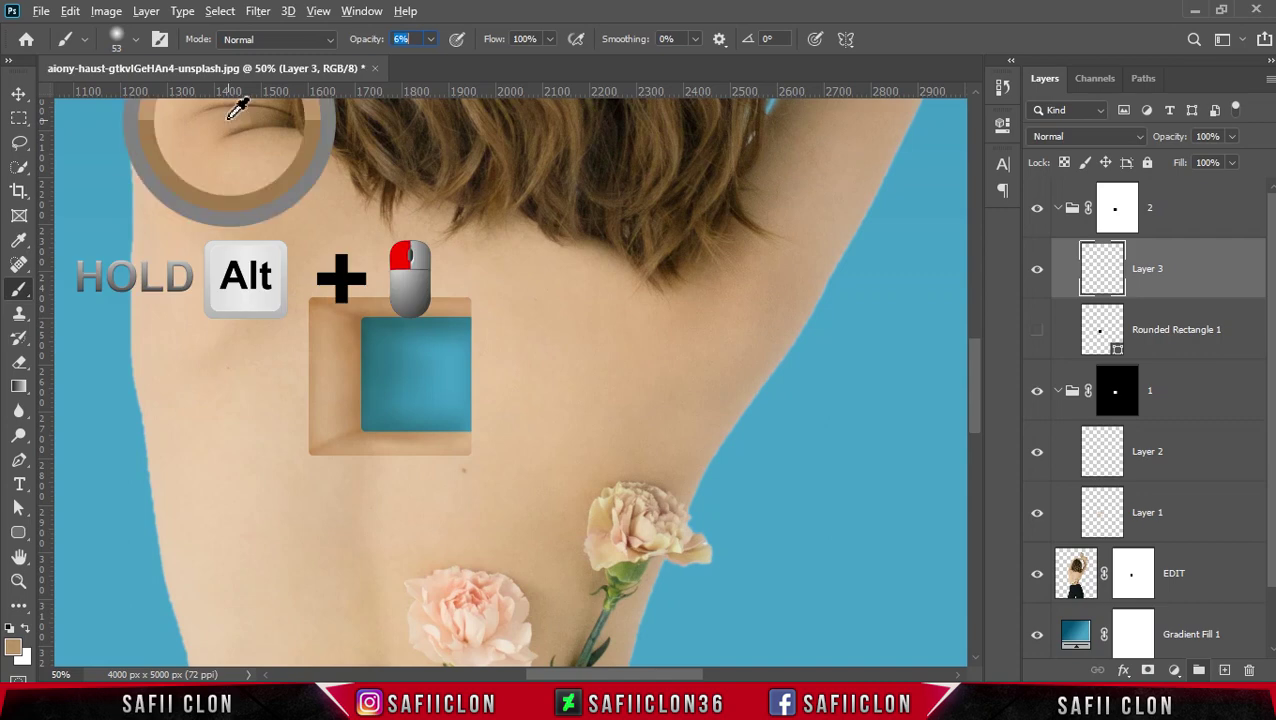
left_click(214, 121, "alt")
mouse_move(214, 121)
left_mouse_down()
mouse_move(199, 142)
mouse_move(293, 214)
mouse_move(228, 120)
left_mouse_up()
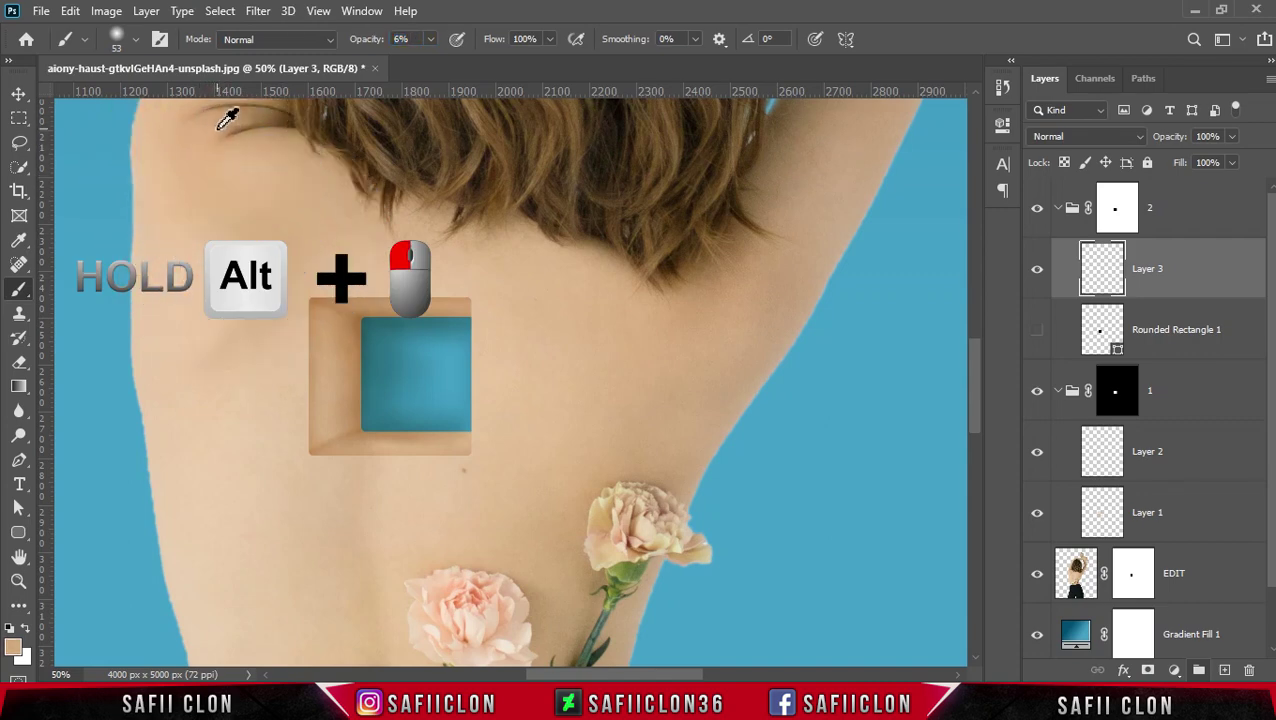
key("ctrl+plus")
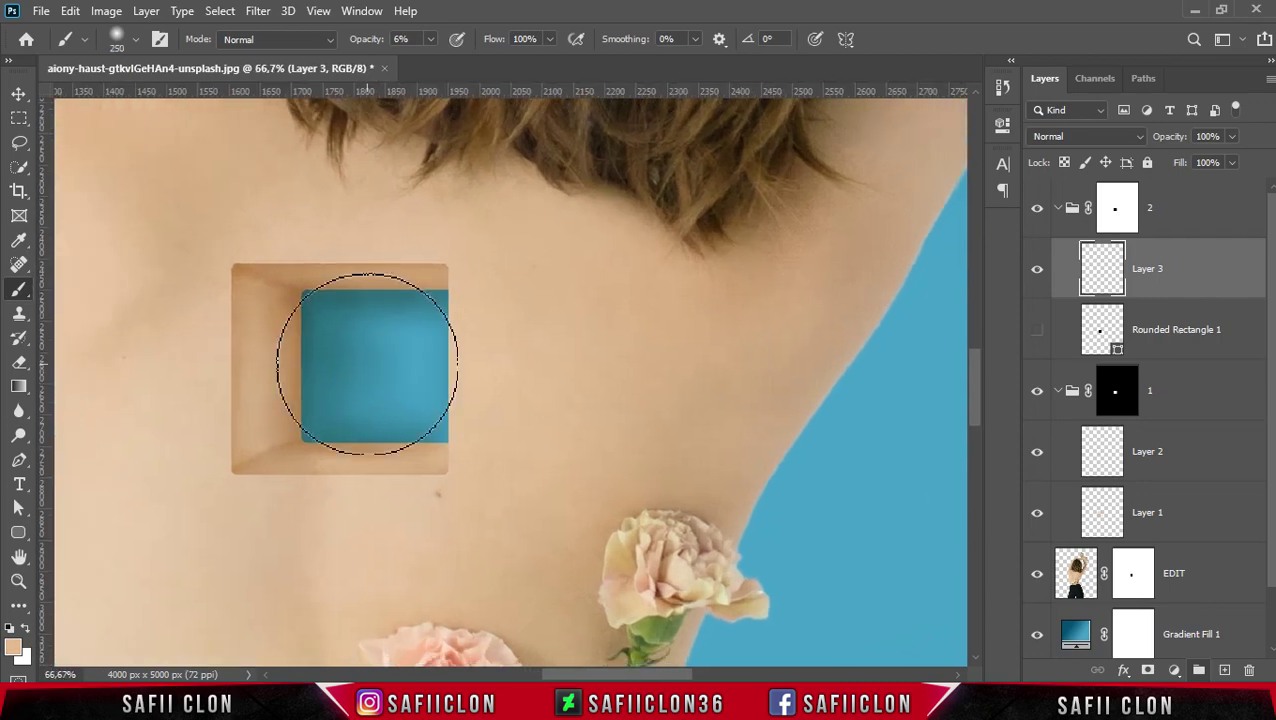
key("bracketleft")
key("bracketleft")
key("bracketleft")
key("bracketleft")
key("bracketleft")
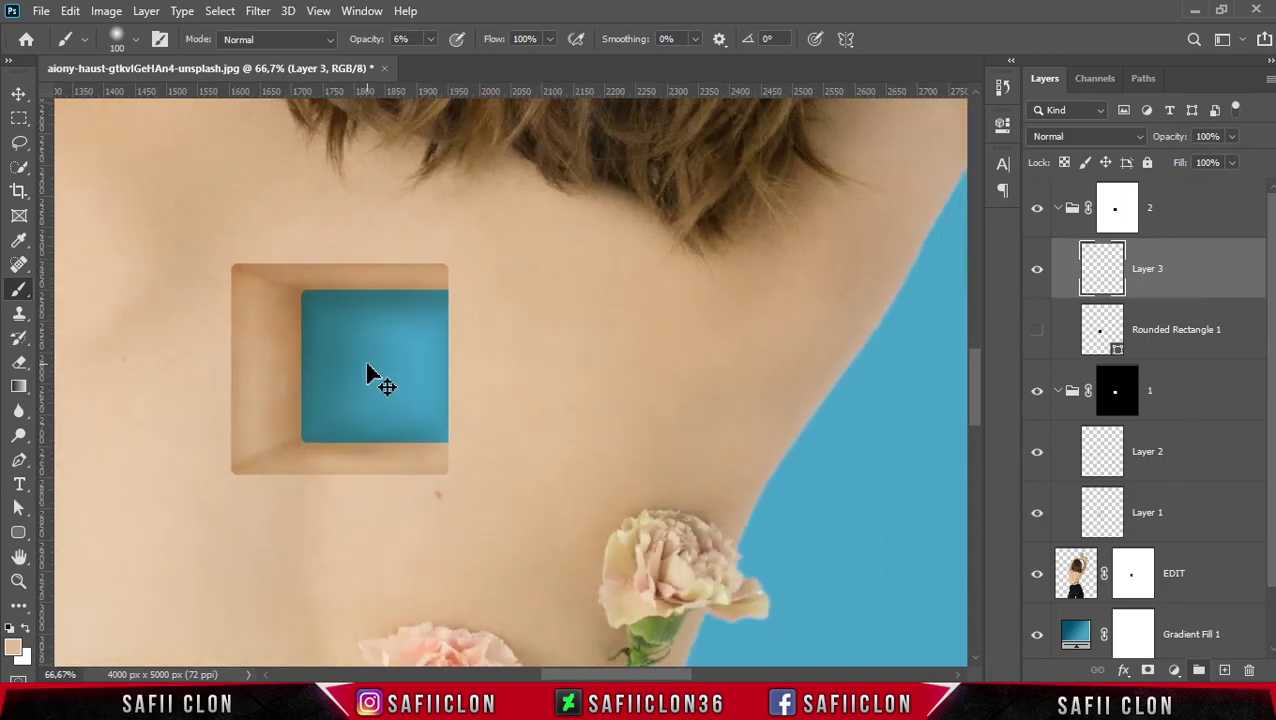
key("ctrl+minus")
key("ctrl+plus")
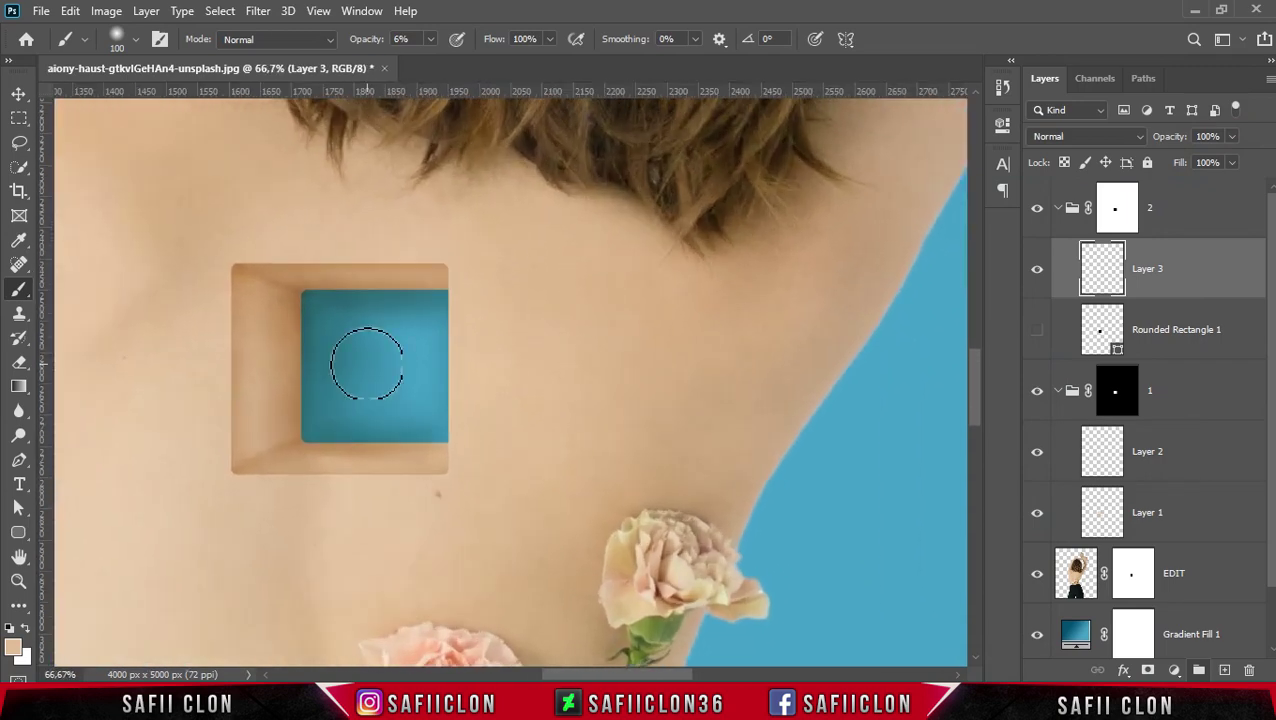
Step: Paint shading along the square hole's left outer edge with a 45 px brush and set Layer 3 to Multiply
mouse_move(672, 603)
left_mouse_down()
mouse_move(668, 648)
mouse_move(646, 677)
left_mouse_up()
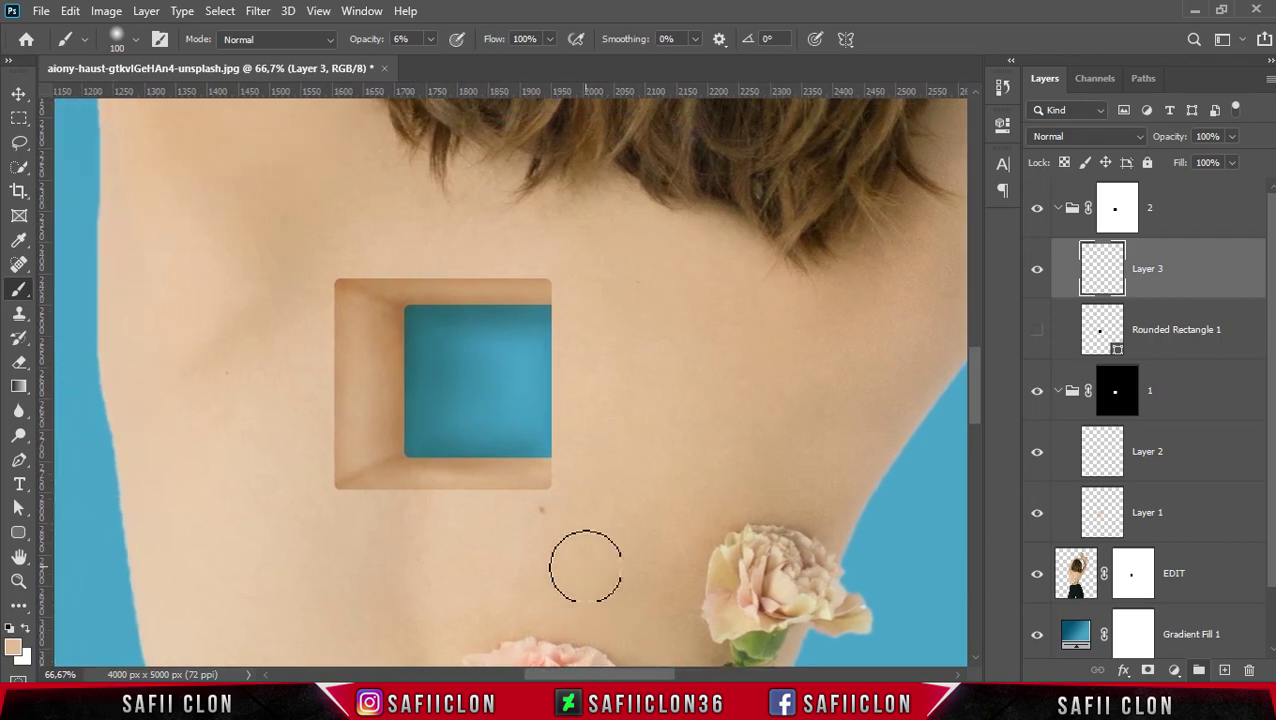
scroll(585, 566, "up", 1)
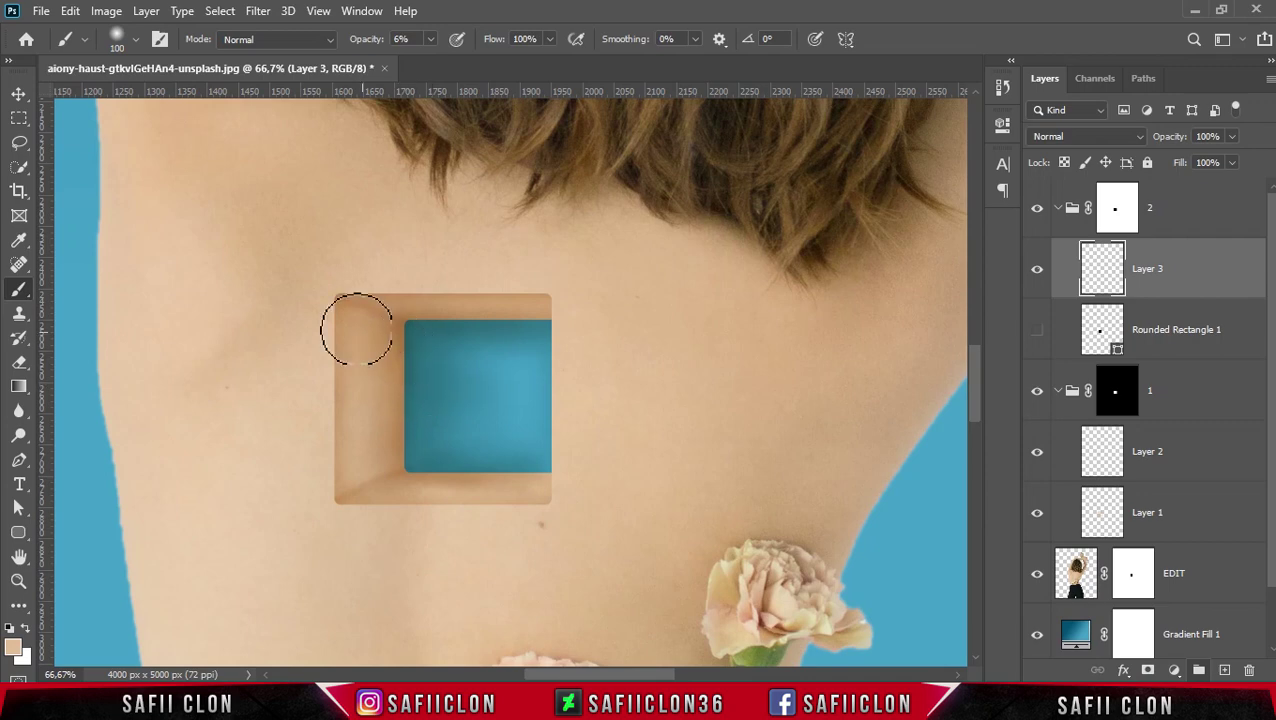
key("bracketleft")
key("bracketleft")
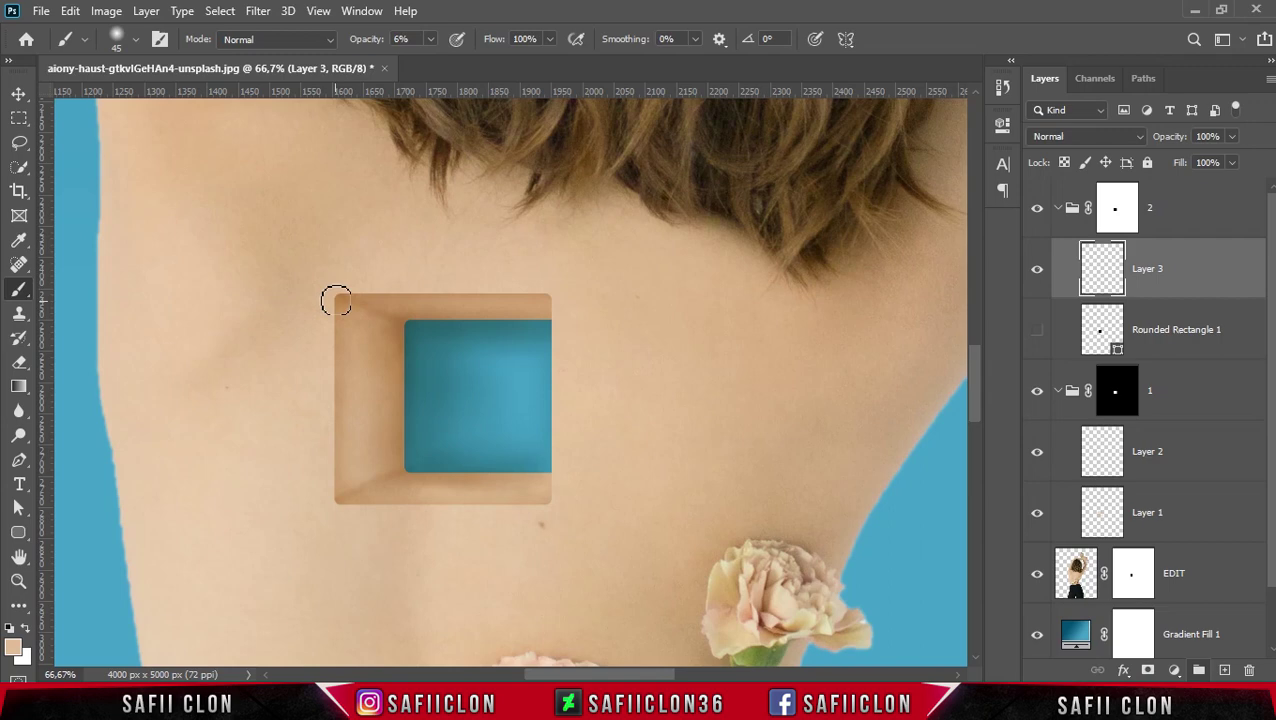
left_click_drag(333, 302, 336, 420)
left_click(1097, 140)
left_click(1044, 208)
Step: Continue the shading around the hole's left, lower and upper outer edges, refining it with a 30 px brush
mouse_move(335, 455)
left_mouse_down()
mouse_move(339, 493)
mouse_move(421, 498)
mouse_move(394, 475)
left_mouse_up()
key("ctrl+plus")
key("bracketleft")
mouse_move(249, 429)
left_mouse_down()
mouse_move(256, 524)
mouse_move(342, 561)
mouse_move(548, 562)
left_mouse_up()
mouse_move(451, 563)
left_mouse_down()
mouse_move(319, 561)
mouse_move(341, 564)
mouse_move(251, 275)
mouse_move(254, 334)
mouse_move(266, 258)
mouse_move(506, 261)
mouse_move(433, 259)
left_mouse_up()
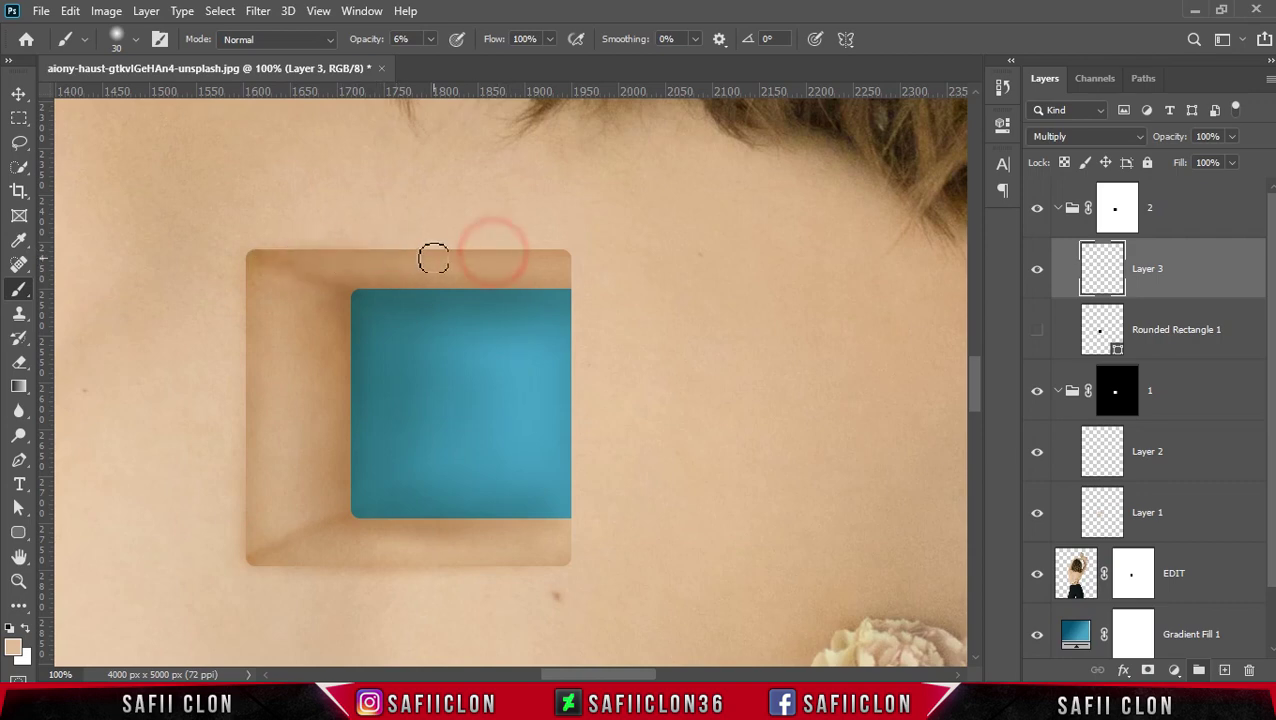
Step: Raise the brush opacity to 11% and paint broad soft shading on the skin around the hole with a 125 px brush
left_click(432, 40)
key("Return")
key("Return")
key("bracketright")
key("bracketright")
key("bracketright")
key("bracketright")
key("bracketright")
key("bracketright")
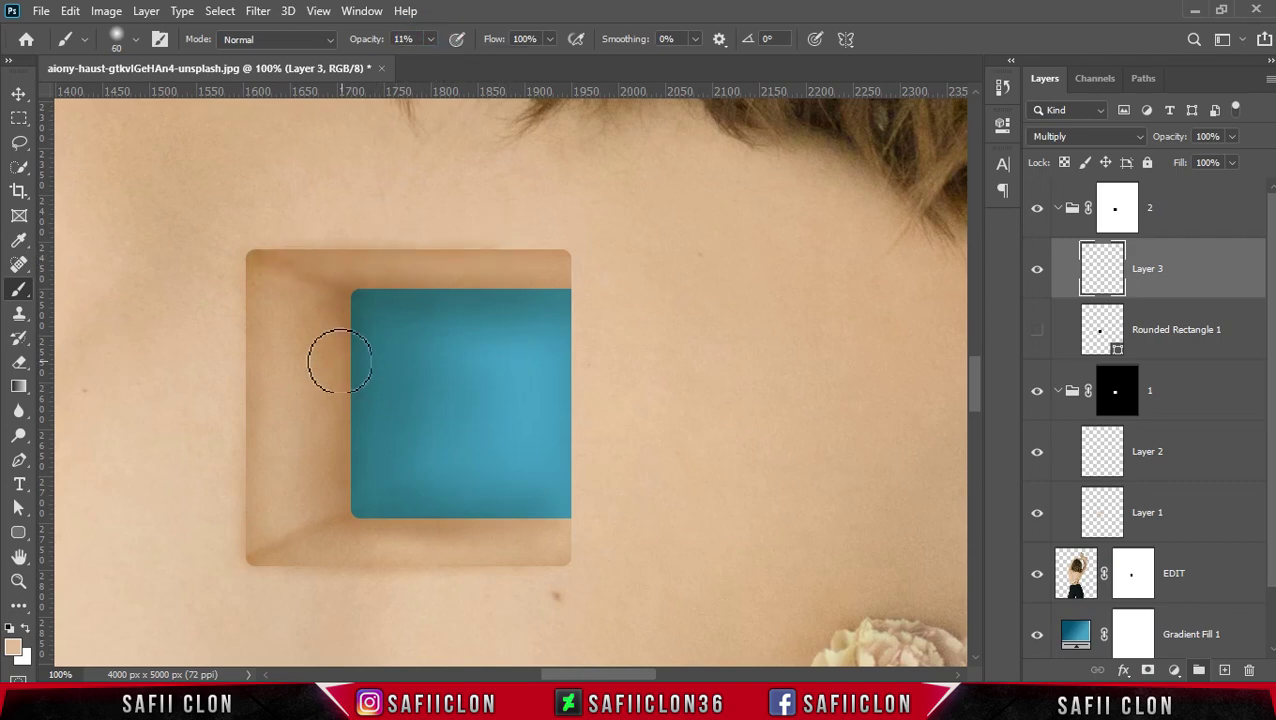
key("ctrl+minus")
key("bracketright")
key("bracketright")
key("bracketright")
key("bracketright")
left_click(333, 390)
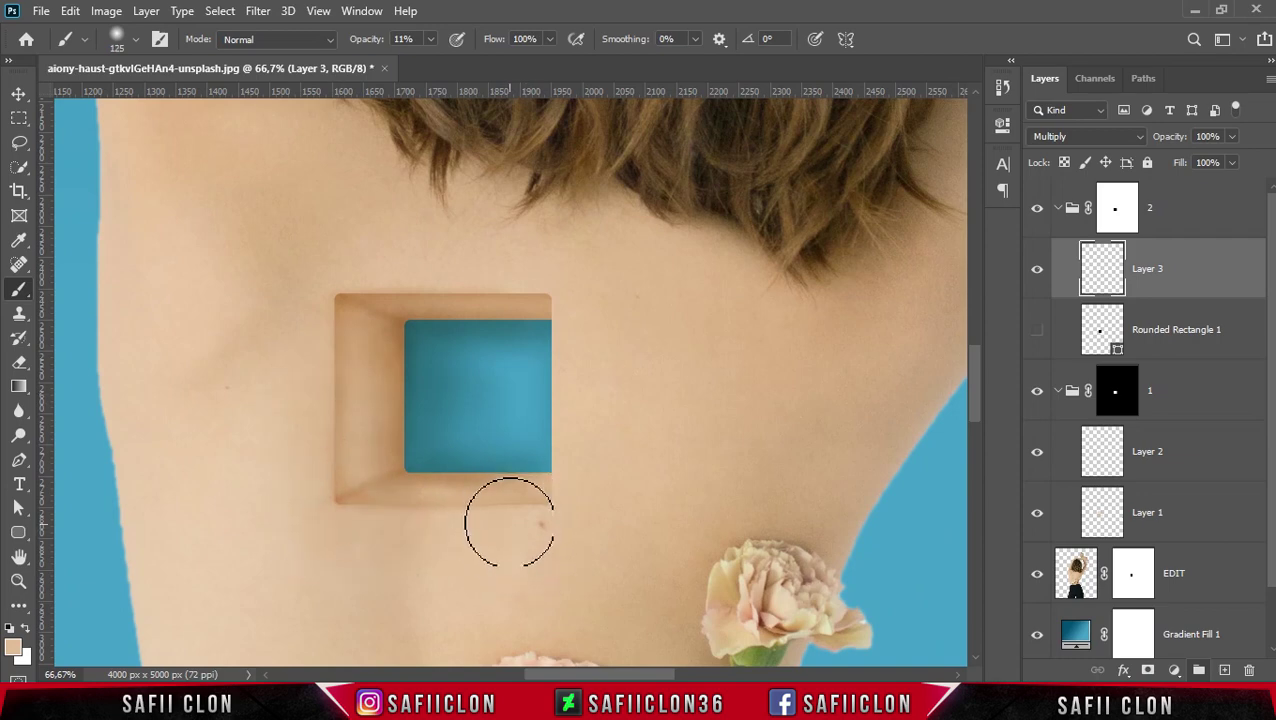
left_click(397, 305)
left_click_drag(397, 305, 497, 292)
left_click(310, 345)
left_click(253, 550)
Step: Deepen the shading along the hole's lower and left edges with smaller brushes and touch up its upper-left corner at 35 px
key("bracketleft")
key("bracketleft")
key("bracketleft")
mouse_move(544, 525)
left_mouse_down()
mouse_move(372, 556)
mouse_move(342, 496)
mouse_move(353, 390)
mouse_move(347, 425)
left_mouse_up()
key("bracketleft")
key("bracketleft")
key("bracketleft")
key("bracketleft")
key("bracketleft")
key("bracketleft")
key("bracketleft")
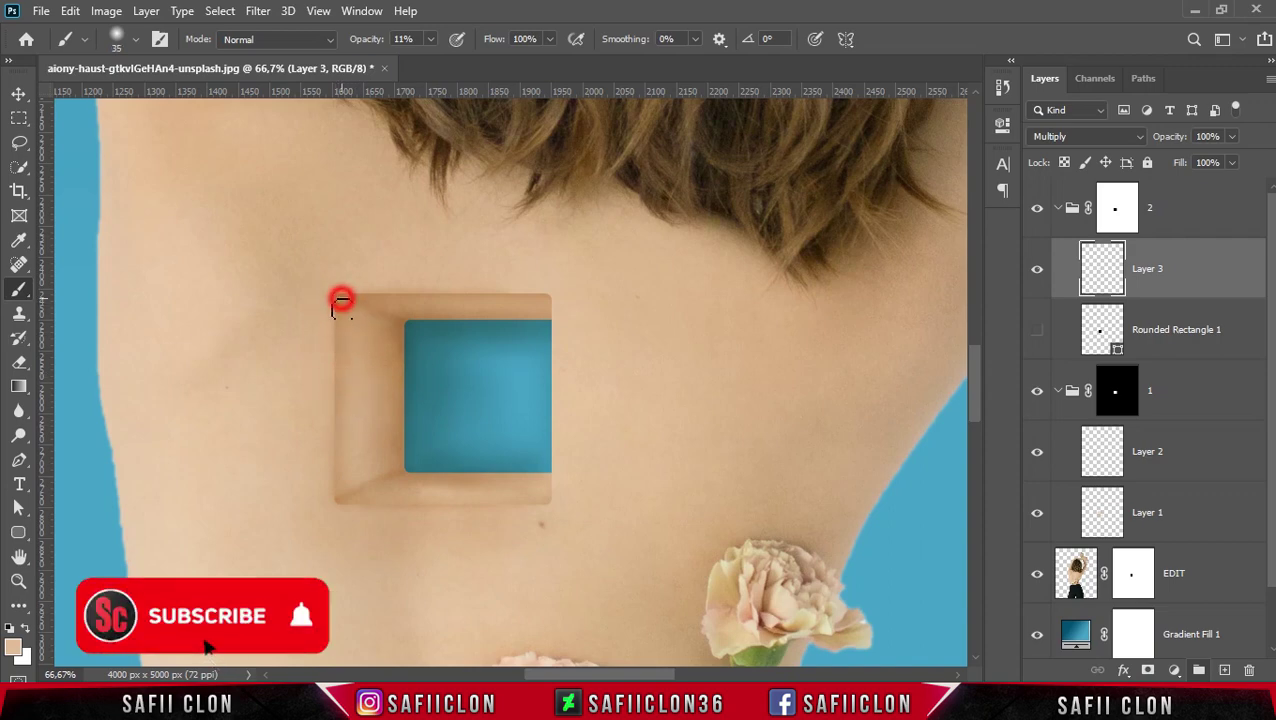
left_click_drag(340, 299, 353, 302)
Step: Shade around the hole's edges with a 90 px brush and compare the result with and without Layer 3
key("bracketright")
key("bracketright")
key("bracketright")
key("bracketright")
key("bracketright")
mouse_move(536, 304)
left_mouse_down()
mouse_move(409, 318)
mouse_move(404, 438)
left_mouse_up()
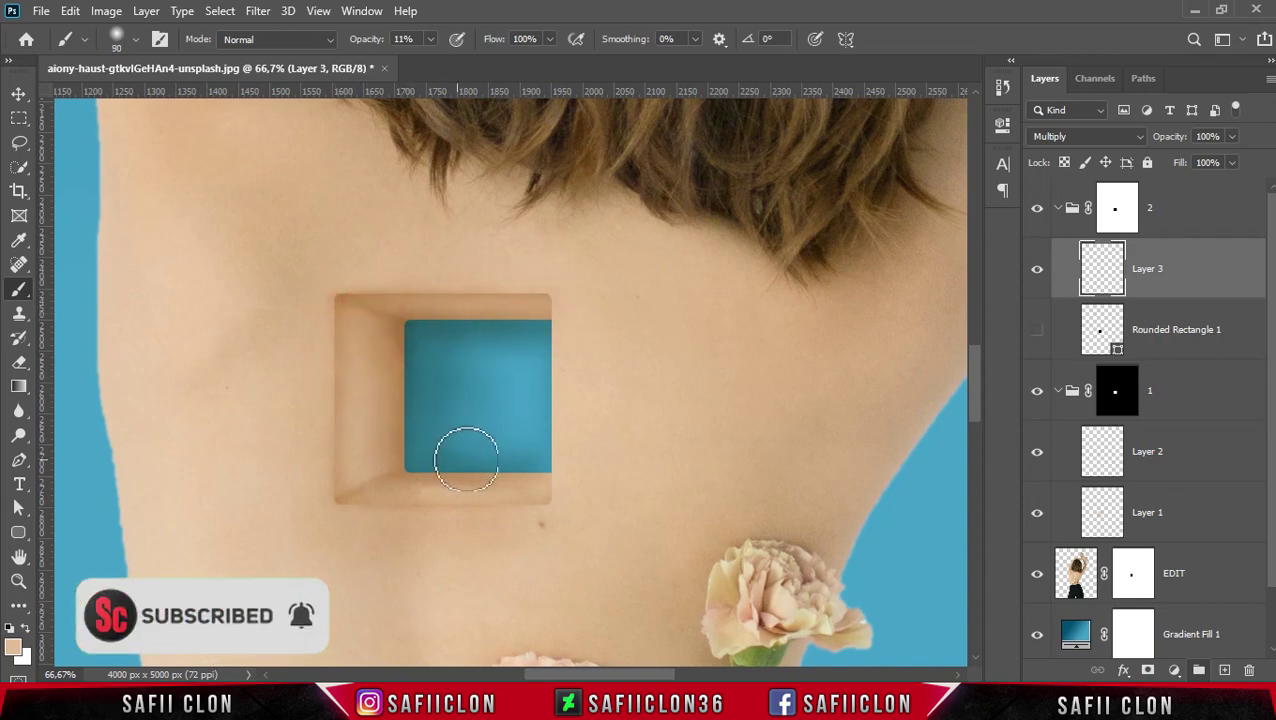
left_click(1038, 270)
left_click(1038, 270)
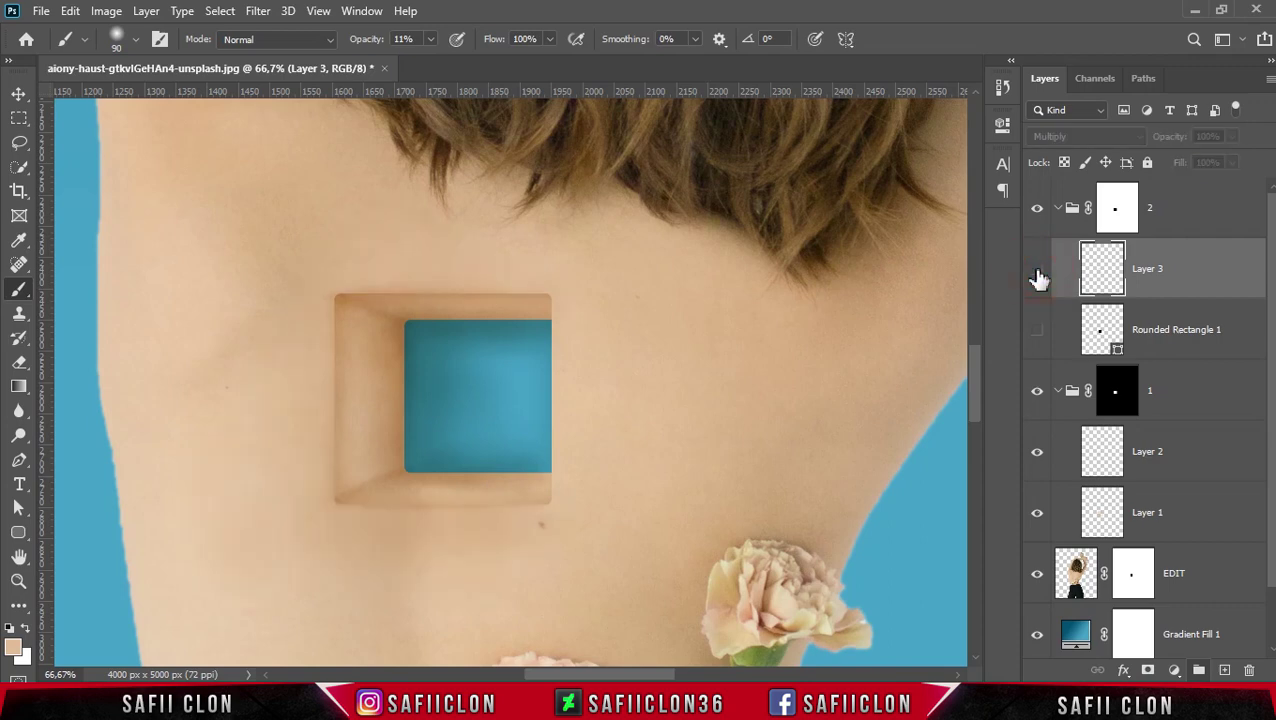
left_click(1038, 272)
left_click(1038, 272)
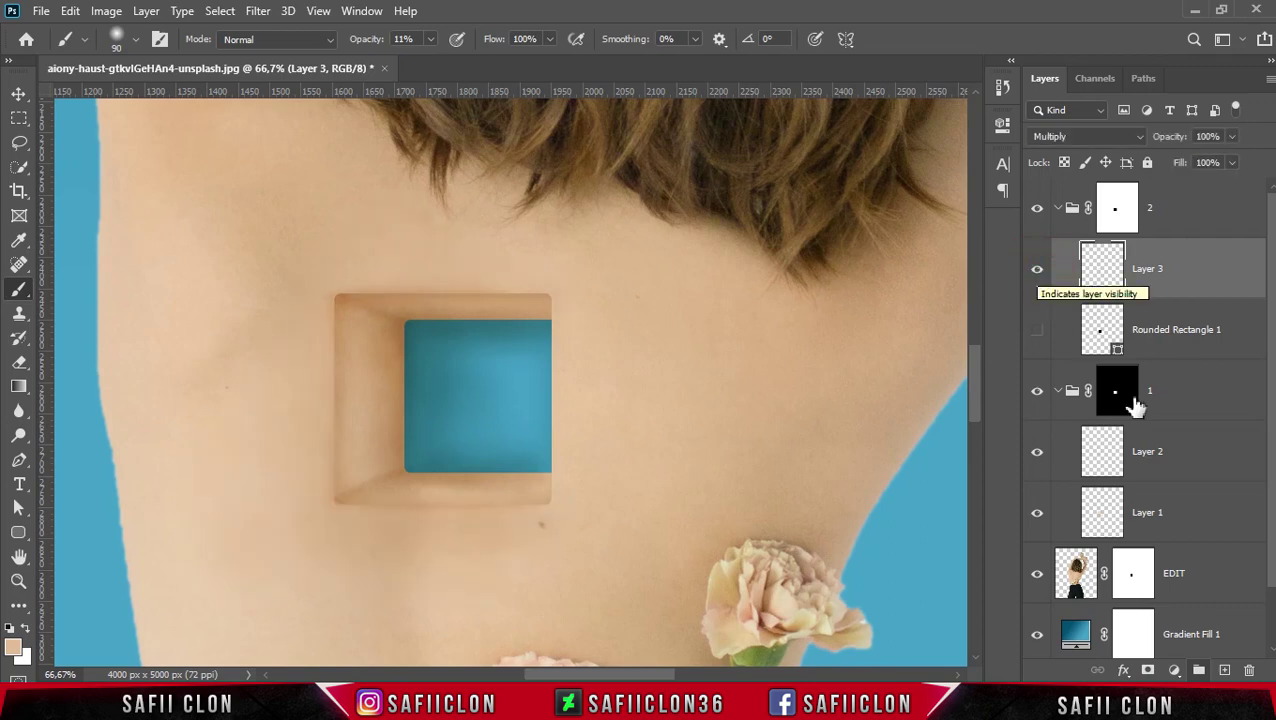
Step: Add a new layer above Layer 3 and set up the Soft Round brush at 89 px and 10% opacity
left_click(1225, 671)
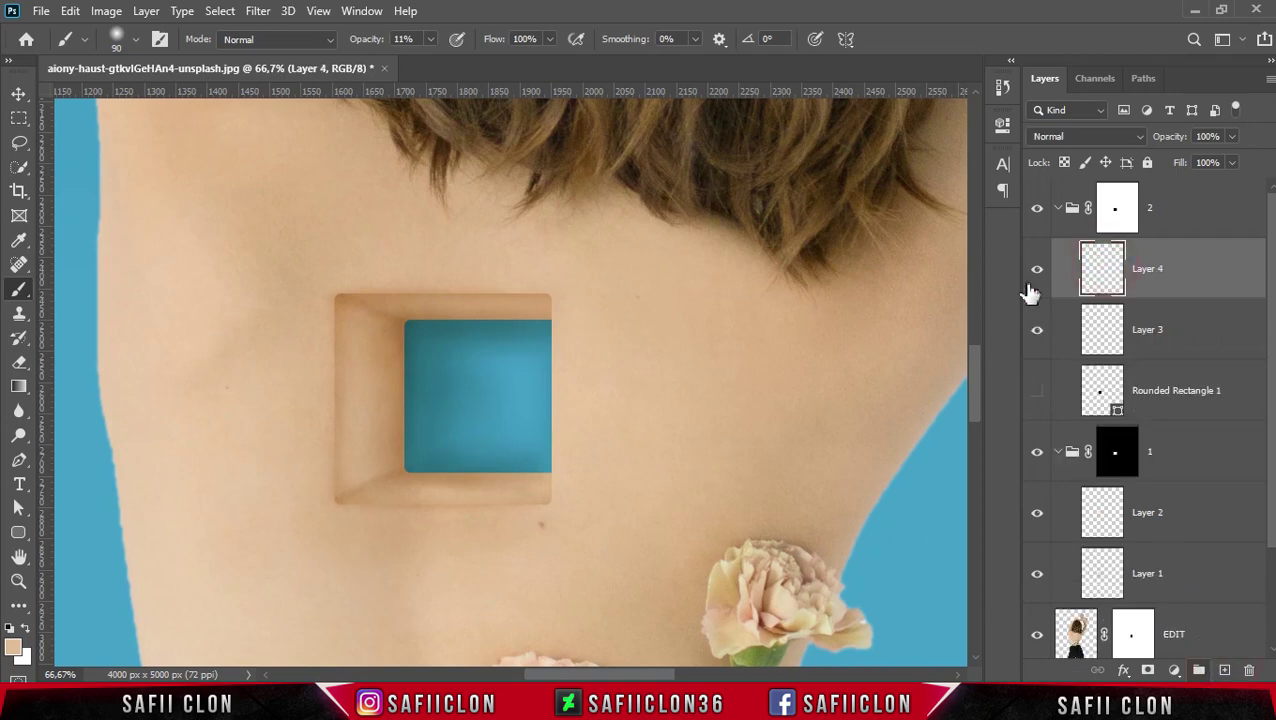
right_click(26, 290)
left_click(68, 290)
left_click(138, 40)
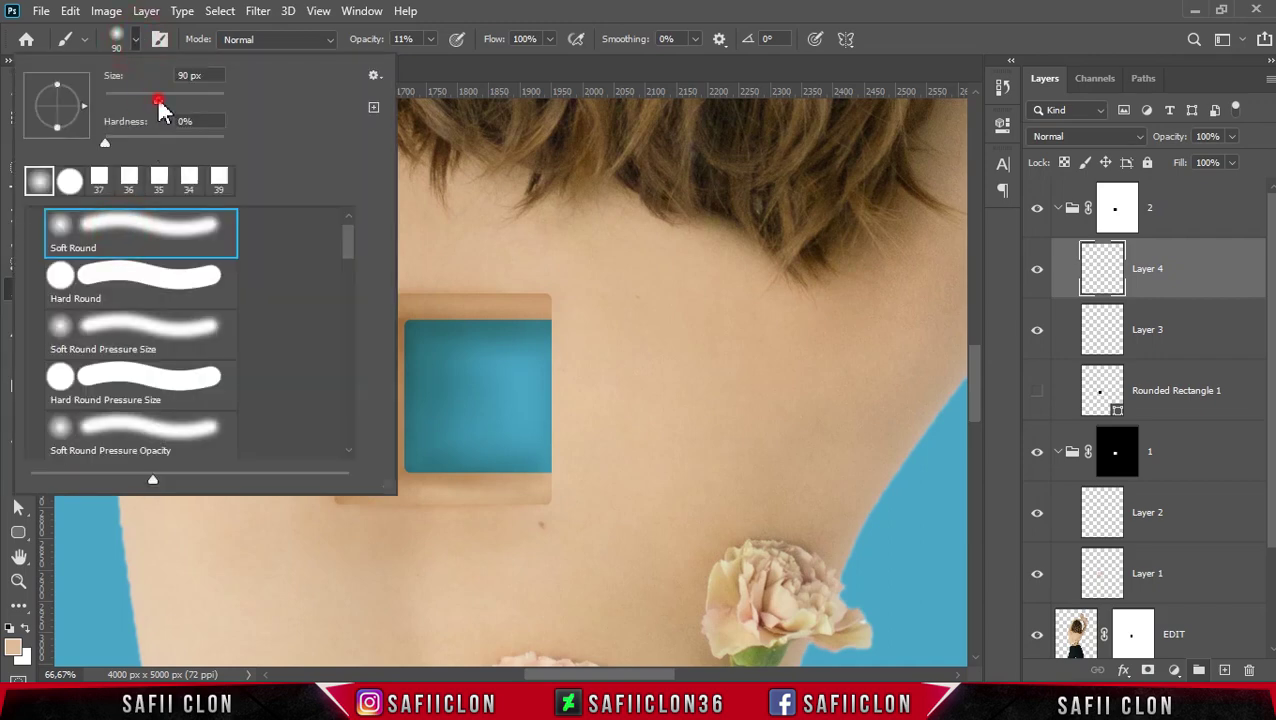
left_click(136, 38)
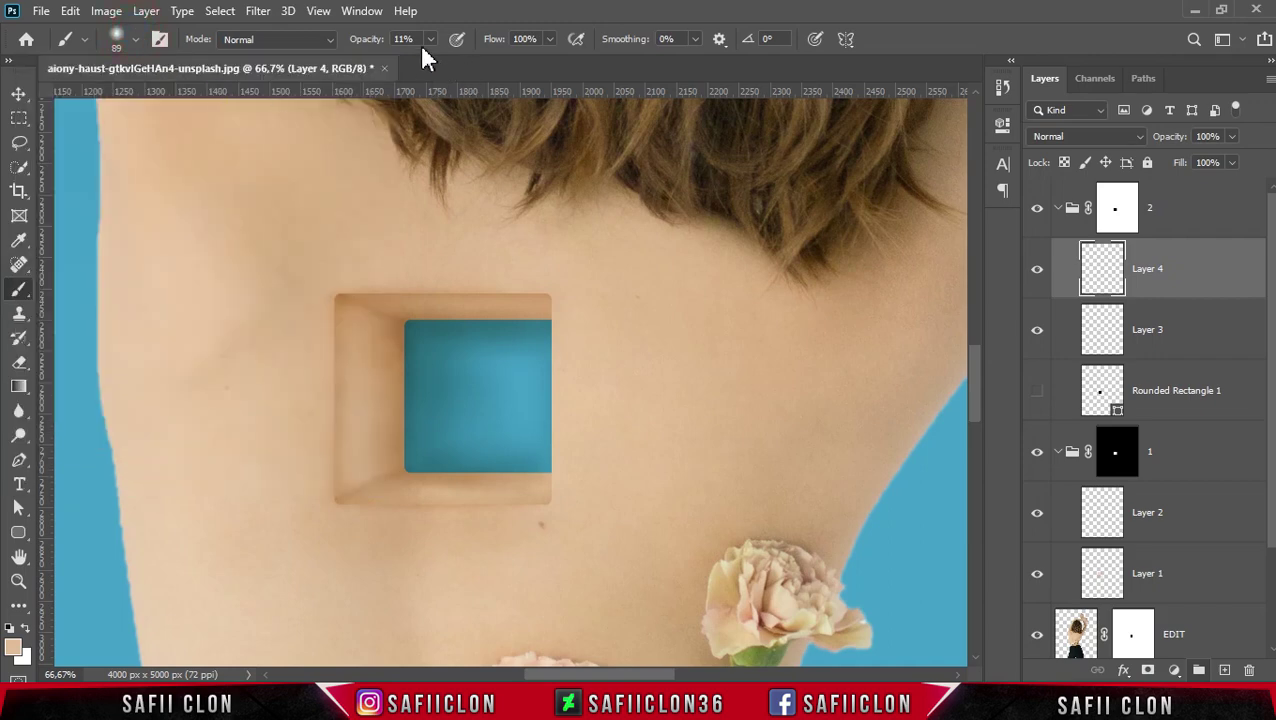
left_click(430, 40)
left_click(430, 58)
Step: Paint a sampled light skin tone along the hole's right edge with a 50 px brush and set Layer 4 to Screen
key("alt")
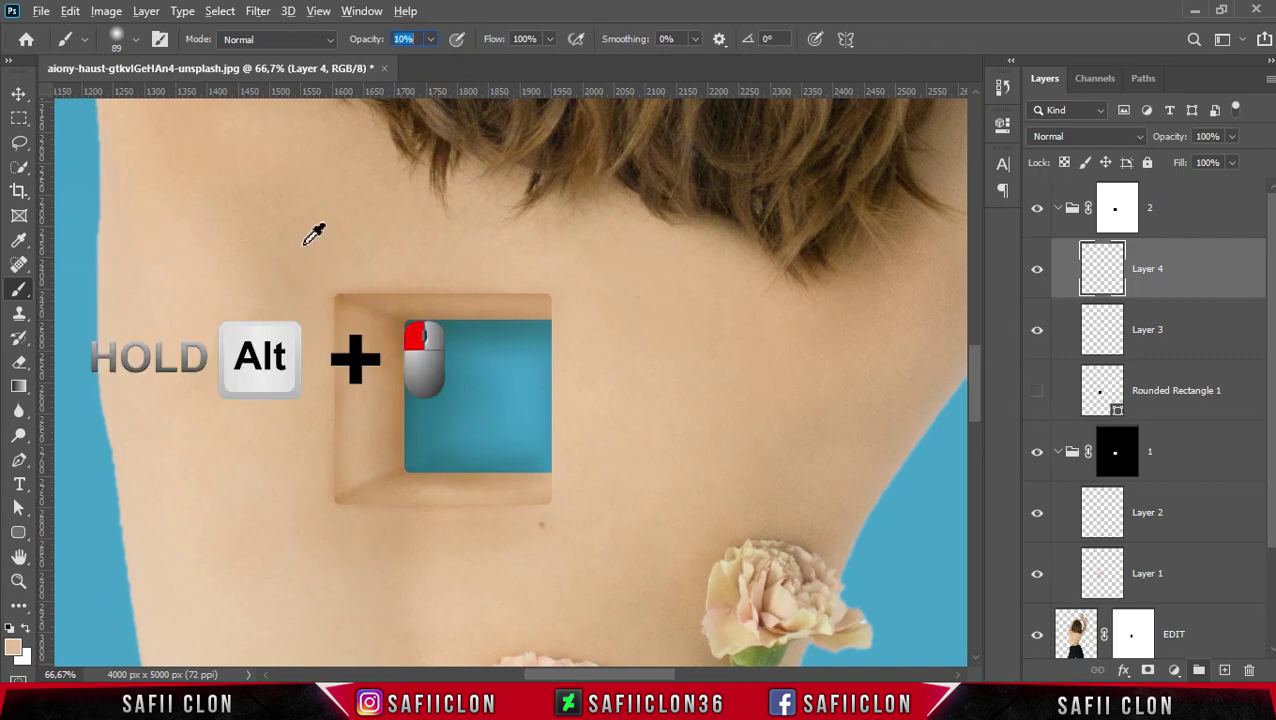
left_click(233, 249, "alt")
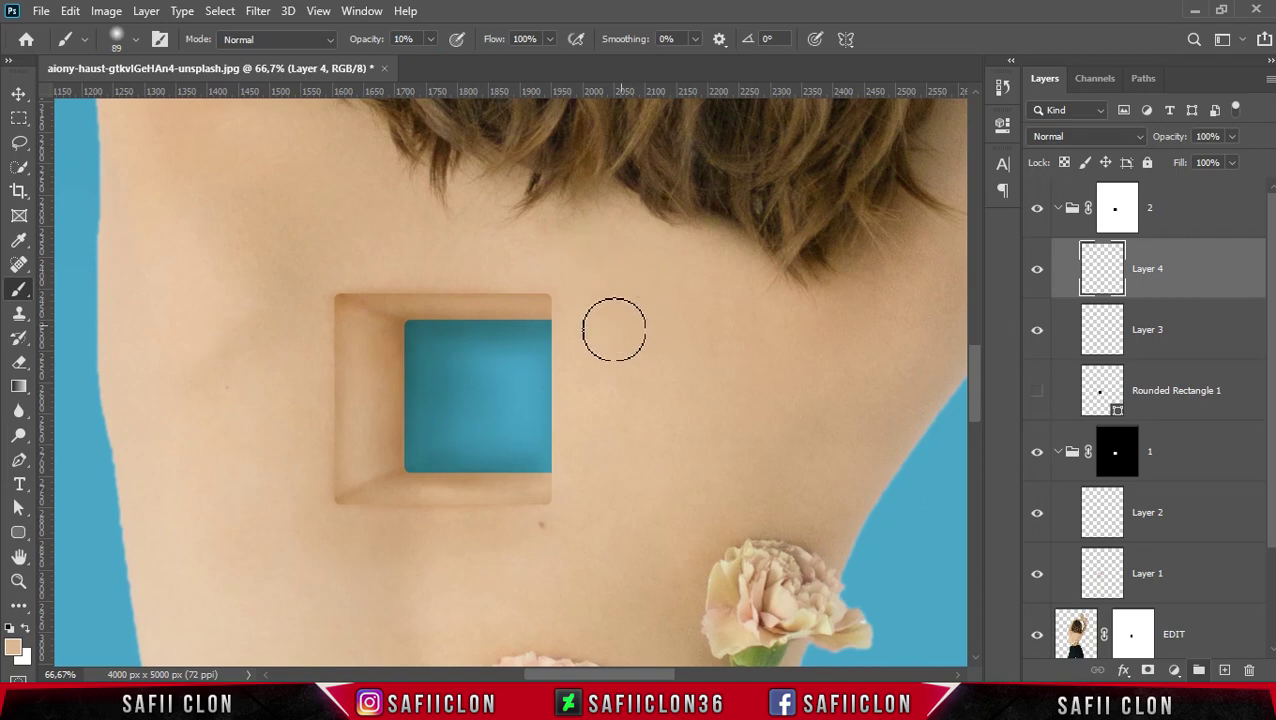
key("bracketleft")
key("bracketleft")
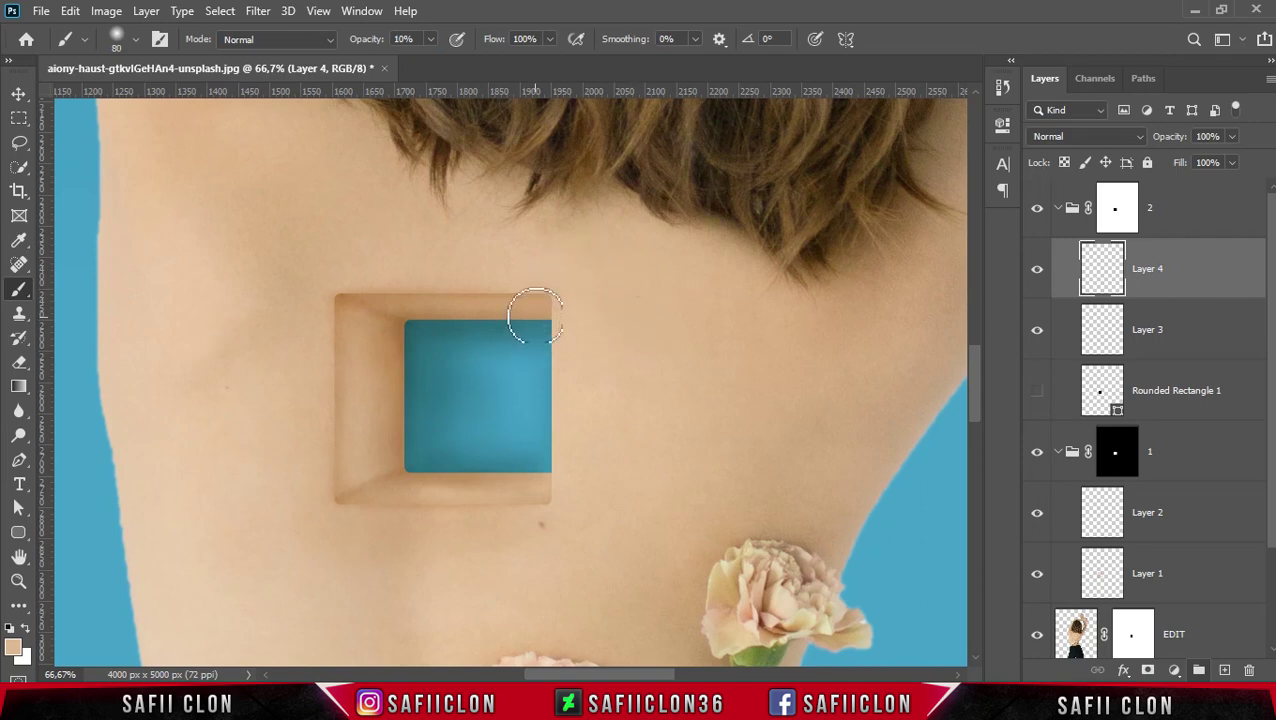
key("bracketleft")
left_click_drag(545, 300, 557, 525)
left_click(1077, 137)
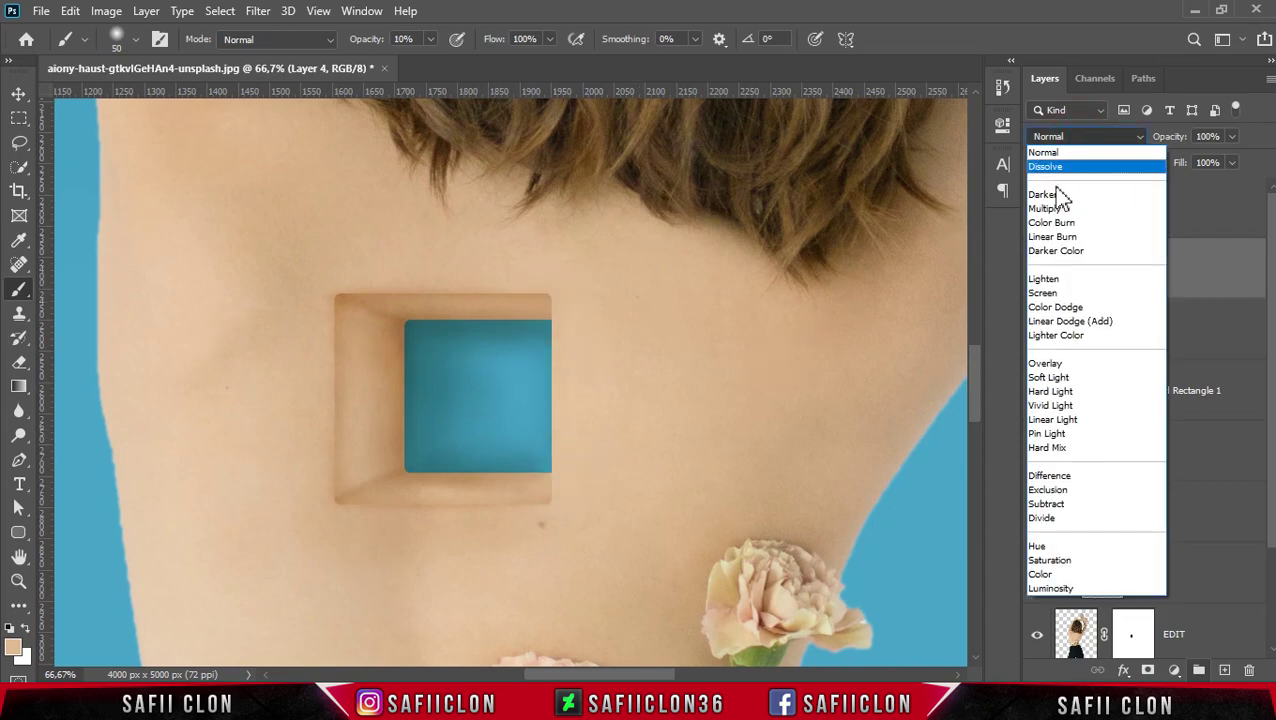
left_click(1048, 290)
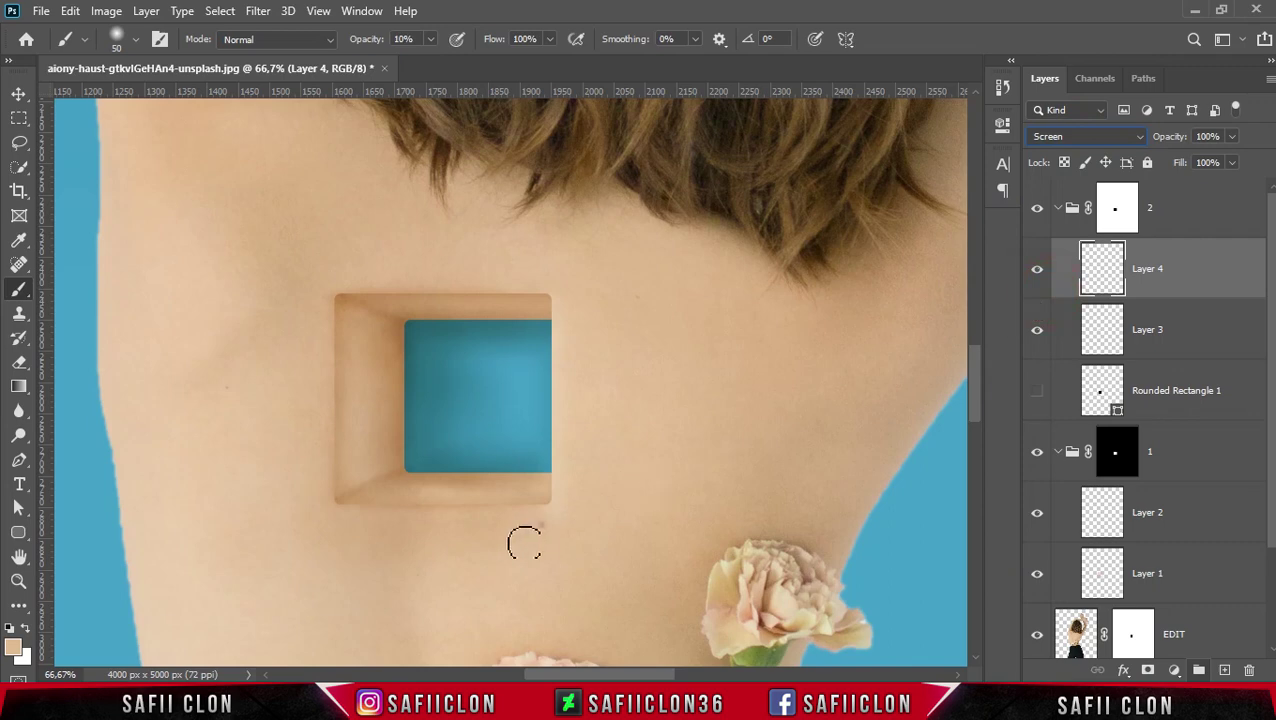
Step: Build up the highlight along the hole's right edge and right-hand corners on Layer 4 with brushes up to 90 px
left_click_drag(547, 493, 507, 504)
mouse_move(545, 302)
left_mouse_down()
mouse_move(533, 302)
mouse_move(544, 297)
mouse_move(551, 487)
left_mouse_up()
key("bracketleft")
key("bracketleft")
left_click(543, 296)
key("bracketright")
key("bracketright")
key("bracketright")
left_click(531, 299)
left_click_drag(554, 307, 558, 434)
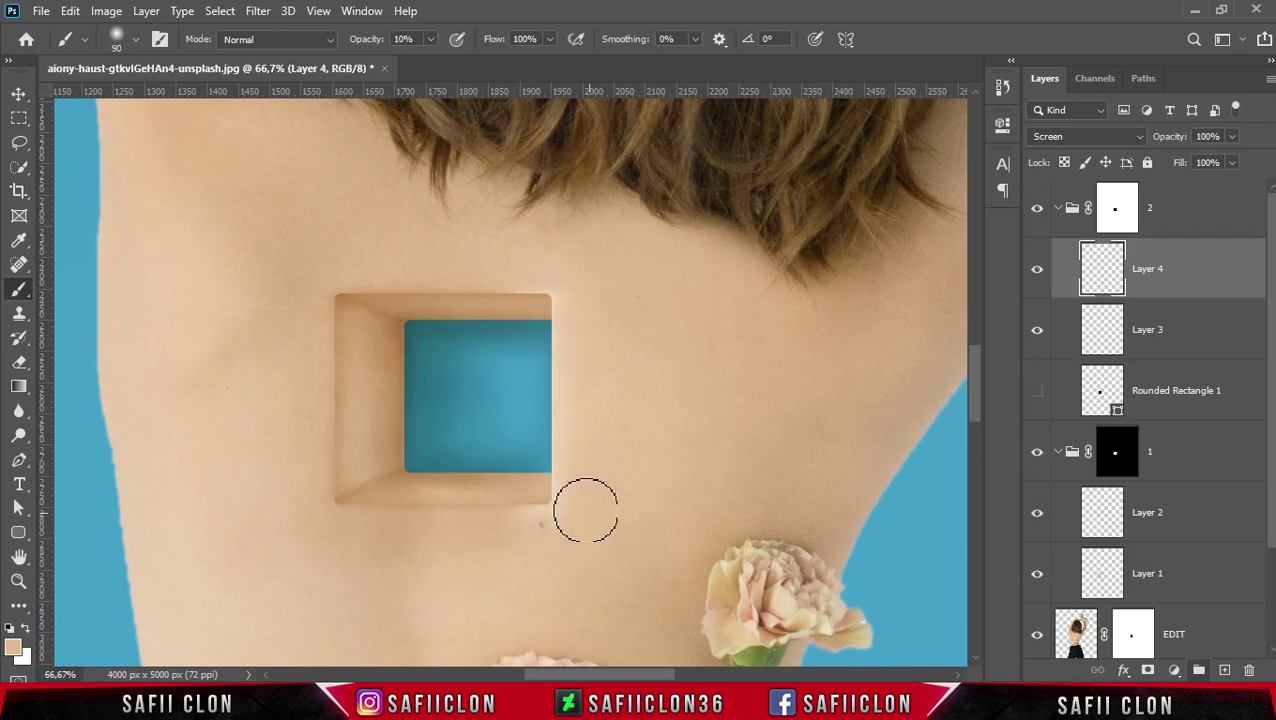
left_click(531, 446)
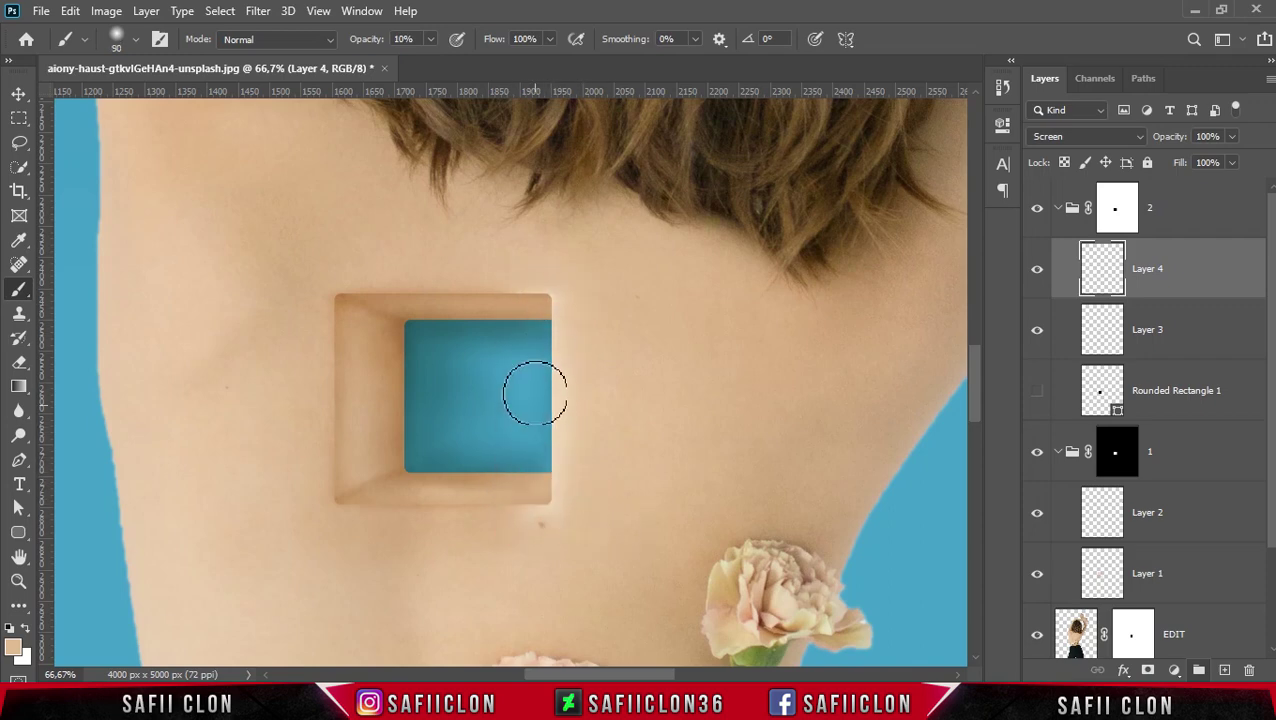
left_click_drag(524, 308, 496, 313)
Step: Spread a broad soft highlight over the skin to the right of the hole with progressively larger brushes
key("bracketright")
mouse_move(578, 308)
left_mouse_down()
mouse_move(571, 525)
mouse_move(560, 546)
mouse_move(524, 552)
left_mouse_up()
key("bracketright")
key("bracketright")
key("bracketright")
key("bracketright")
mouse_move(604, 302)
left_mouse_down()
mouse_move(711, 397)
mouse_move(645, 510)
left_mouse_up()
Step: Refine the highlight on the hole's right edge with brushes down to 30 px and compare it with and without Layer 4
key("bracketleft")
key("bracketleft")
key("bracketleft")
key("bracketleft")
key("bracketleft")
key("bracketleft")
key("bracketleft")
key("bracketleft")
key("bracketleft")
left_click_drag(540, 437, 540, 455)
key("bracketleft")
key("bracketleft")
left_click(543, 348)
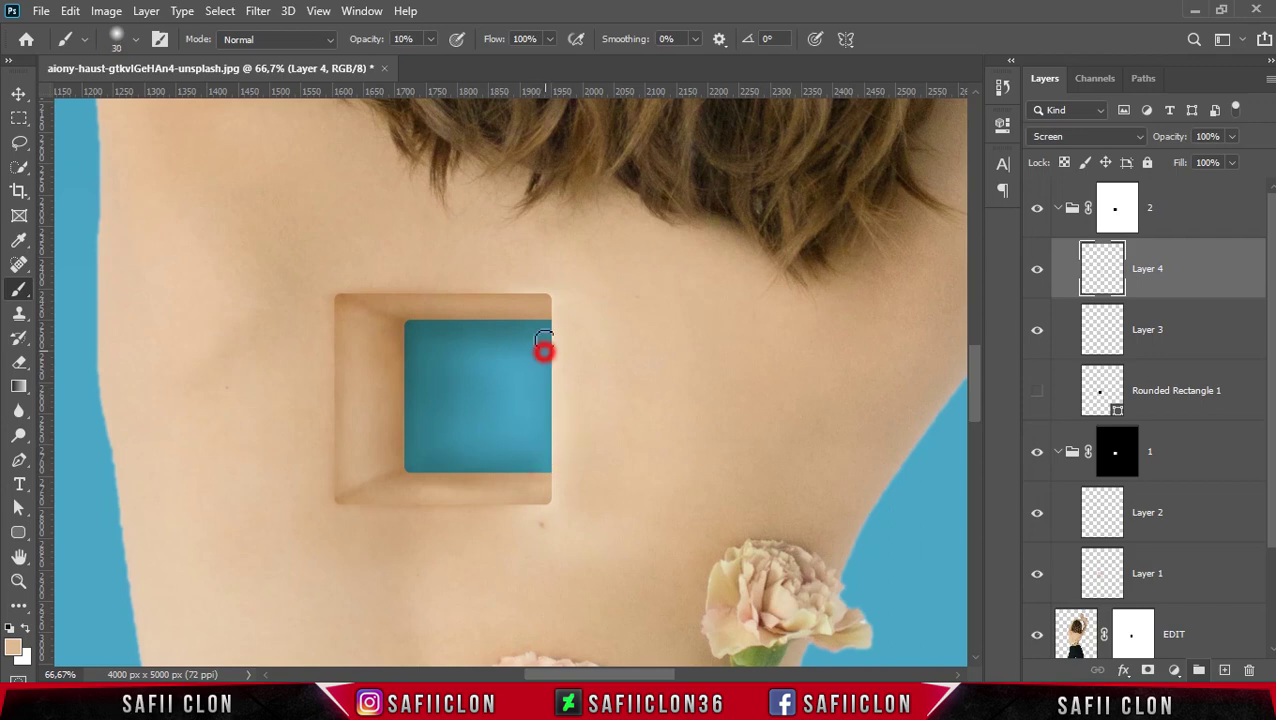
left_click(1036, 278)
left_click(1036, 279)
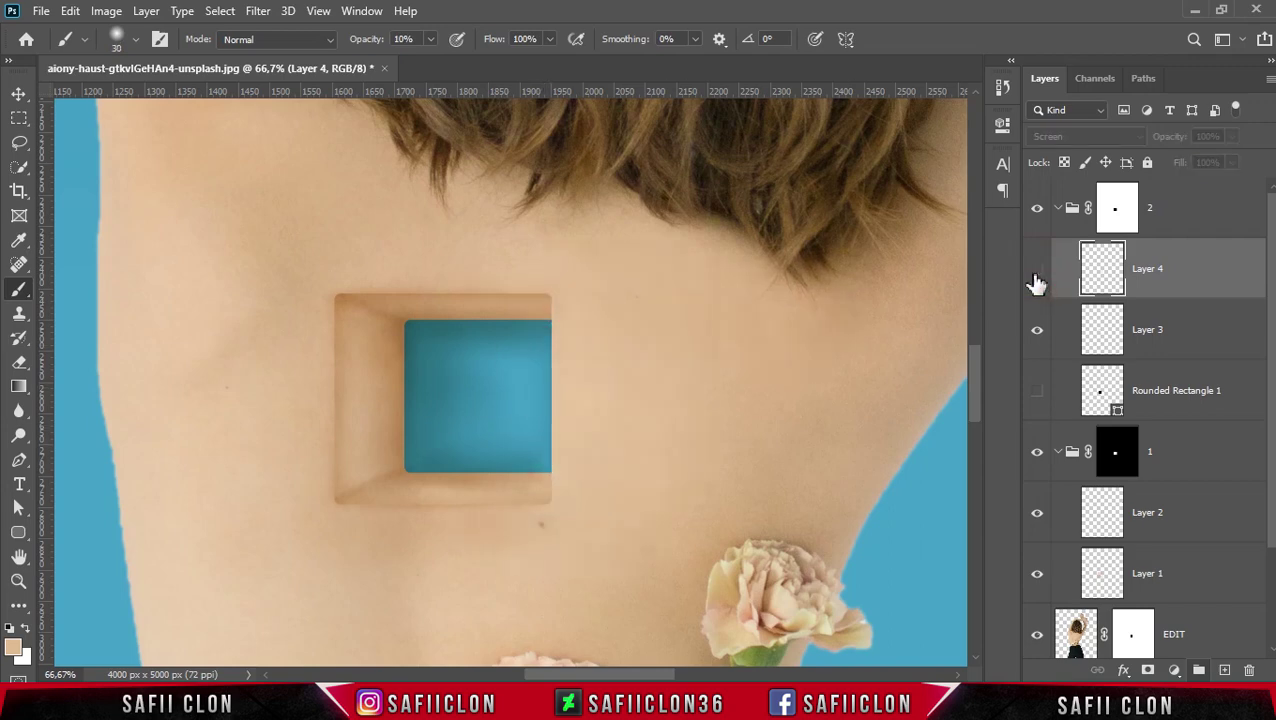
left_click(1036, 279)
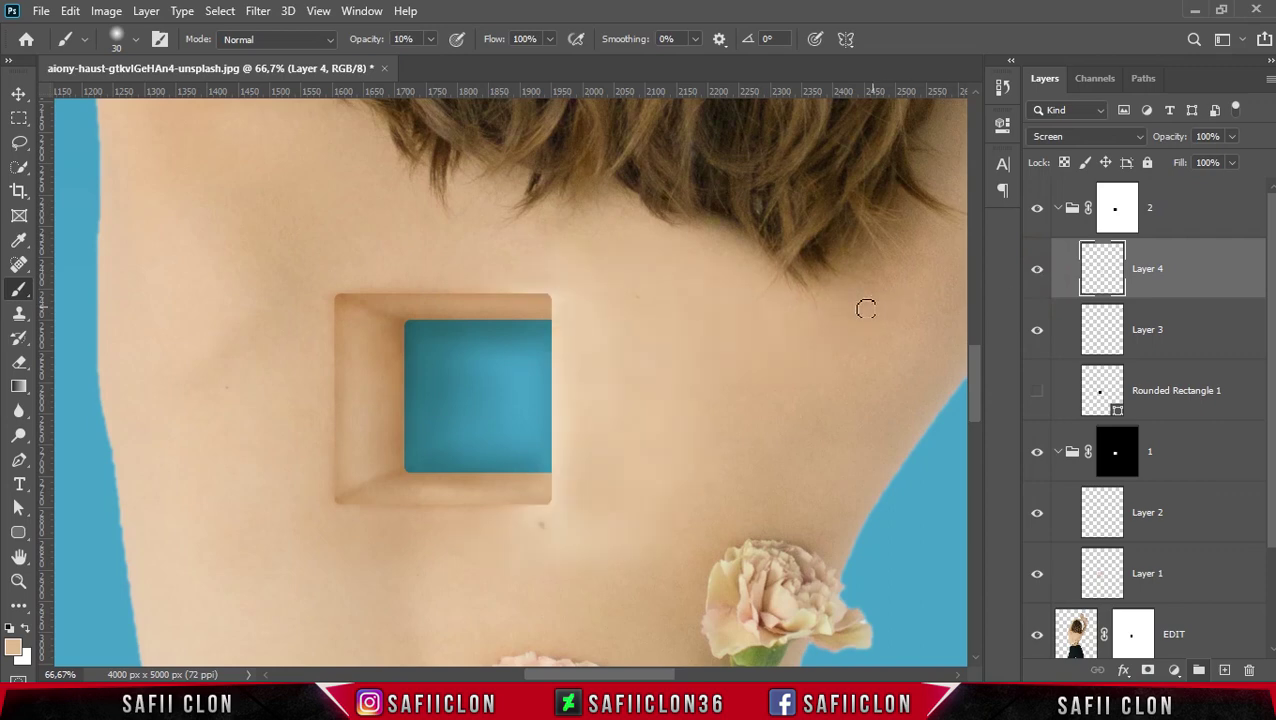
Step: Add a new layer above Layer 2 in group 1, lighten the hole's inner lower-right corner at 60 px, and set it to Screen
left_click(1210, 518)
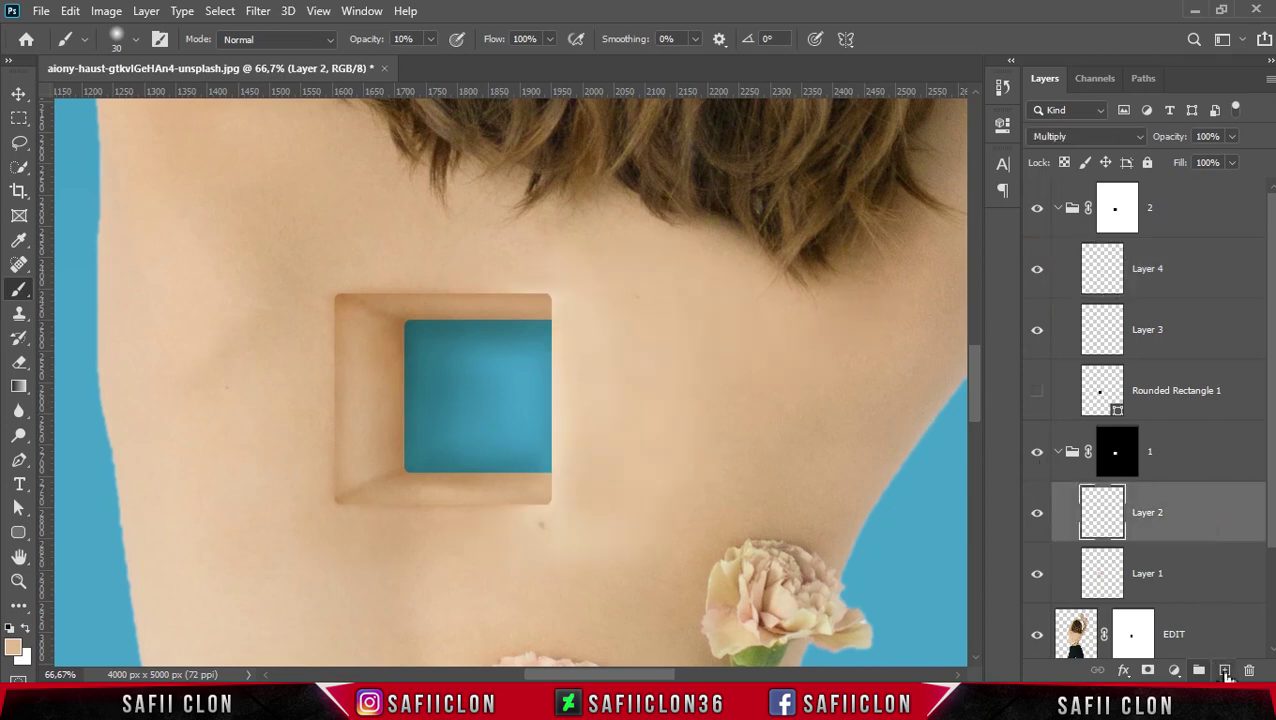
left_click(1226, 673)
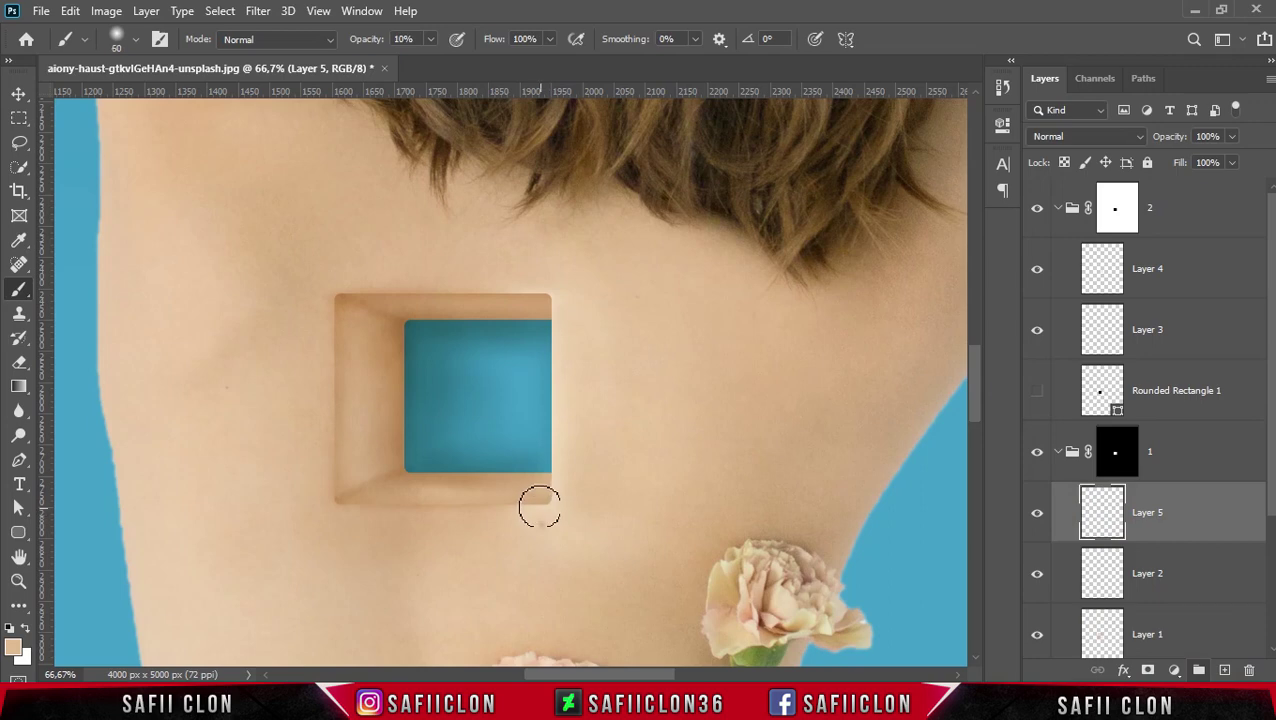
mouse_move(540, 502)
left_mouse_down()
mouse_move(580, 504)
mouse_move(570, 512)
left_mouse_up()
left_click(1070, 137)
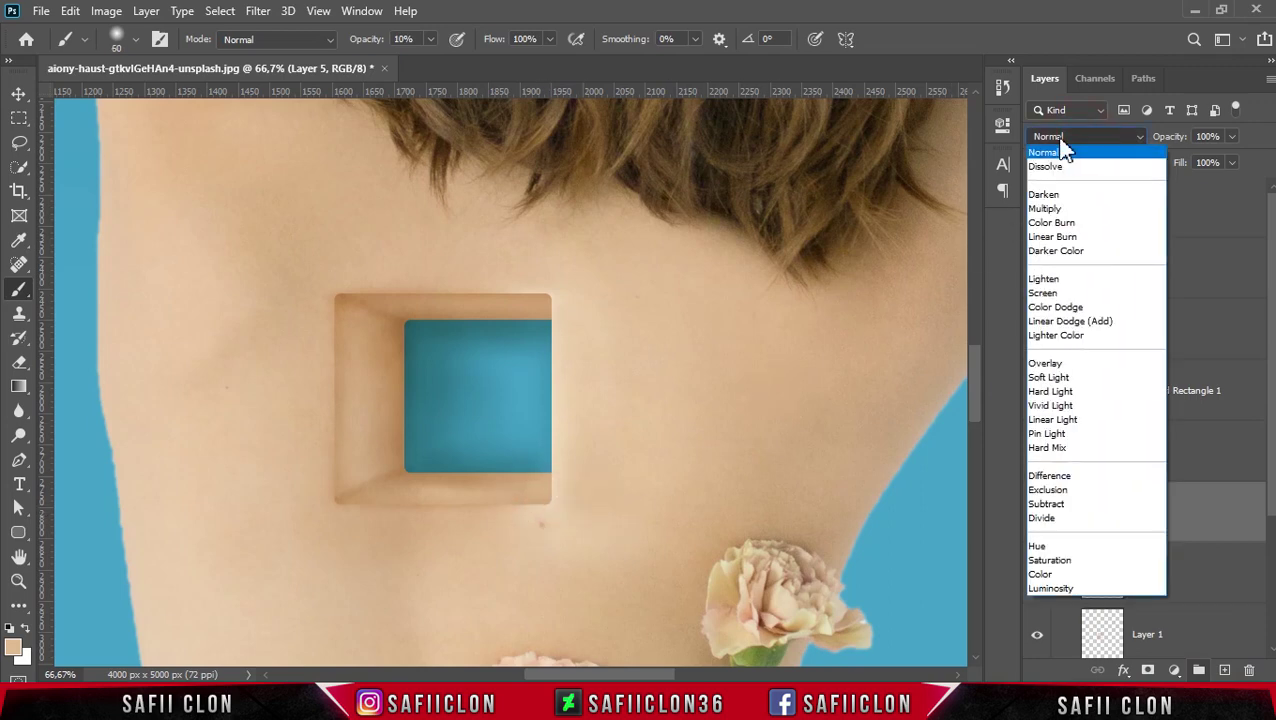
left_click(1040, 293)
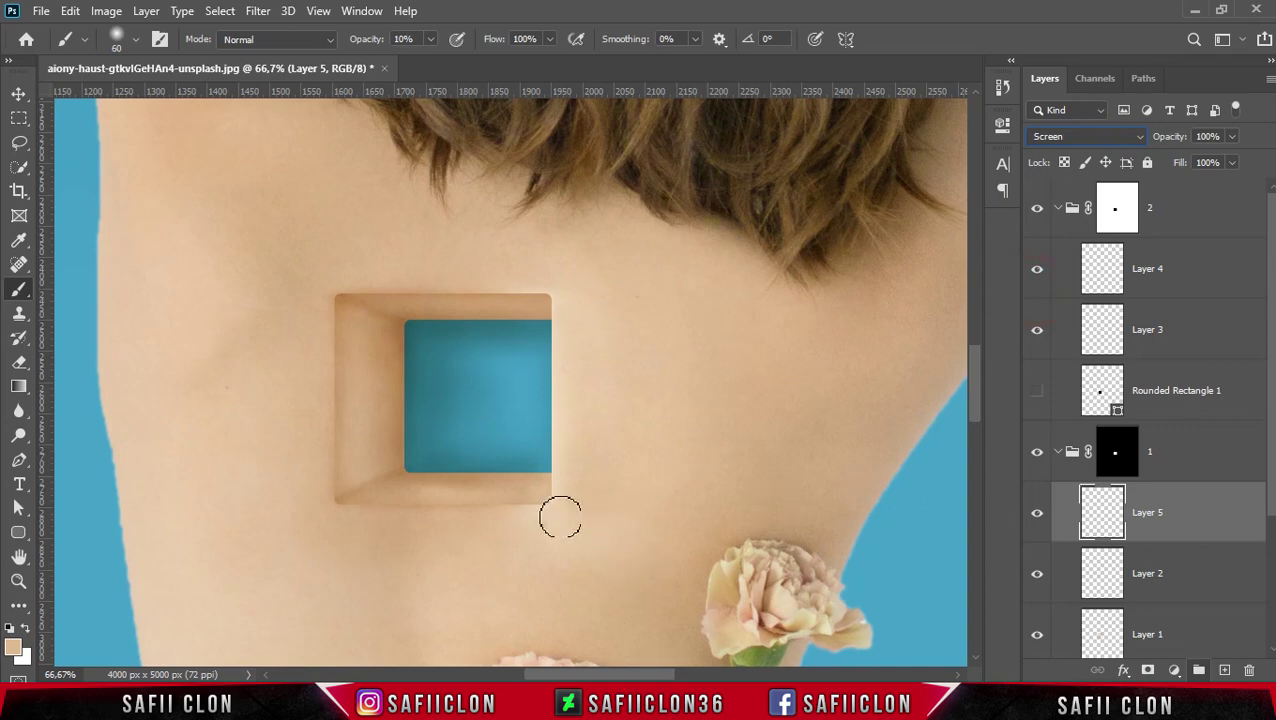
Step: Lighten the right ends of the hole's inner upper and lower walls with brushes up to 90 px and compare with and without Layer 5
key("bracketright")
key("bracketright")
mouse_move(537, 312)
left_mouse_down()
mouse_move(572, 342)
mouse_move(528, 293)
mouse_move(618, 347)
left_mouse_up()
left_click_drag(504, 325, 593, 329)
left_click_drag(510, 284, 641, 299)
left_click_drag(507, 325, 587, 379)
key("bracketright")
mouse_move(497, 478)
left_mouse_down()
mouse_move(603, 457)
mouse_move(724, 471)
left_mouse_up()
left_click_drag(513, 504, 660, 487)
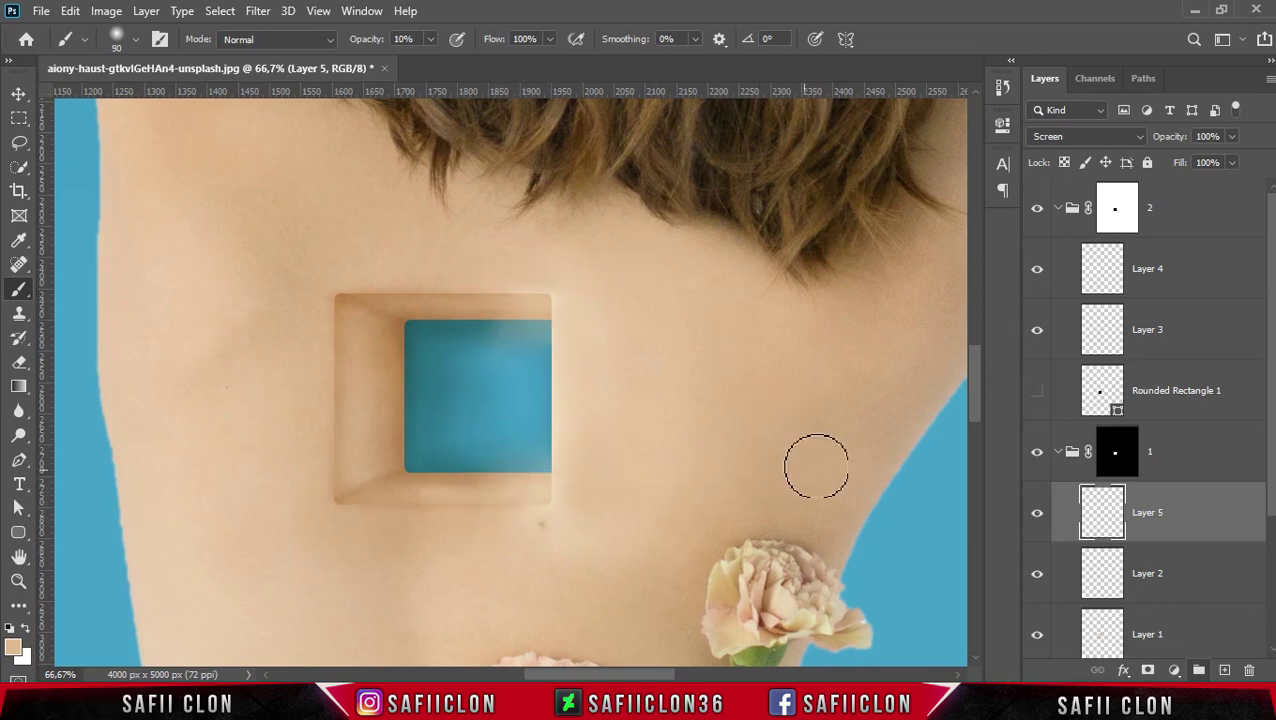
left_click(1038, 516)
left_click(1038, 516)
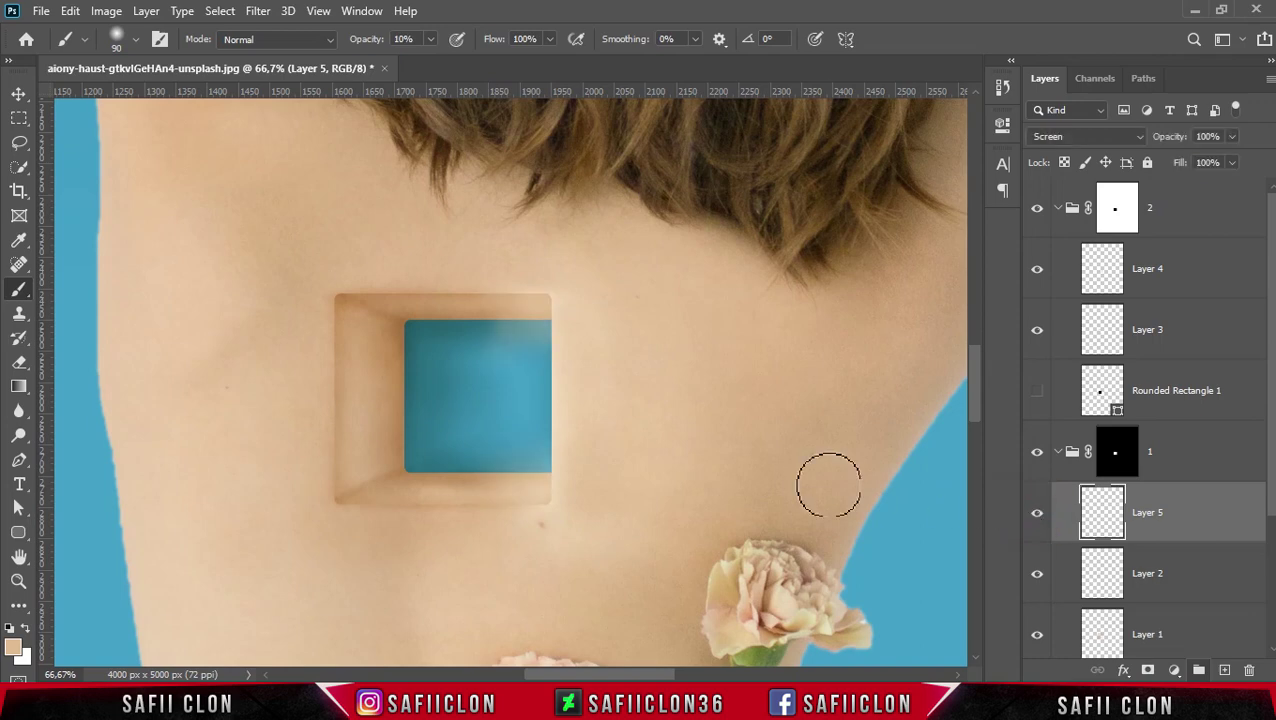
key("ctrl+minus")
key("ctrl+minus")
key("ctrl+minus")
key("ctrl+minus")
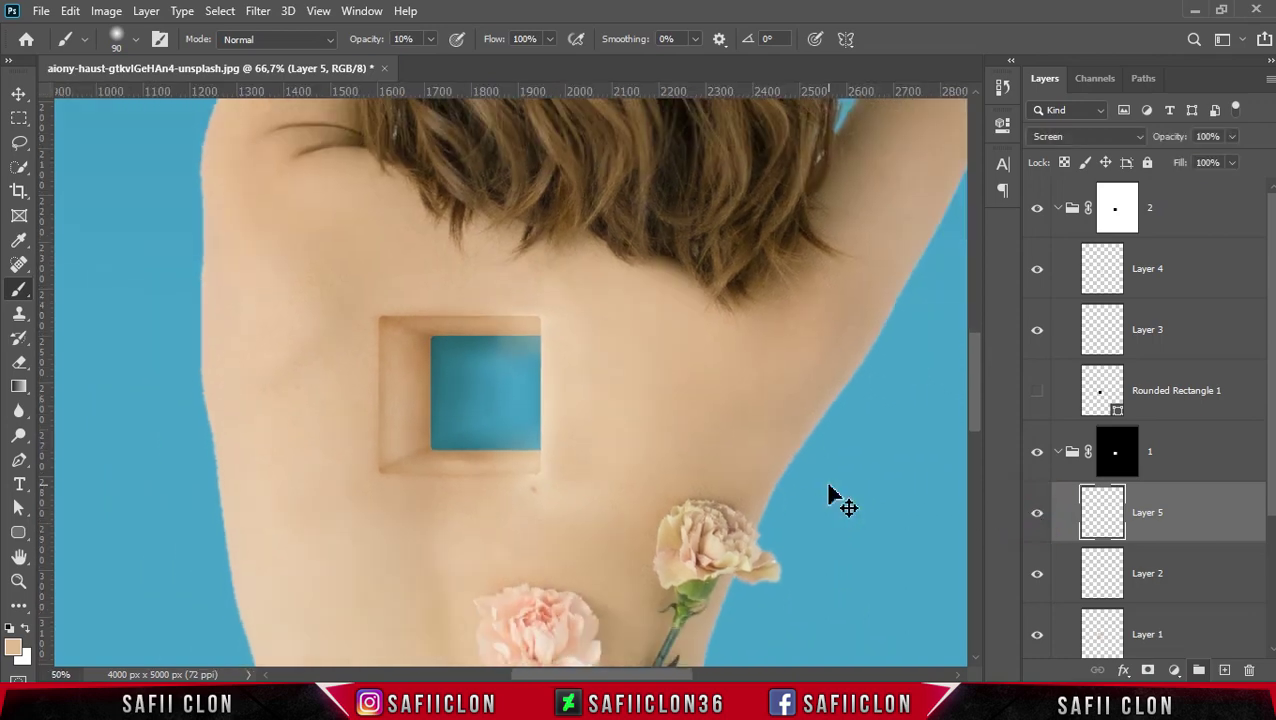
Step: Load the EDIT layer's mask as a selection and make the mask of group 1 active
key("ctrl+minus")
key("ctrl+plus")
key("ctrl+plus")
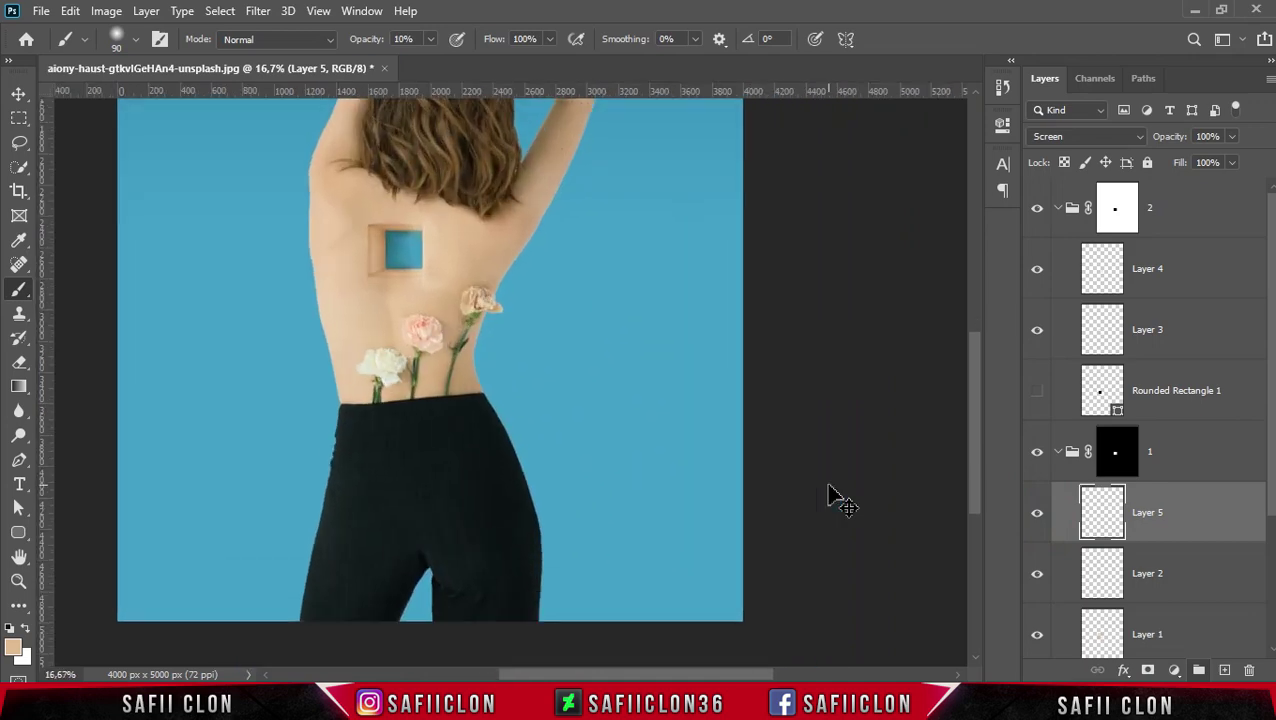
scroll(465, 475, "up", 3)
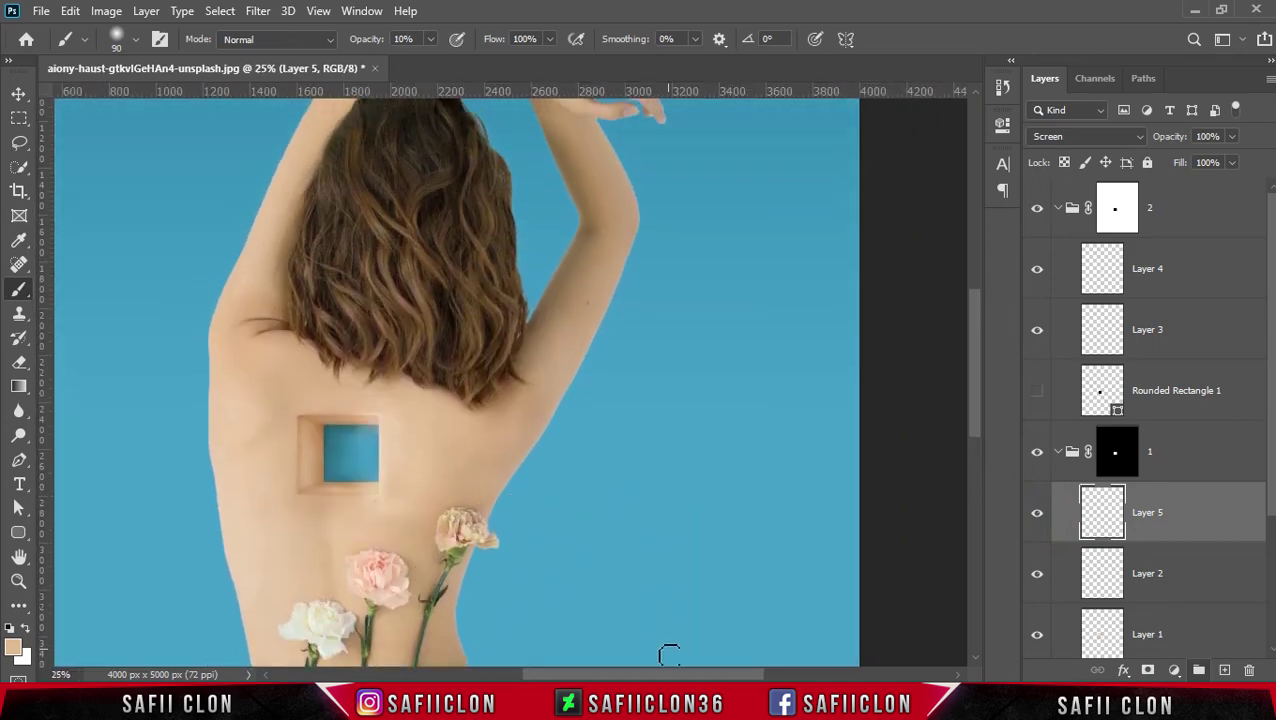
left_click_drag(664, 674, 628, 680)
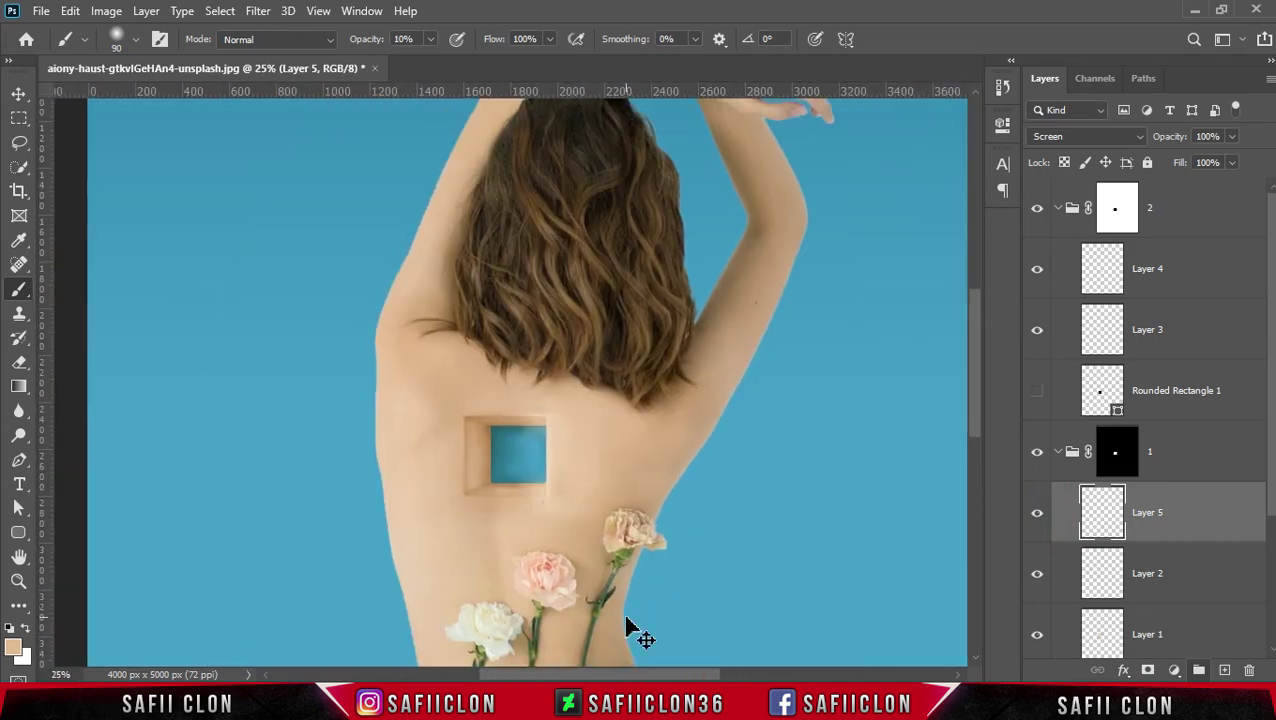
key("ctrl+plus")
scroll(595, 440, "down", 1)
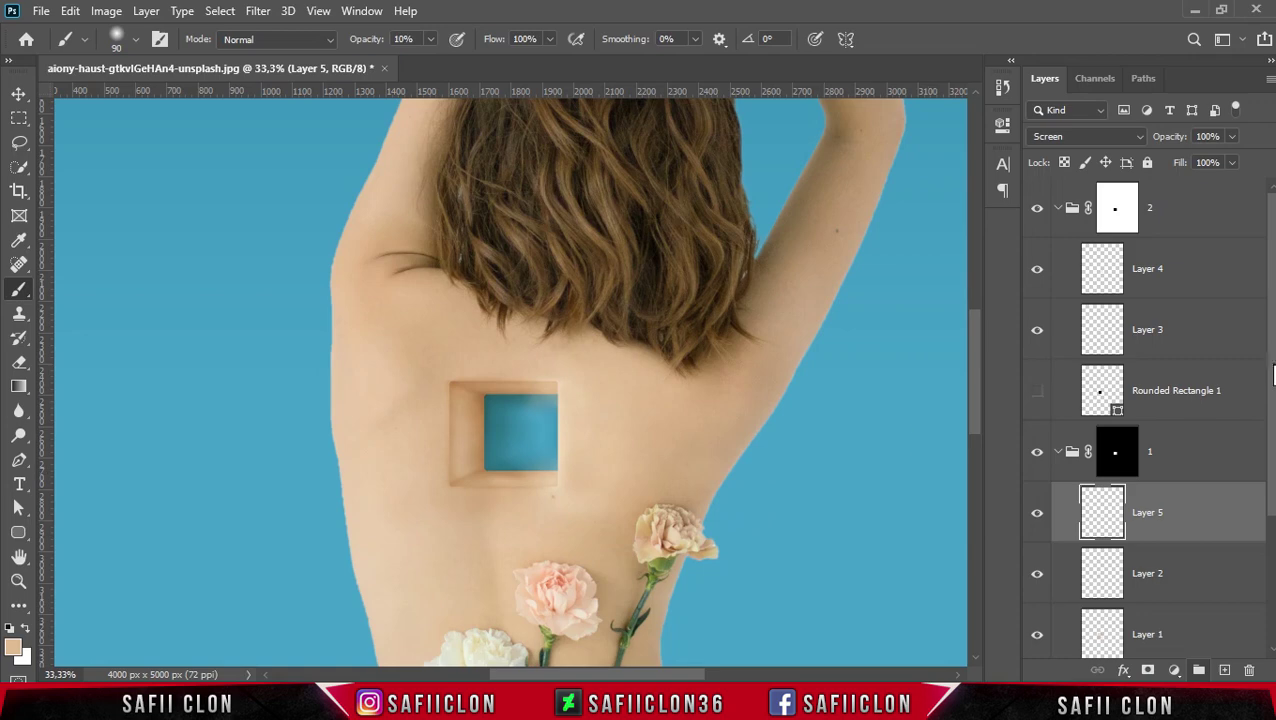
left_click_drag(1272, 372, 1272, 480)
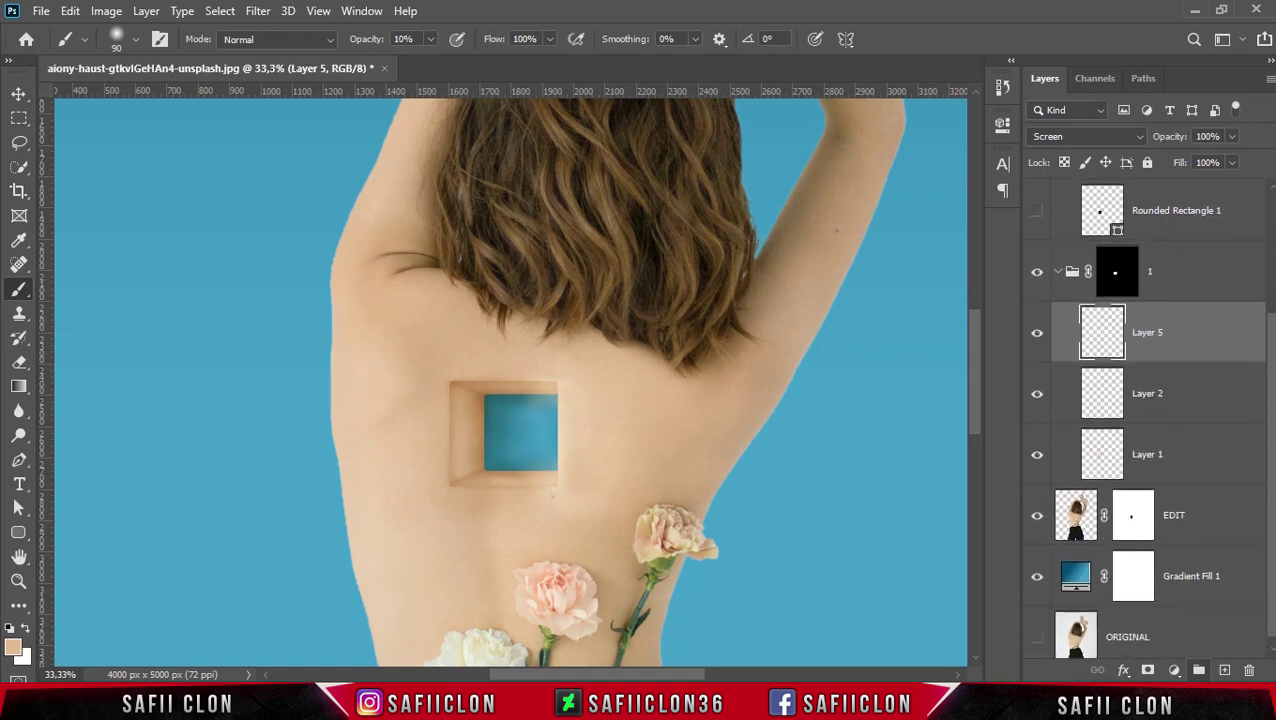
left_click(1136, 515, "ctrl")
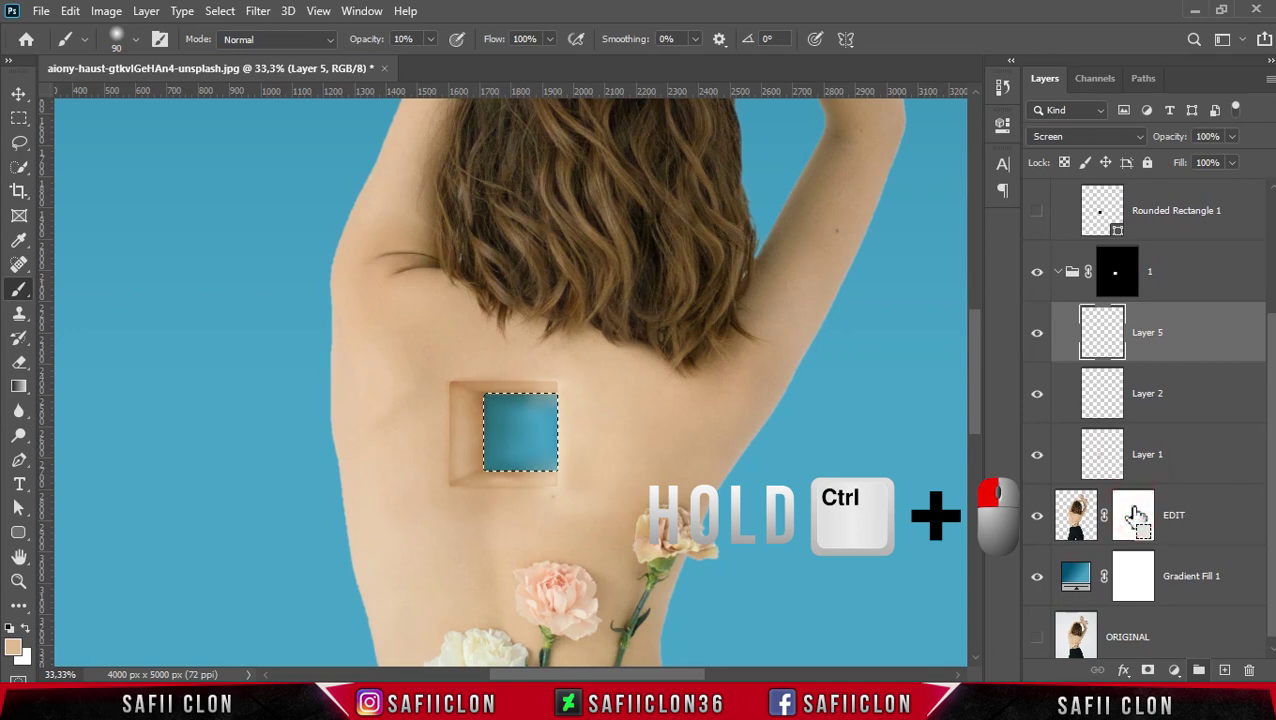
left_click(1117, 273)
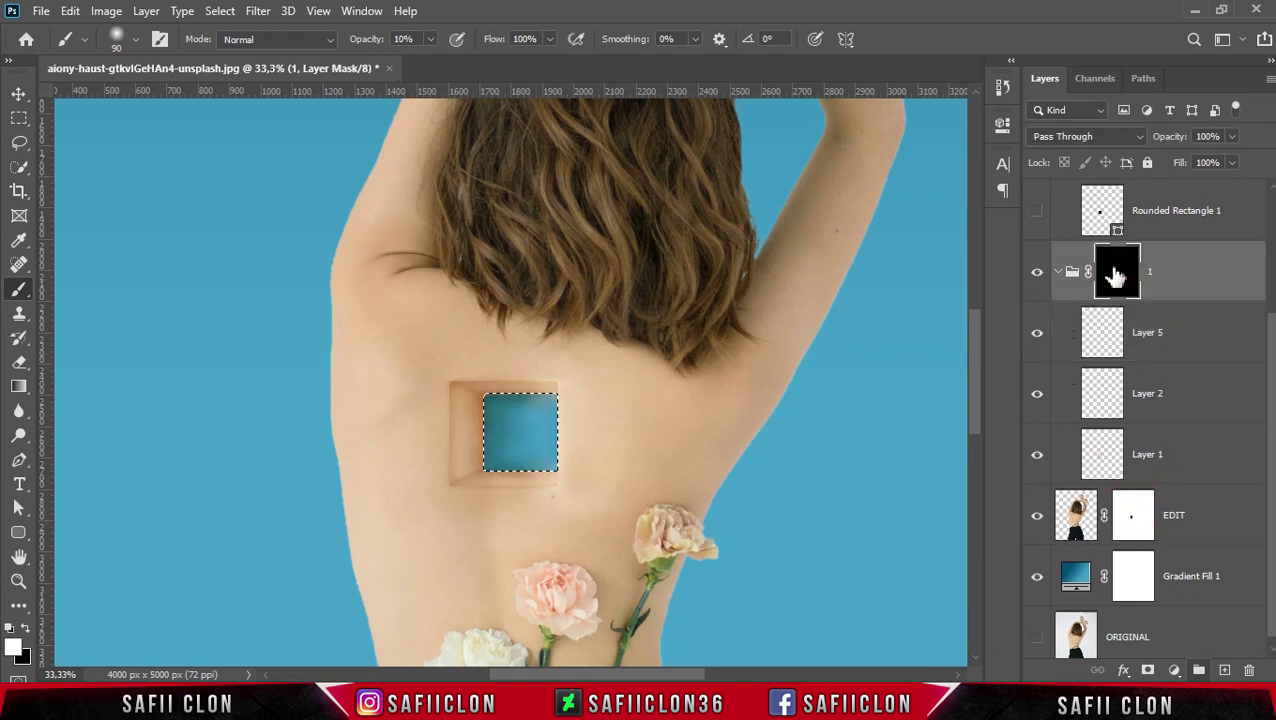
Step: Set the brush to Soft Round at 94 px with 100% opacity
right_click(18, 289)
left_click(95, 291)
left_click(135, 39)
left_click(155, 226)
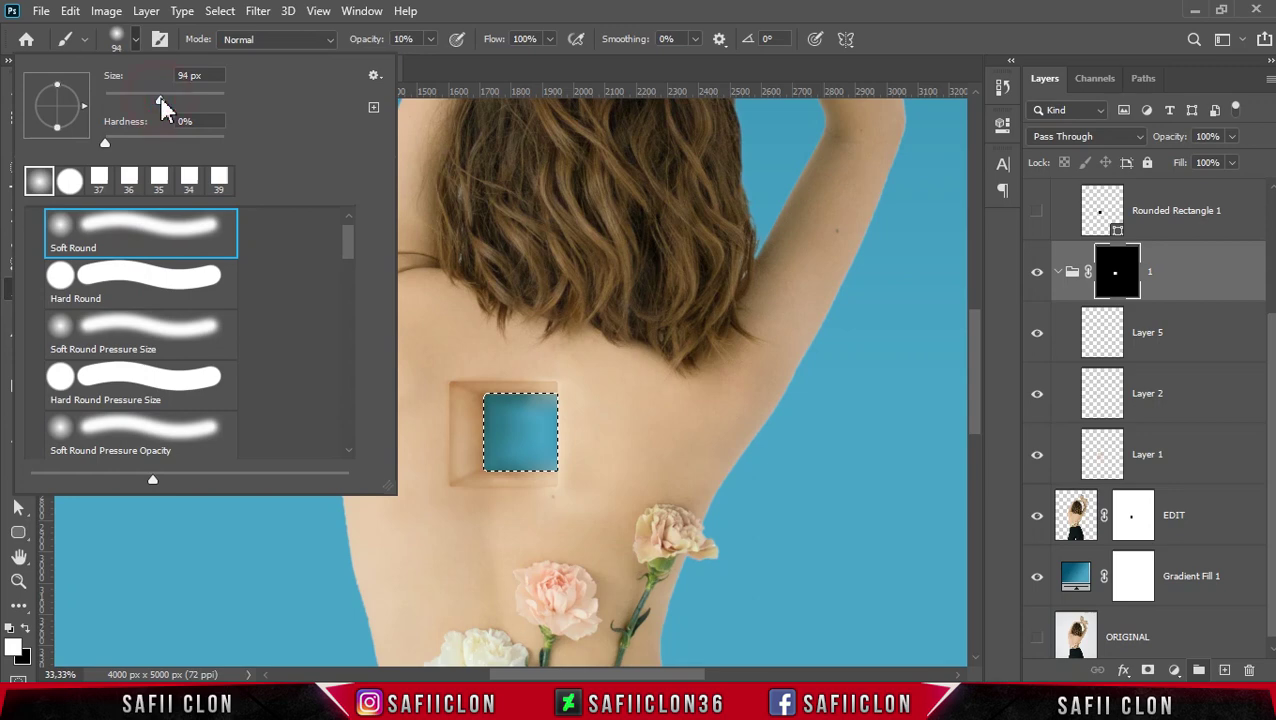
left_click(152, 46)
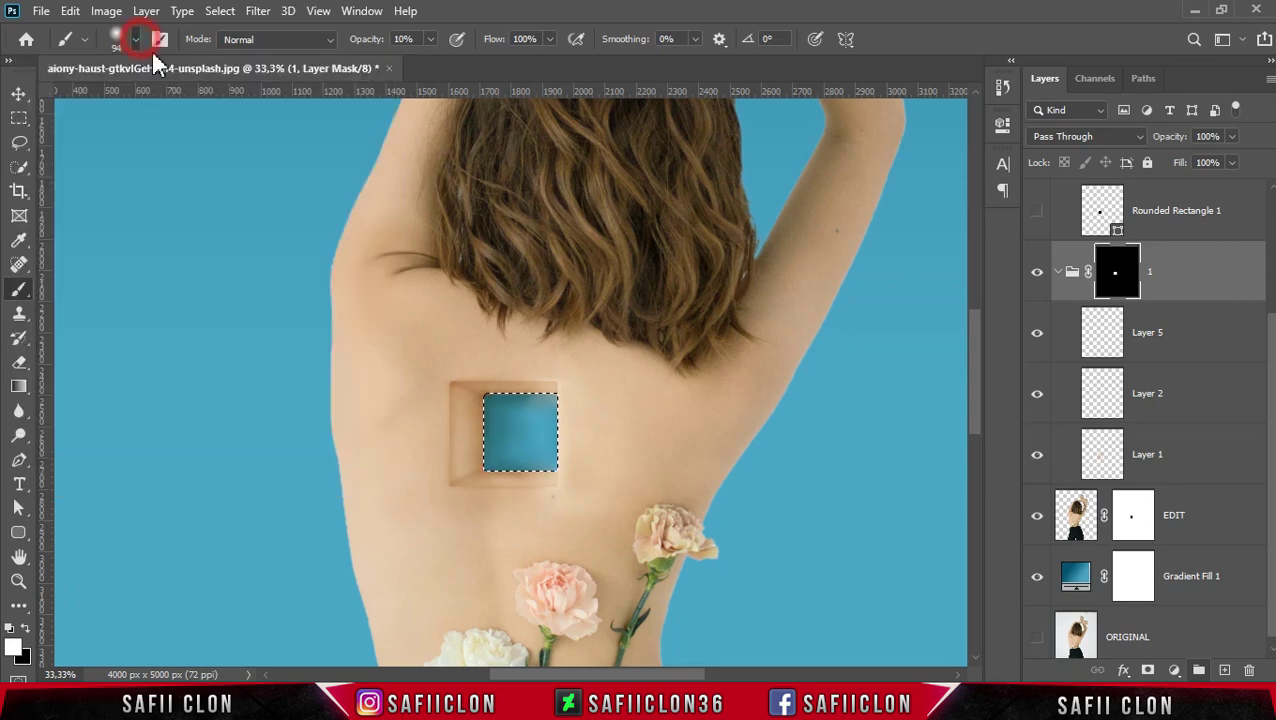
left_click(433, 48)
left_click_drag(428, 60, 508, 60)
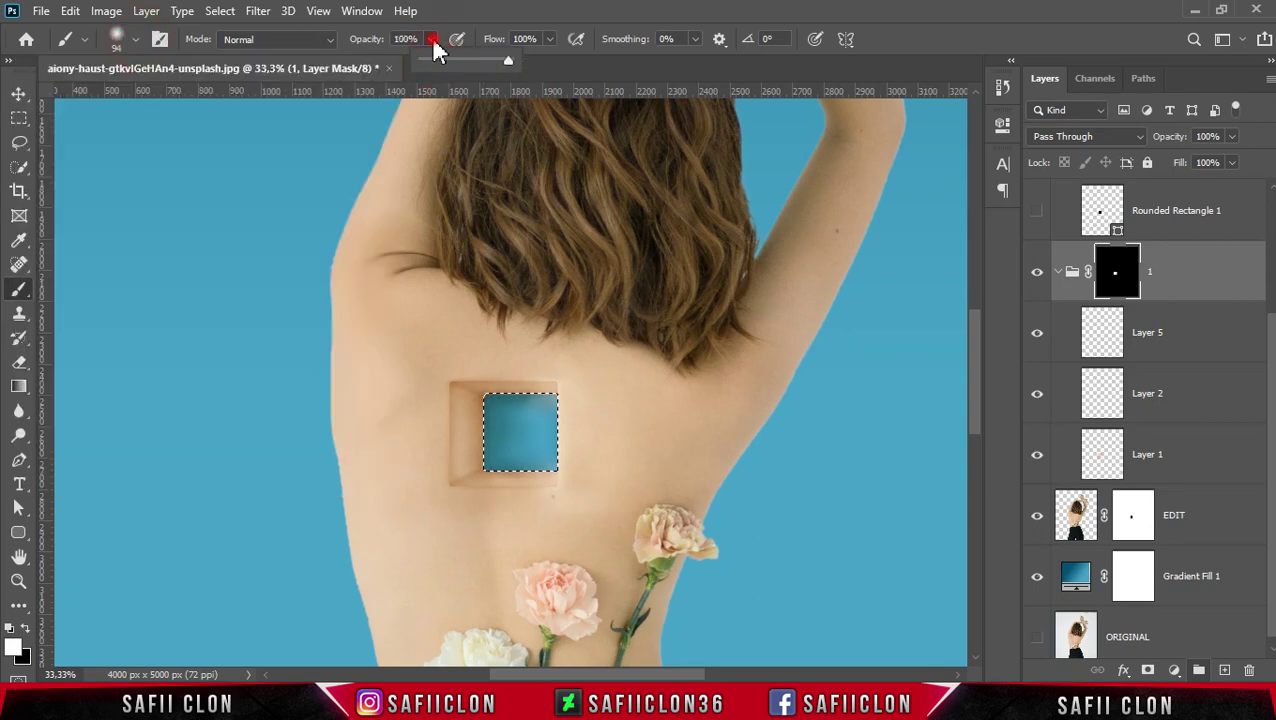
left_click(433, 48)
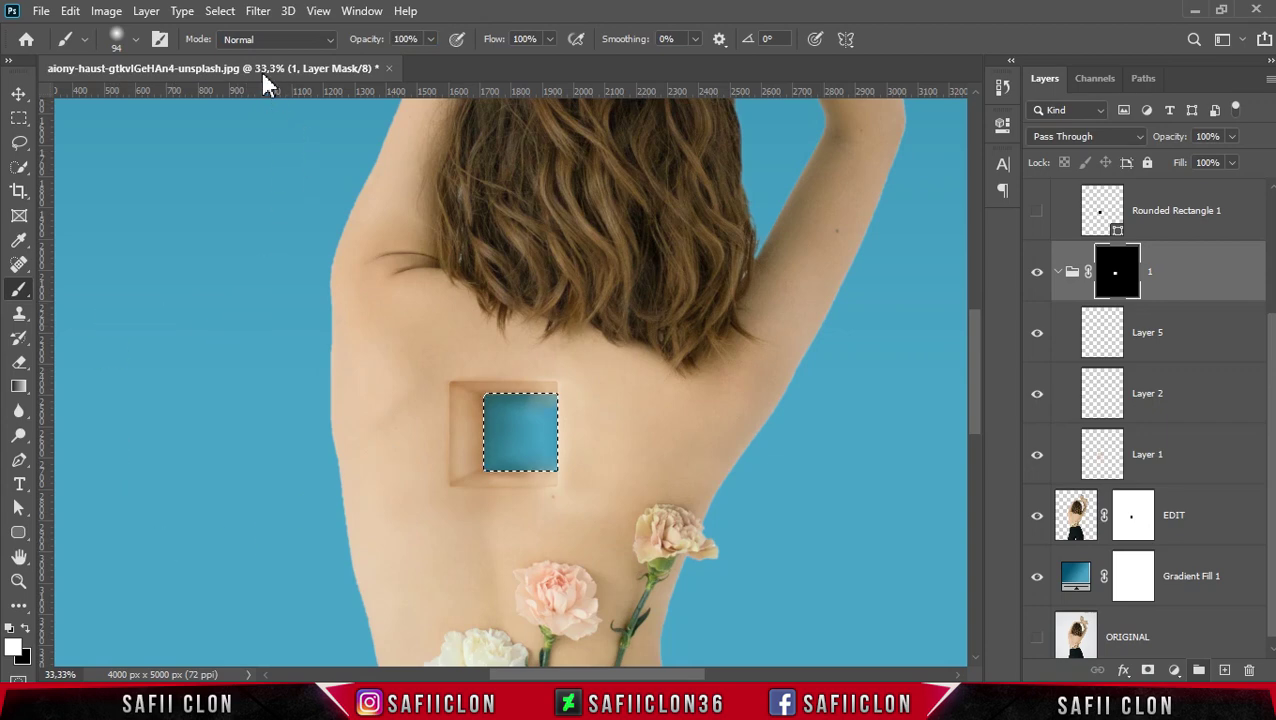
Step: Invert the selection, paint black on group 1's mask over the square opening to clear the paint spill, and deselect
left_click(222, 12)
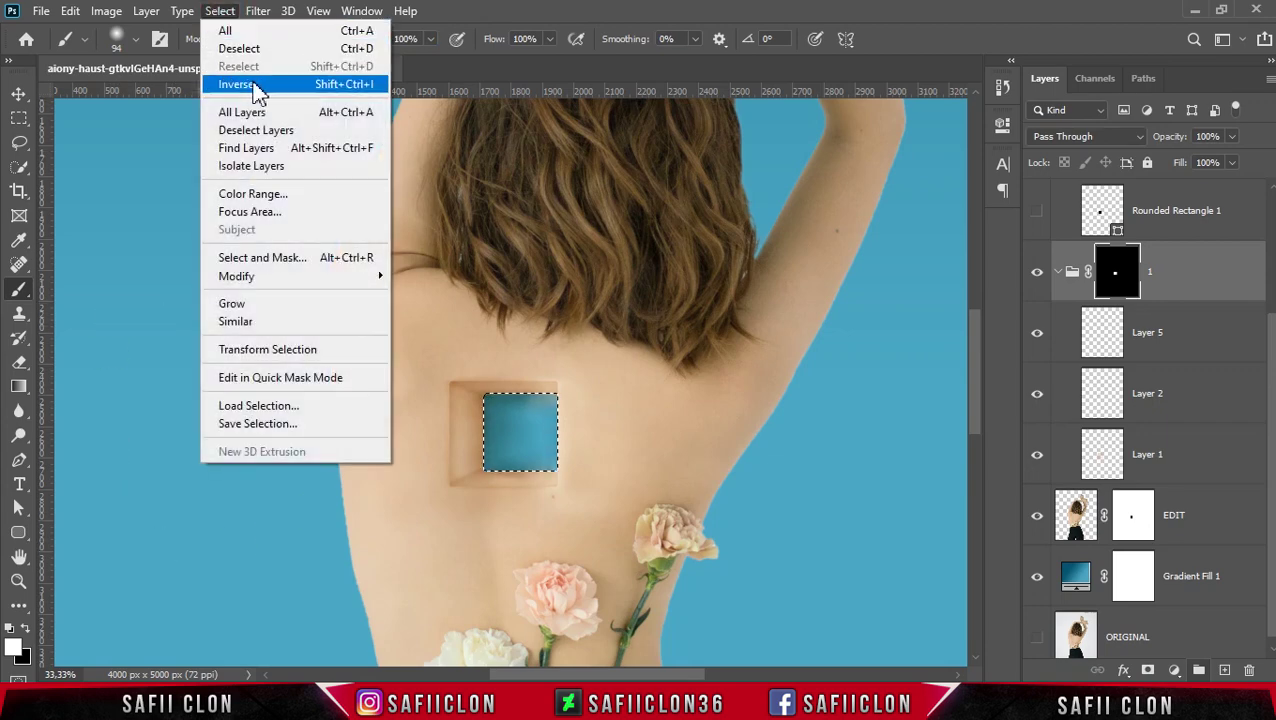
left_click(253, 86)
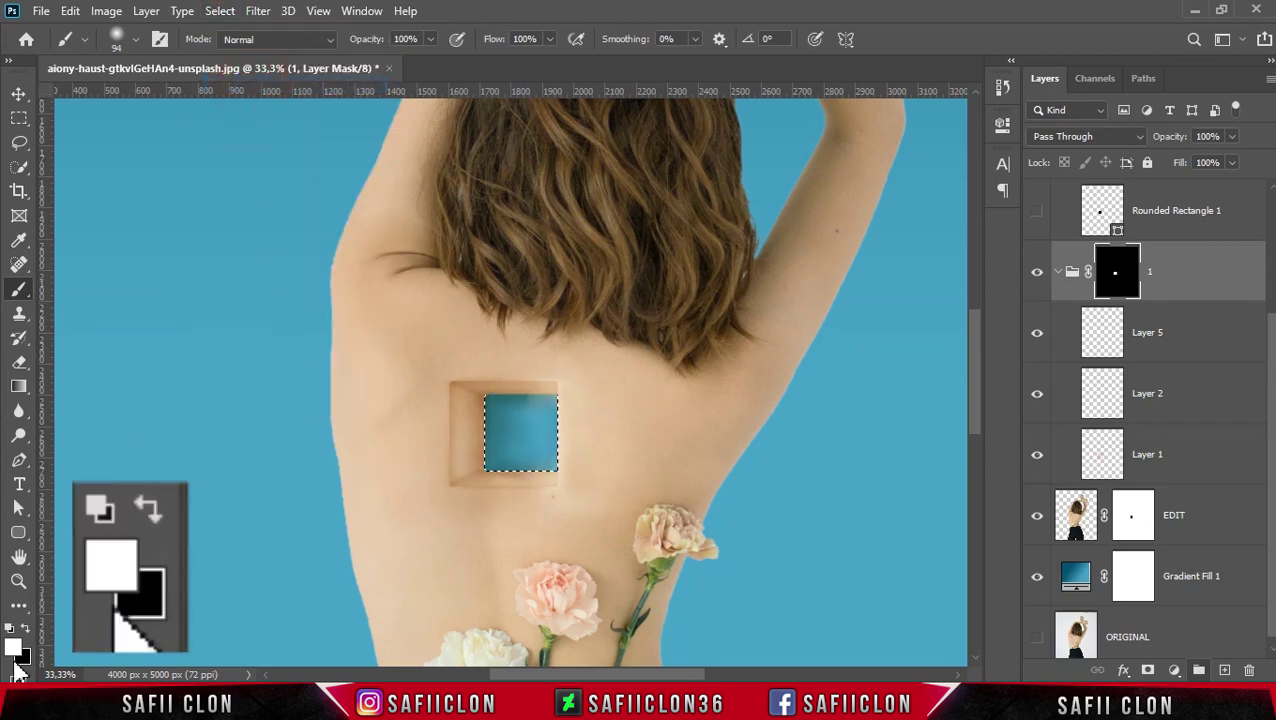
left_click(24, 627)
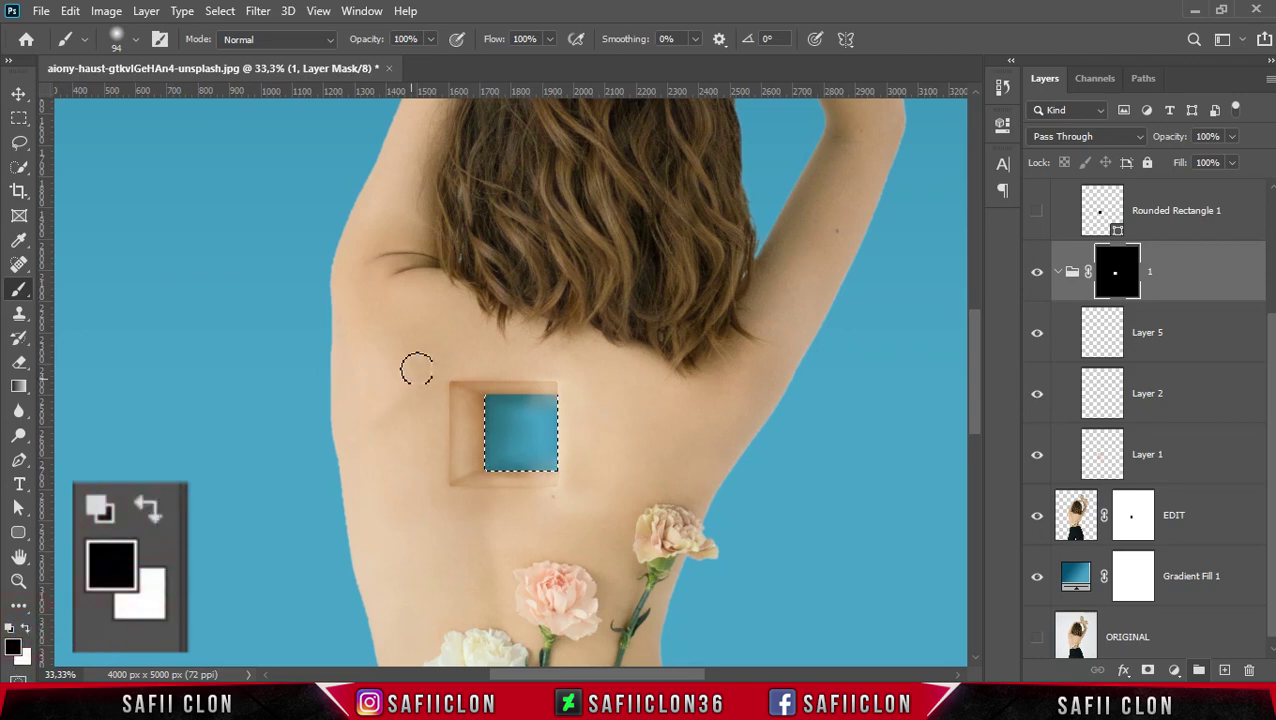
left_click_drag(524, 403, 501, 404)
left_click_drag(551, 446, 506, 420)
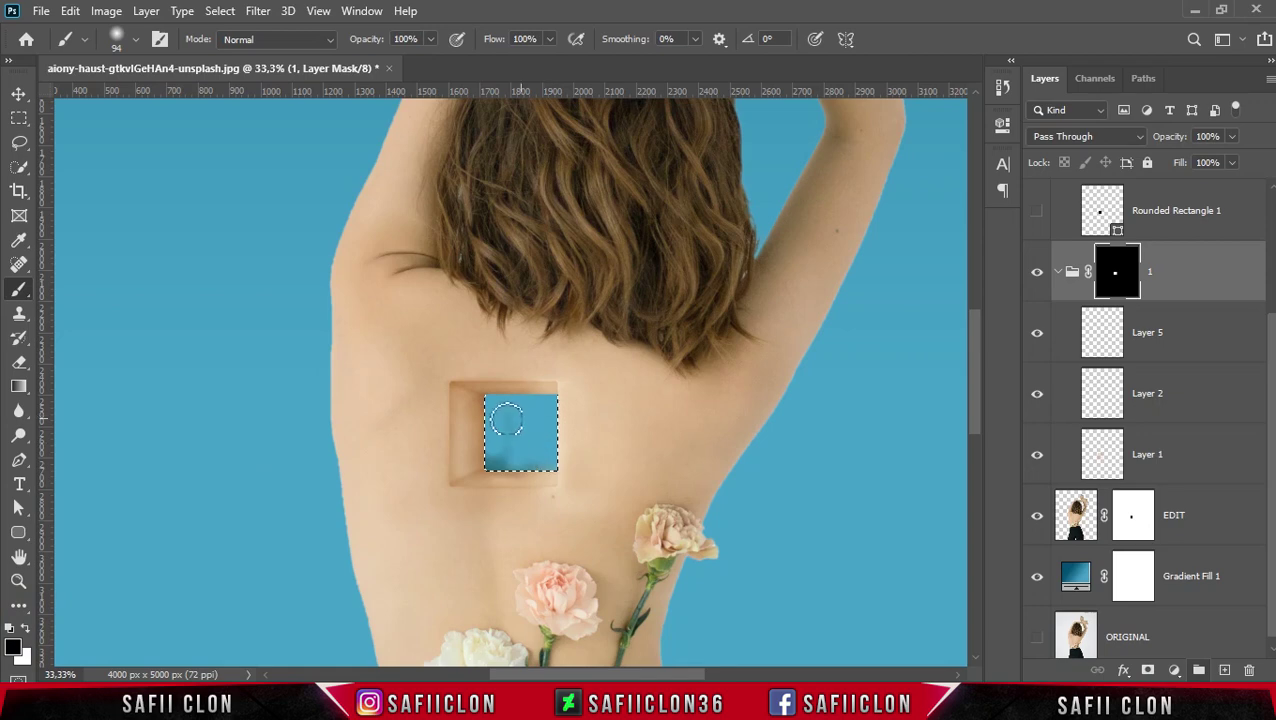
left_click_drag(495, 469, 569, 470)
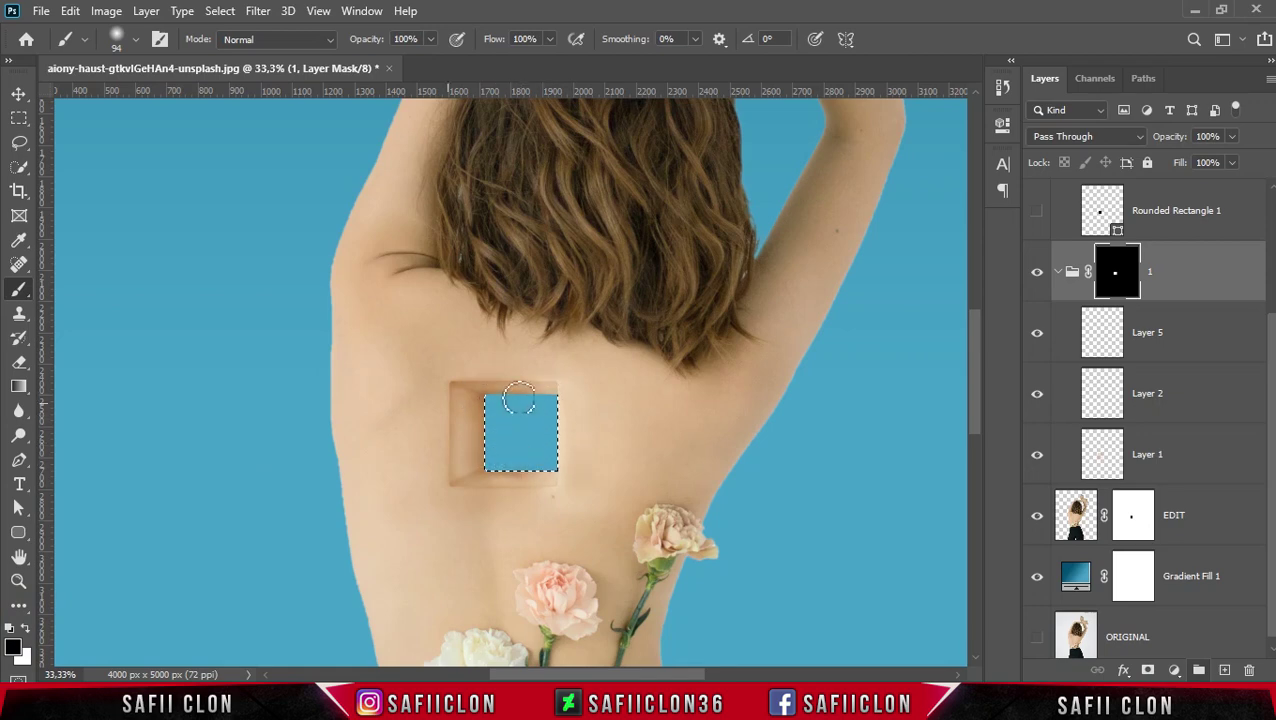
left_click_drag(449, 479, 488, 441)
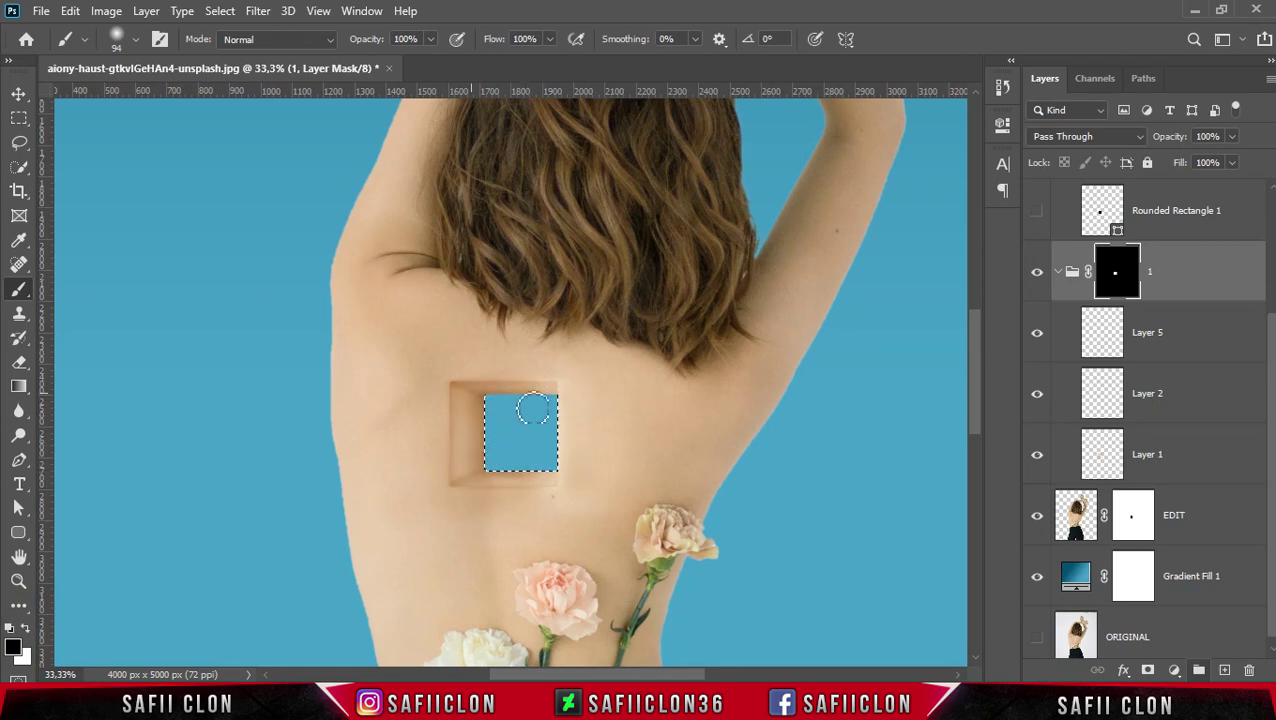
key("ctrl+d")
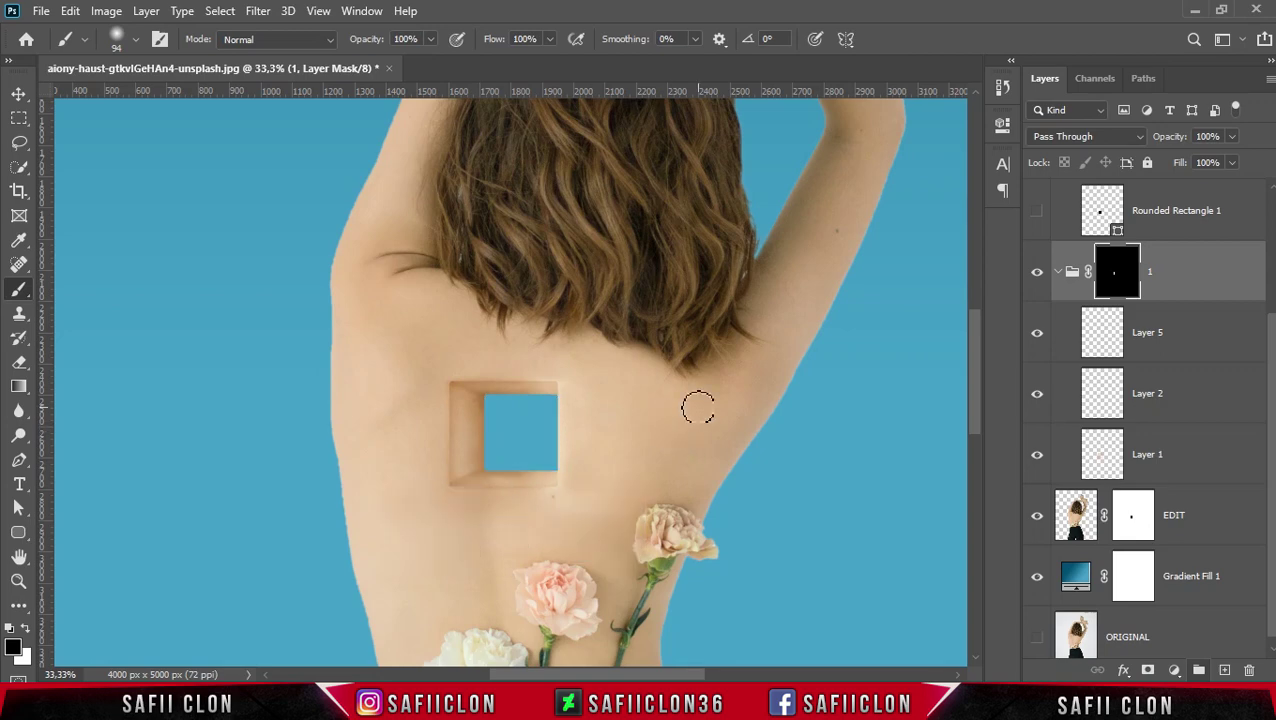
Step: Collapse groups 1 and 2 and put both together into a new parent group
key("ctrl+minus")
key("ctrl+minus")
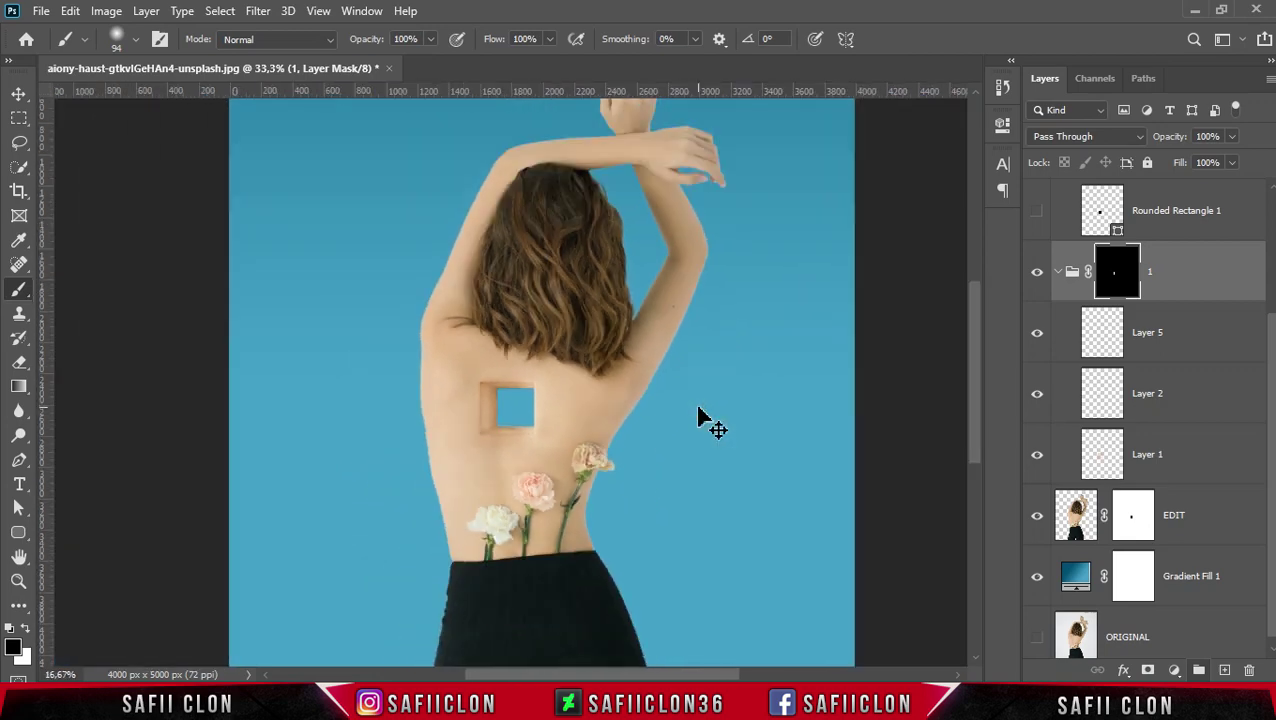
key("ctrl+plus")
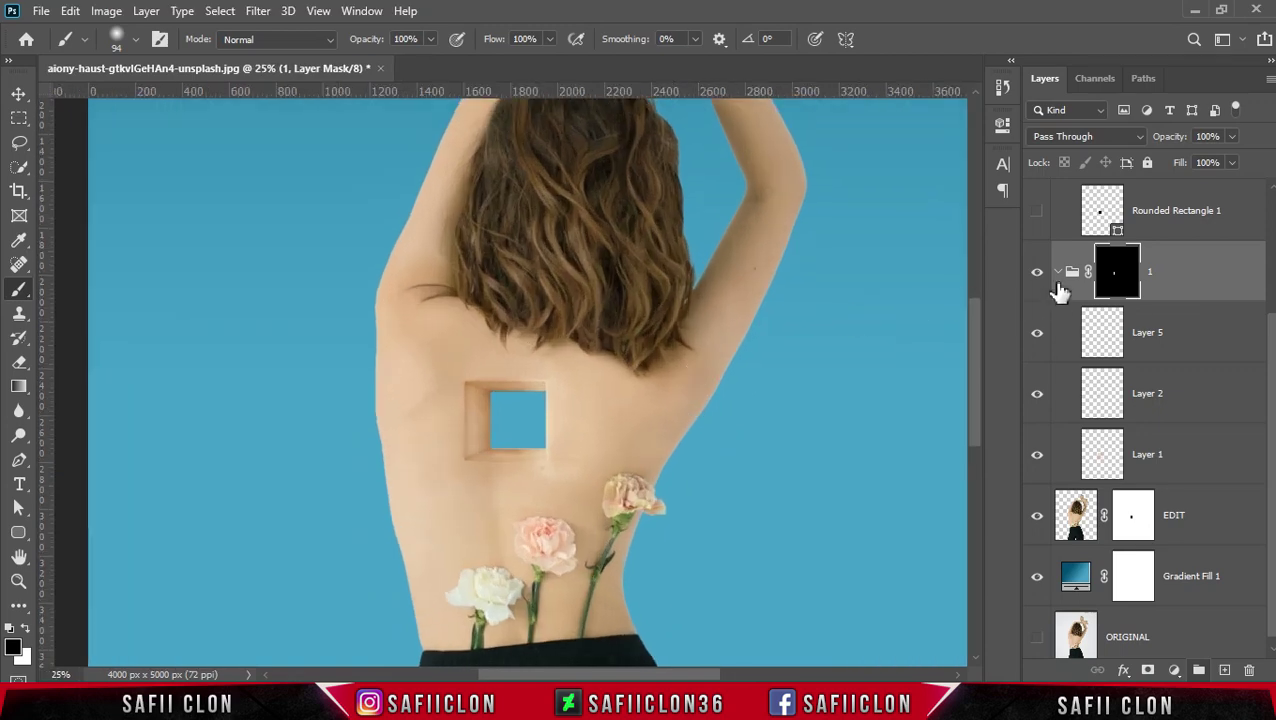
left_click(1058, 273)
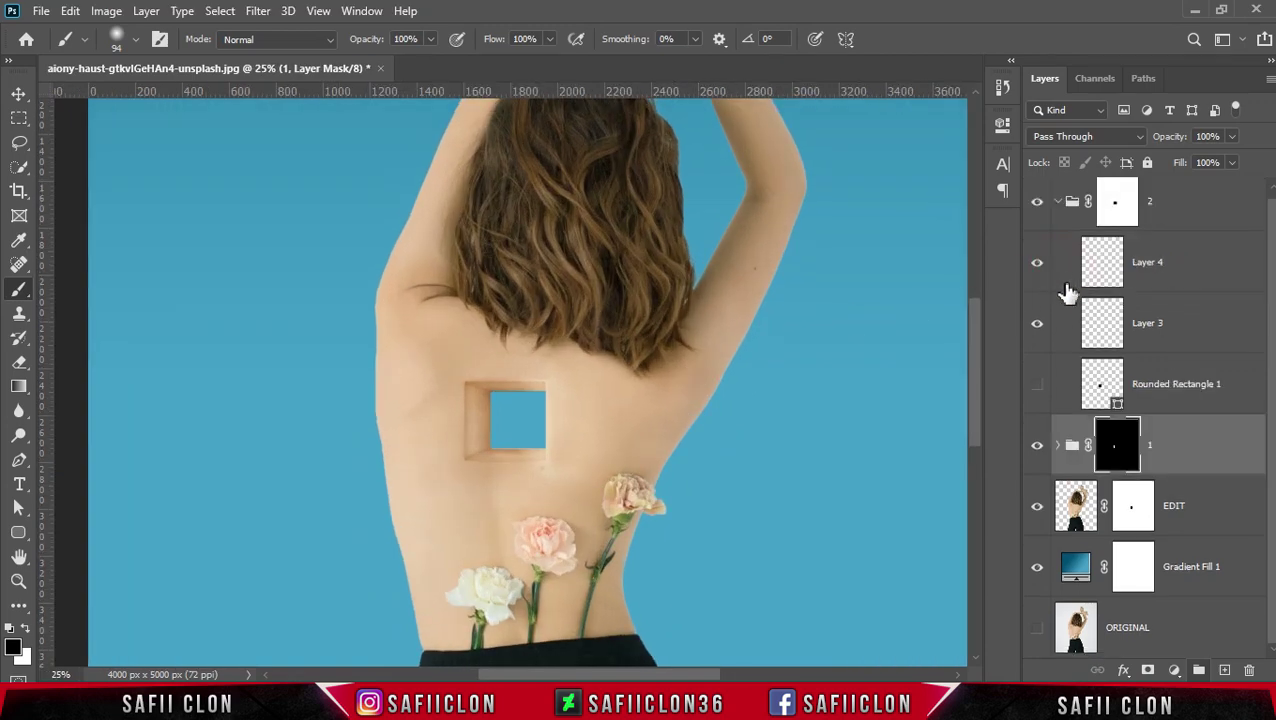
left_click(1058, 207)
left_click(1178, 212)
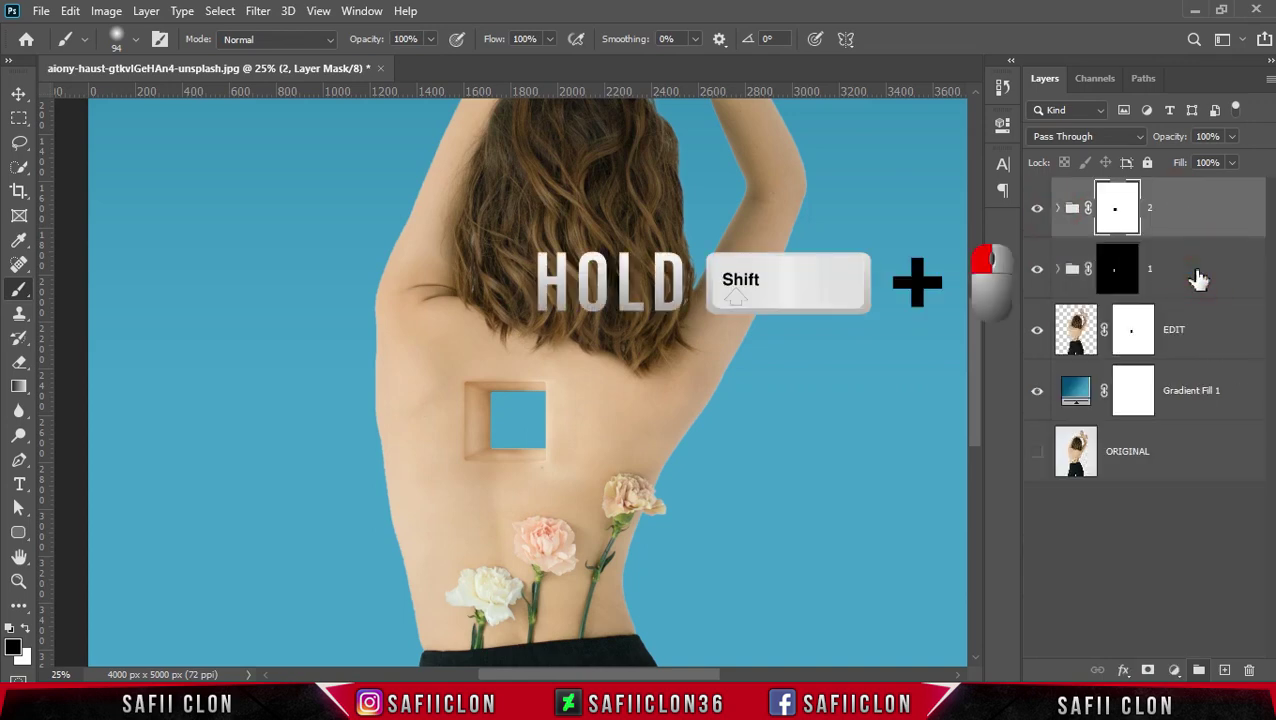
left_click(1198, 278, "shift")
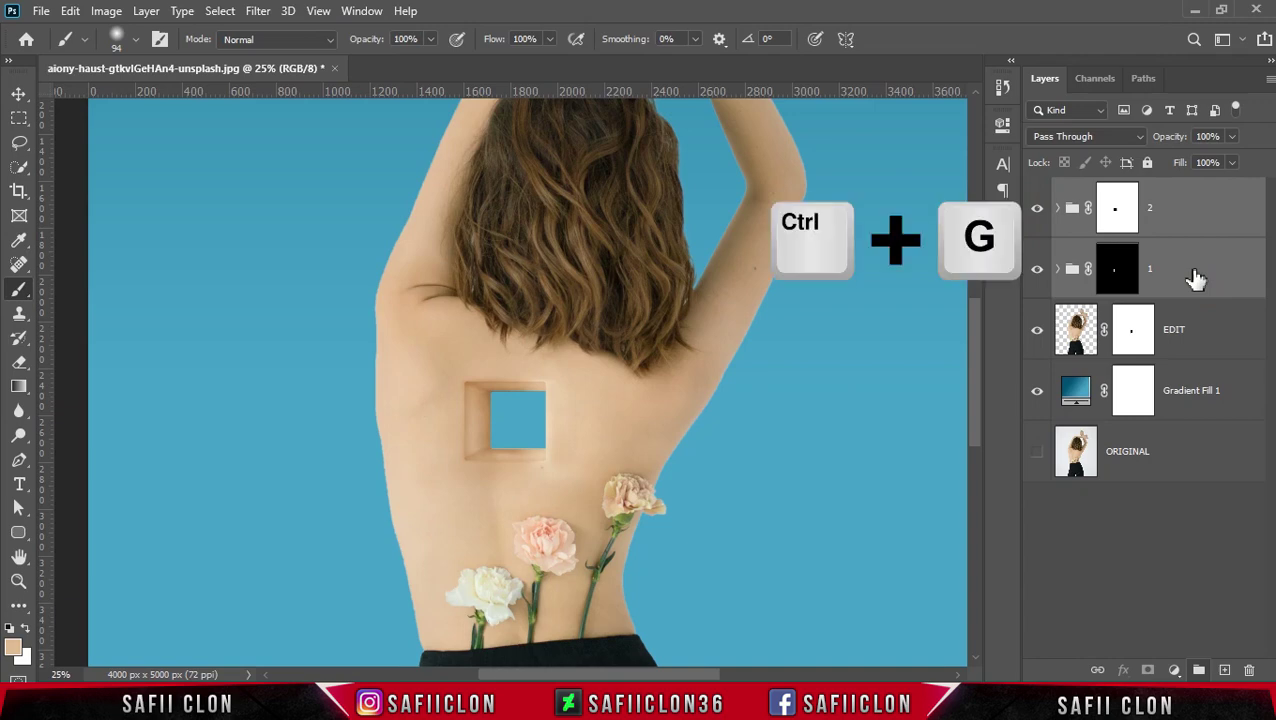
key("ctrl+g")
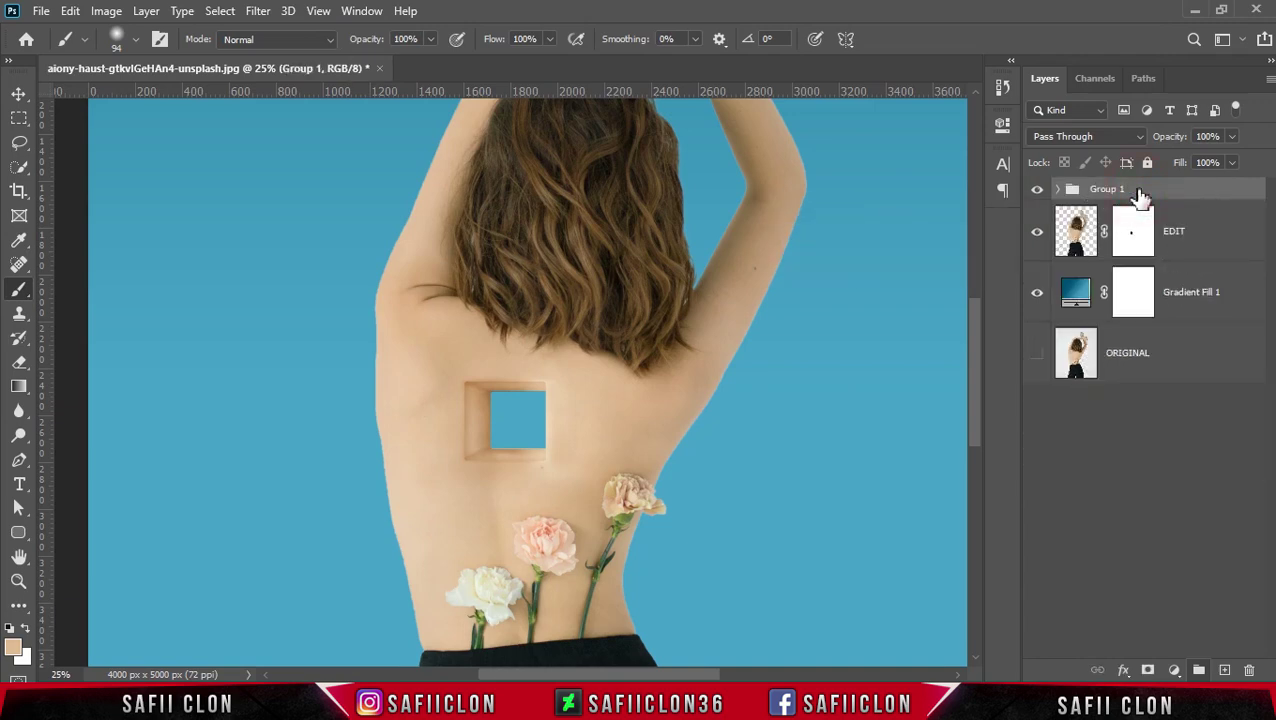
Step: Duplicate Group 1 and hide the copy's effect with an inverted, fully black layer mask
right_click(1137, 193)
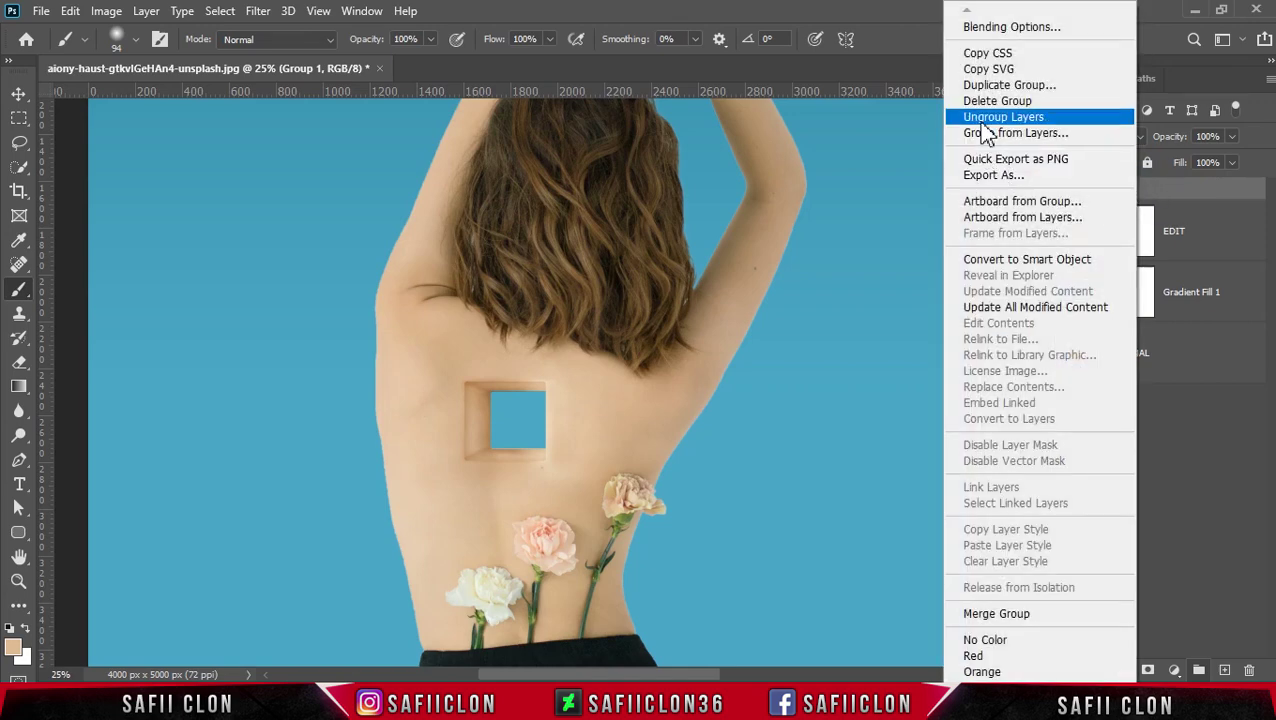
left_click(990, 88)
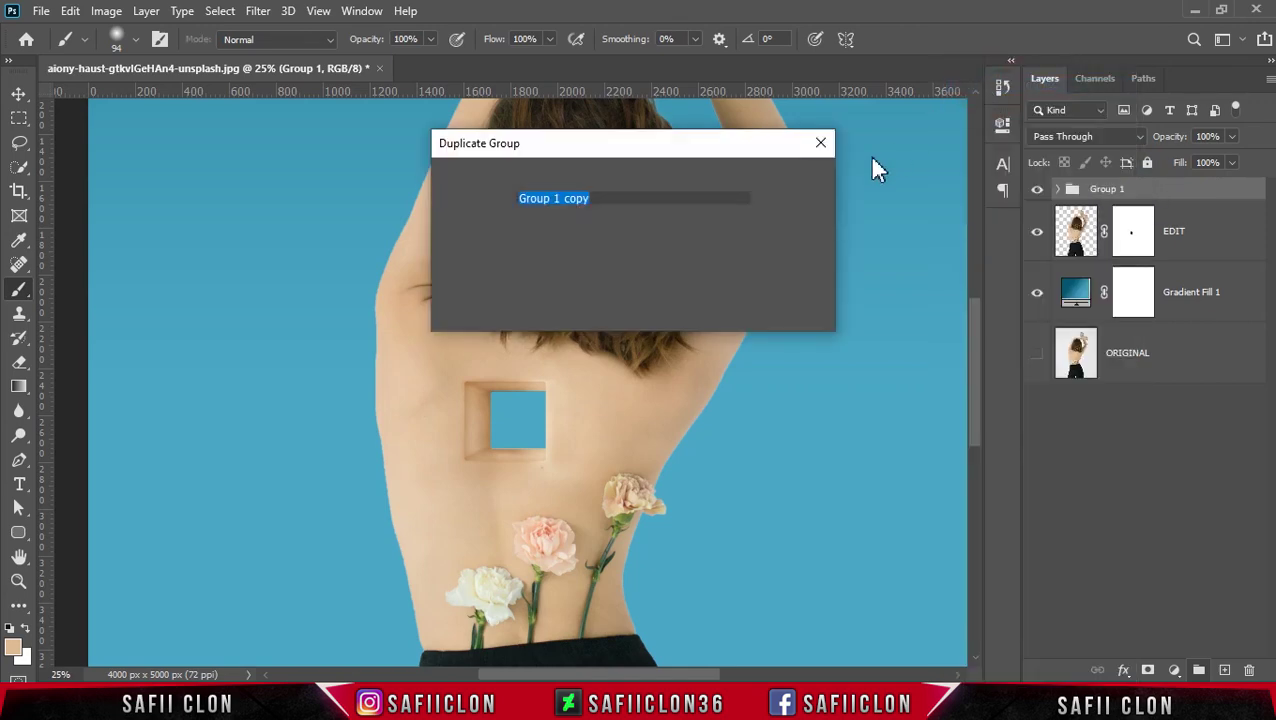
left_click(795, 181)
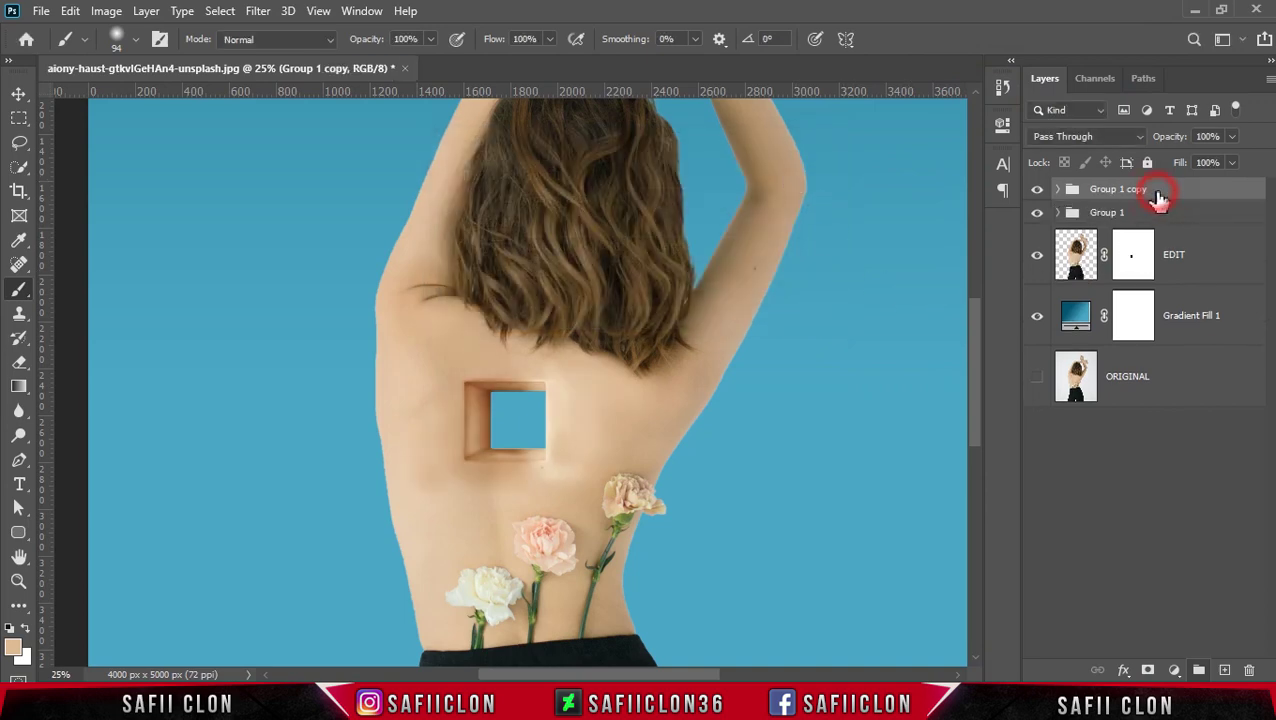
left_click(1148, 672)
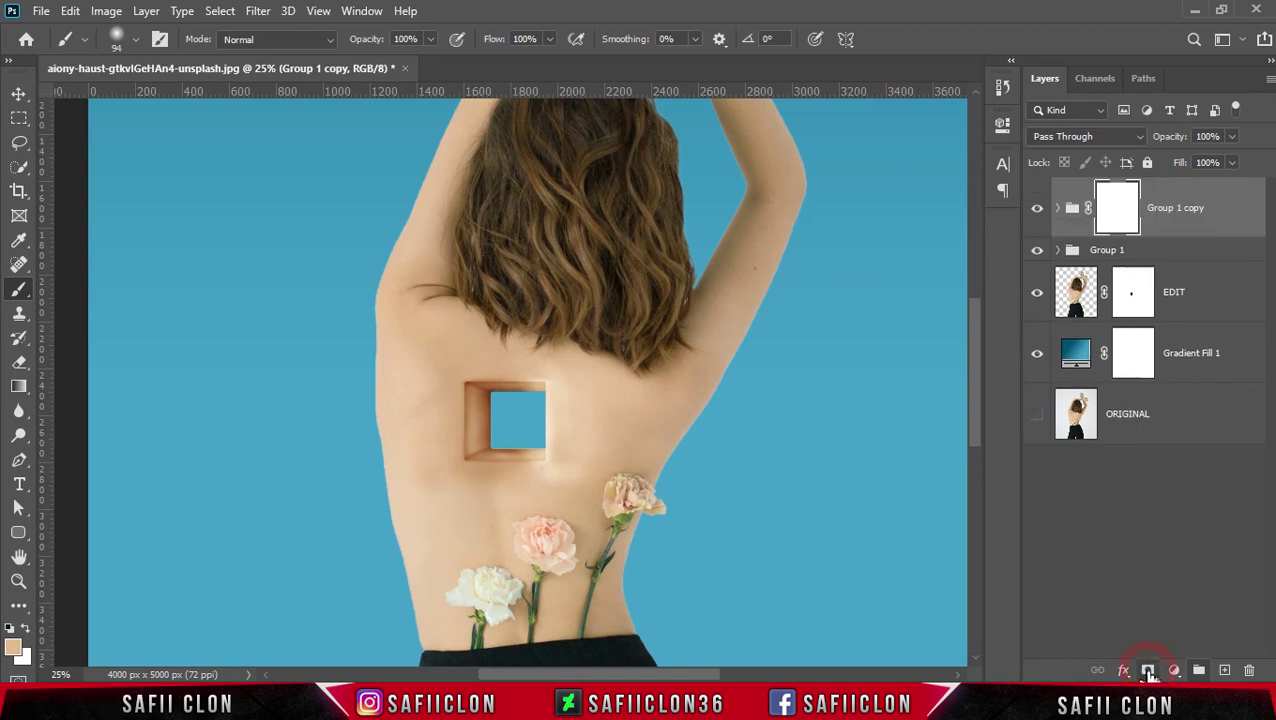
left_click(1116, 207)
key("ctrl+i")
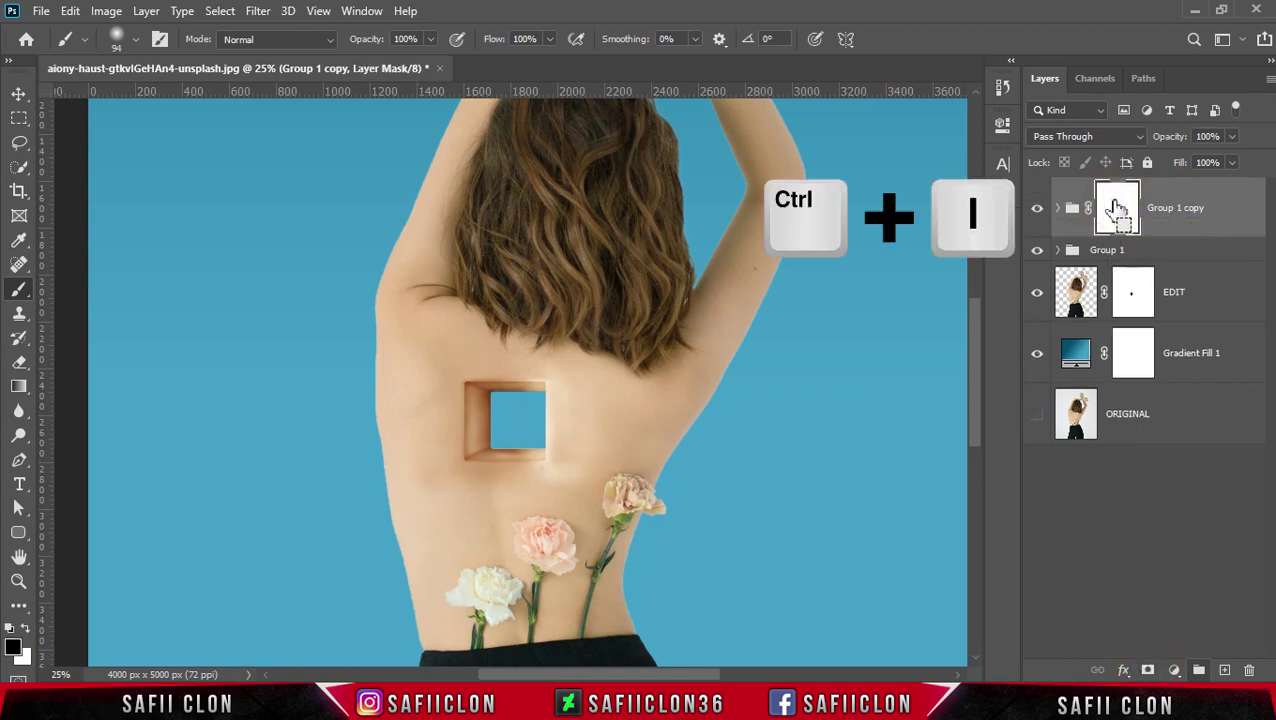
left_click(1107, 208)
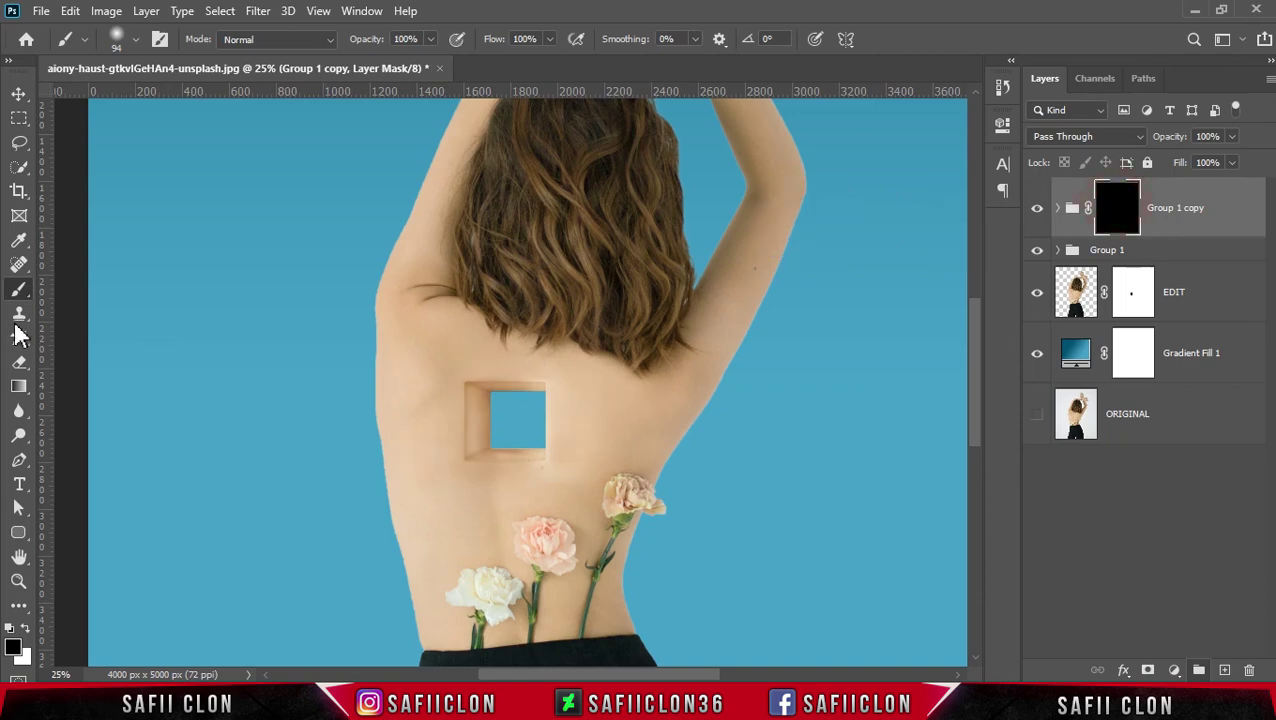
Step: Prepare a white Soft Round brush at 105 px and 13% opacity for painting on the duplicate group's mask
right_click(18, 290)
left_click(85, 290)
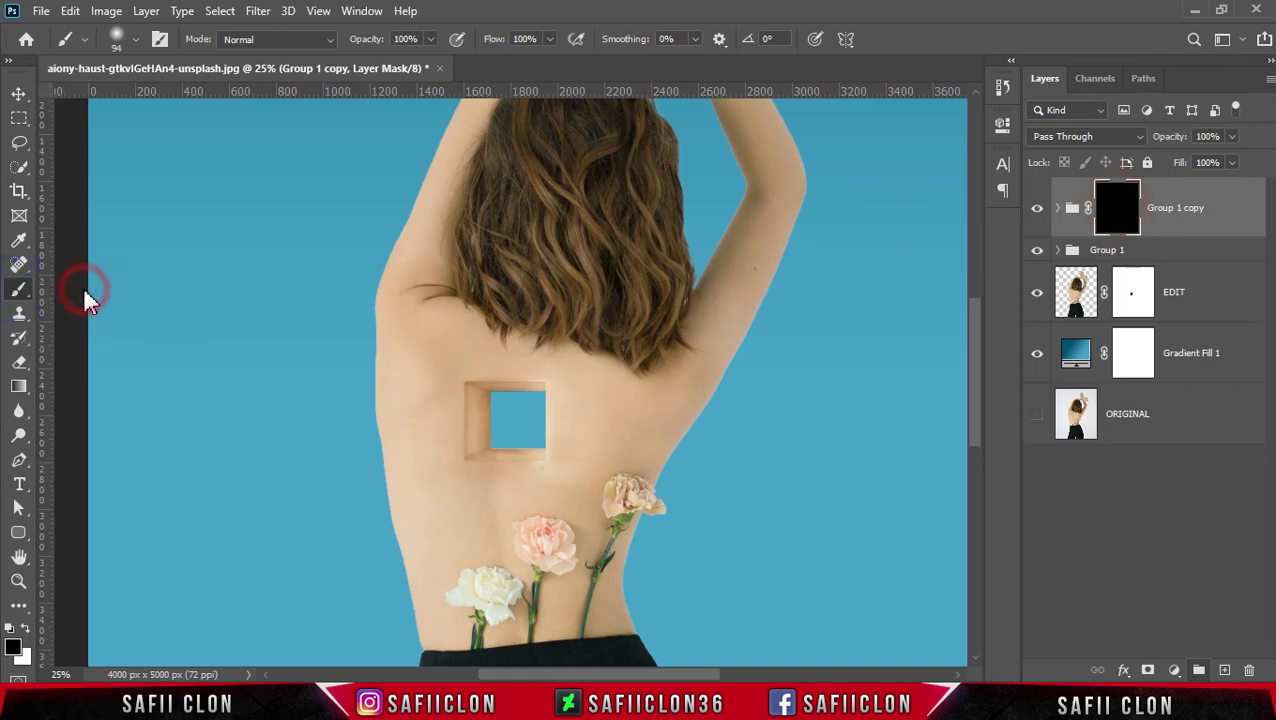
left_click(129, 38)
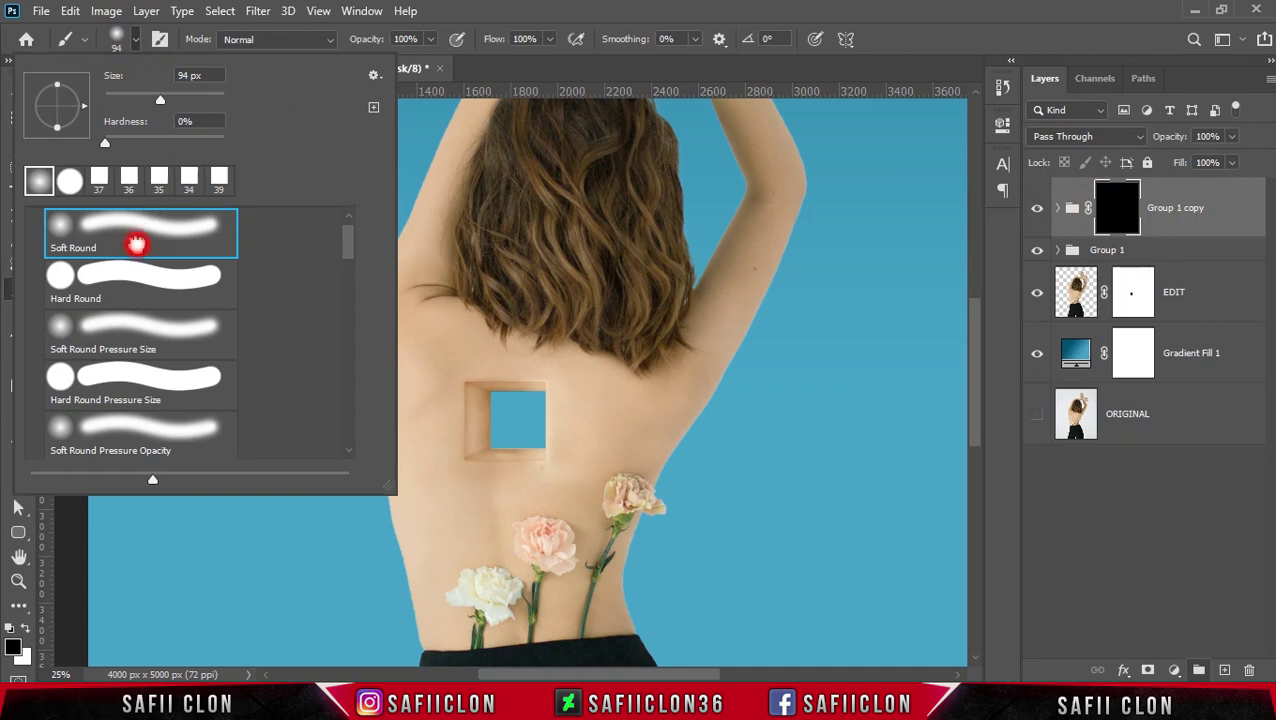
left_click_drag(160, 101, 171, 101)
left_click(118, 40)
right_click(190, 113)
left_click(432, 45)
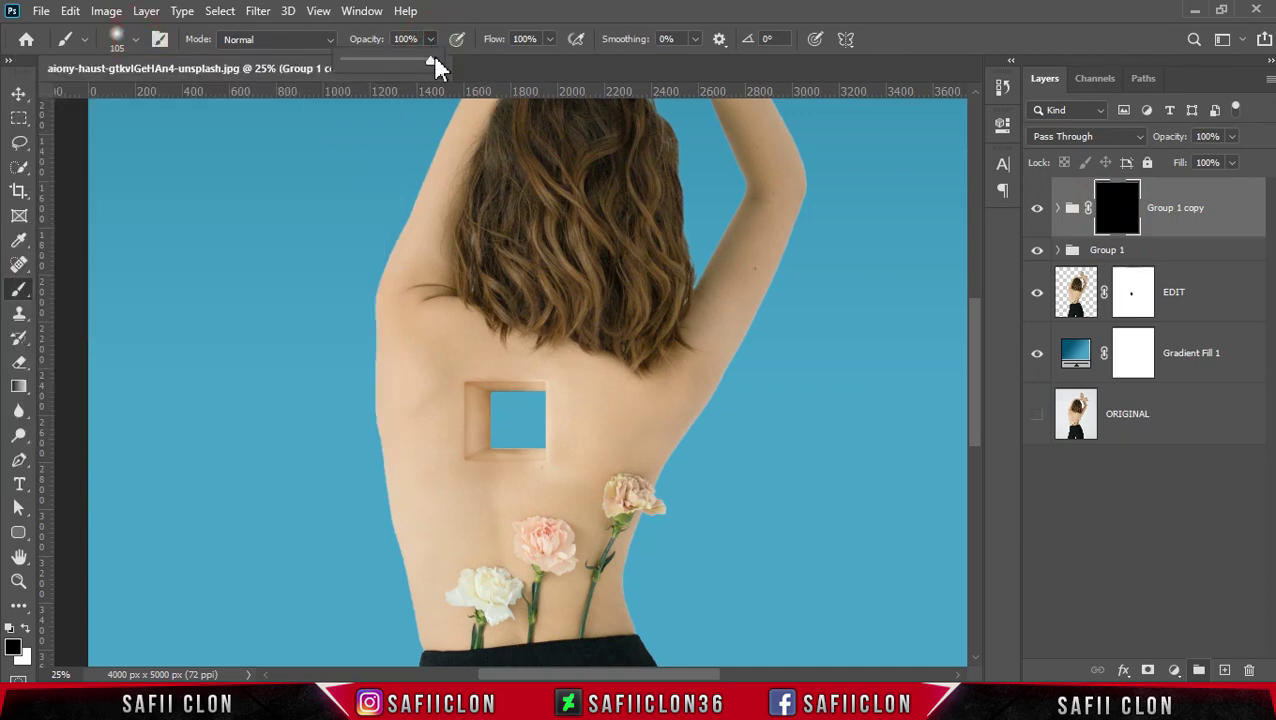
left_click_drag(375, 58, 358, 60)
left_click(432, 40)
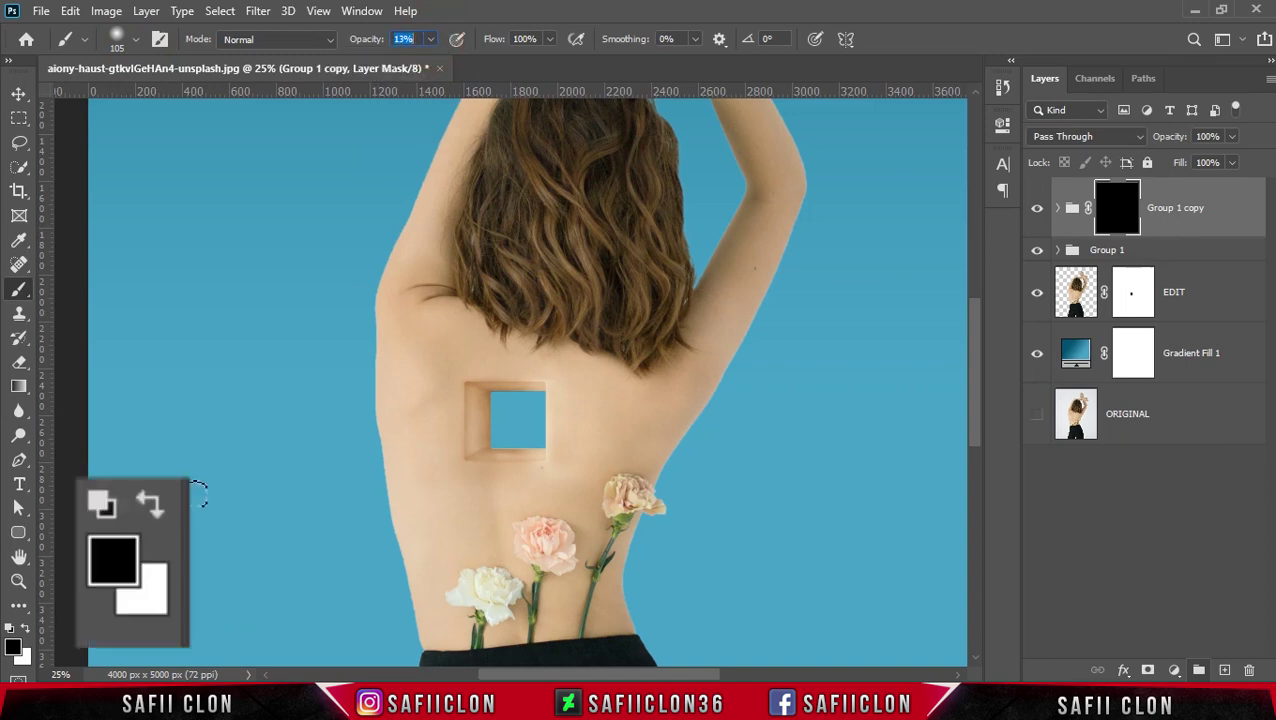
left_click(26, 628)
key("ctrl+plus")
scroll(390, 536, "down", 2)
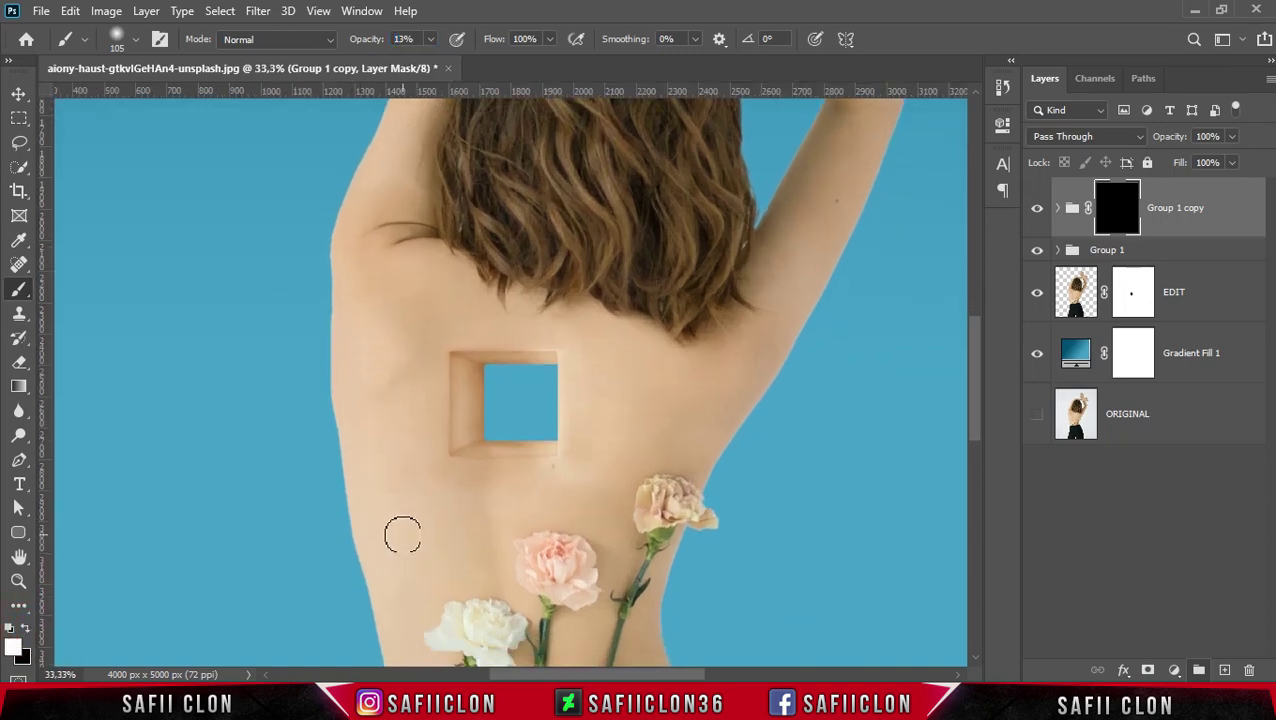
Step: Paint white on Group 1 copy's mask along the opening's upper-left corner, upper-right corner and right edge, varying the brush size
key("ctrl+plus")
key("bracketright")
mouse_move(453, 369)
left_mouse_down()
mouse_move(453, 468)
mouse_move(541, 478)
mouse_move(461, 353)
left_mouse_up()
key("bracketleft")
key("bracketleft")
left_click_drag(544, 353, 577, 383)
key("bracketright")
key("bracketright")
key("bracketright")
key("bracketright")
key("bracketright")
key("bracketleft")
key("bracketleft")
key("bracketleft")
key("bracketleft")
mouse_move(567, 490)
left_mouse_down()
mouse_move(458, 480)
mouse_move(578, 387)
left_mouse_up()
Step: Reveal the stronger shading on the skin left of, above and right of the opening with a 250 px brush on the mask
key("bracketright")
key("bracketright")
key("bracketright")
key("bracketright")
key("bracketright")
left_click_drag(383, 508, 373, 286)
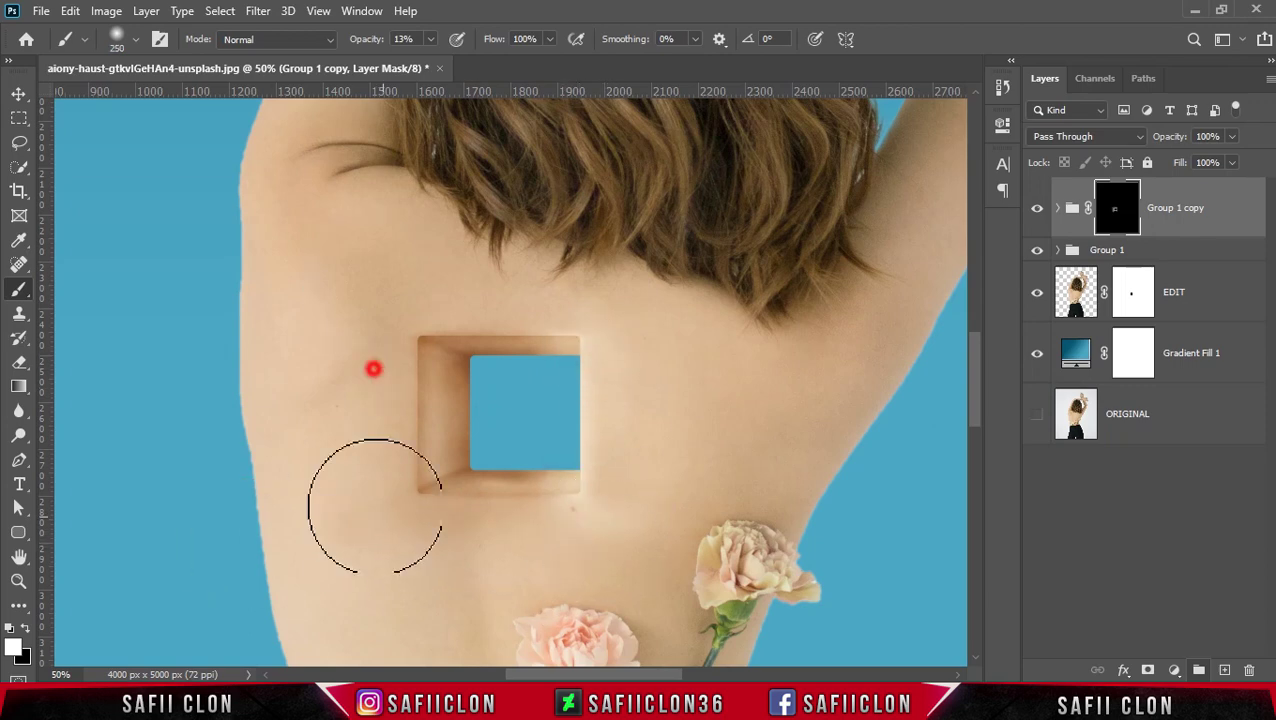
left_click_drag(615, 299, 498, 306)
left_click_drag(661, 464, 739, 434)
Step: Deepen the opening's left inner wall, lower-left corner and outer left edge with a 90 px brush on the mask
key("bracketleft")
key("bracketleft")
key("bracketleft")
key("bracketleft")
key("bracketleft")
key("bracketleft")
left_click(474, 401)
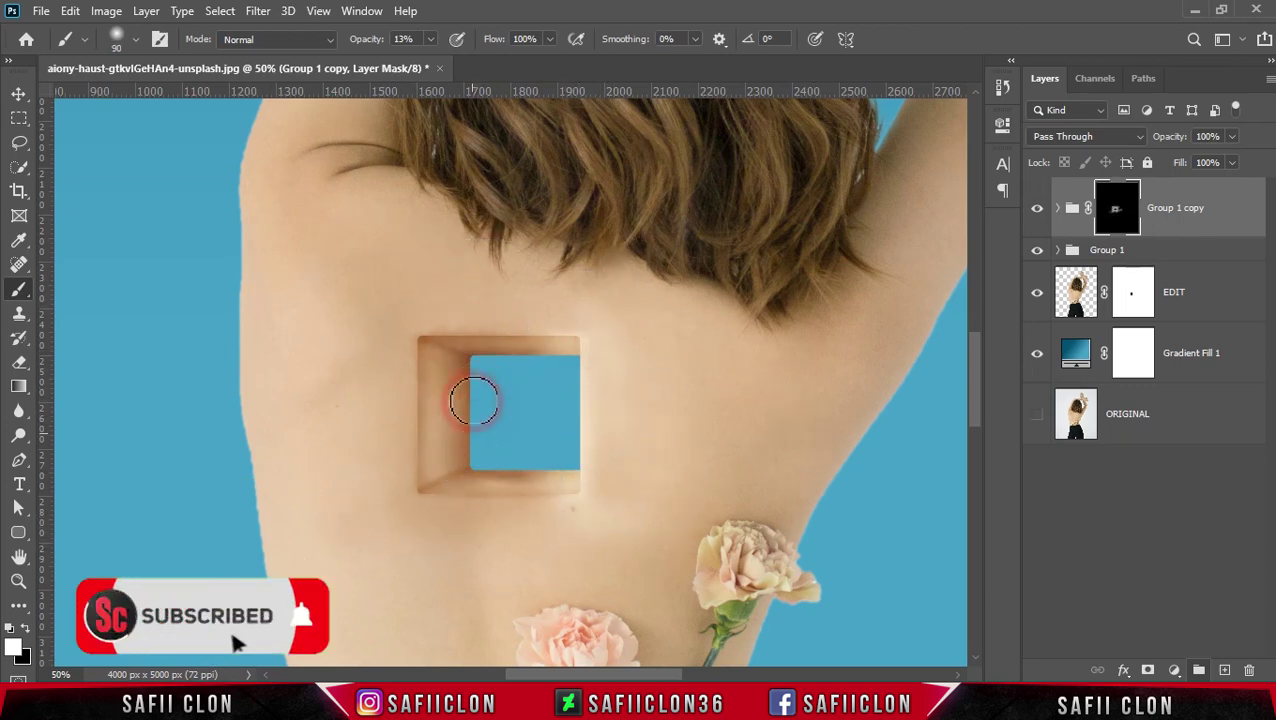
left_click_drag(478, 404, 461, 404)
mouse_move(472, 466)
left_mouse_down()
mouse_move(578, 463)
mouse_move(438, 465)
left_mouse_up()
left_click_drag(433, 424, 421, 333)
left_click_drag(416, 463, 416, 384)
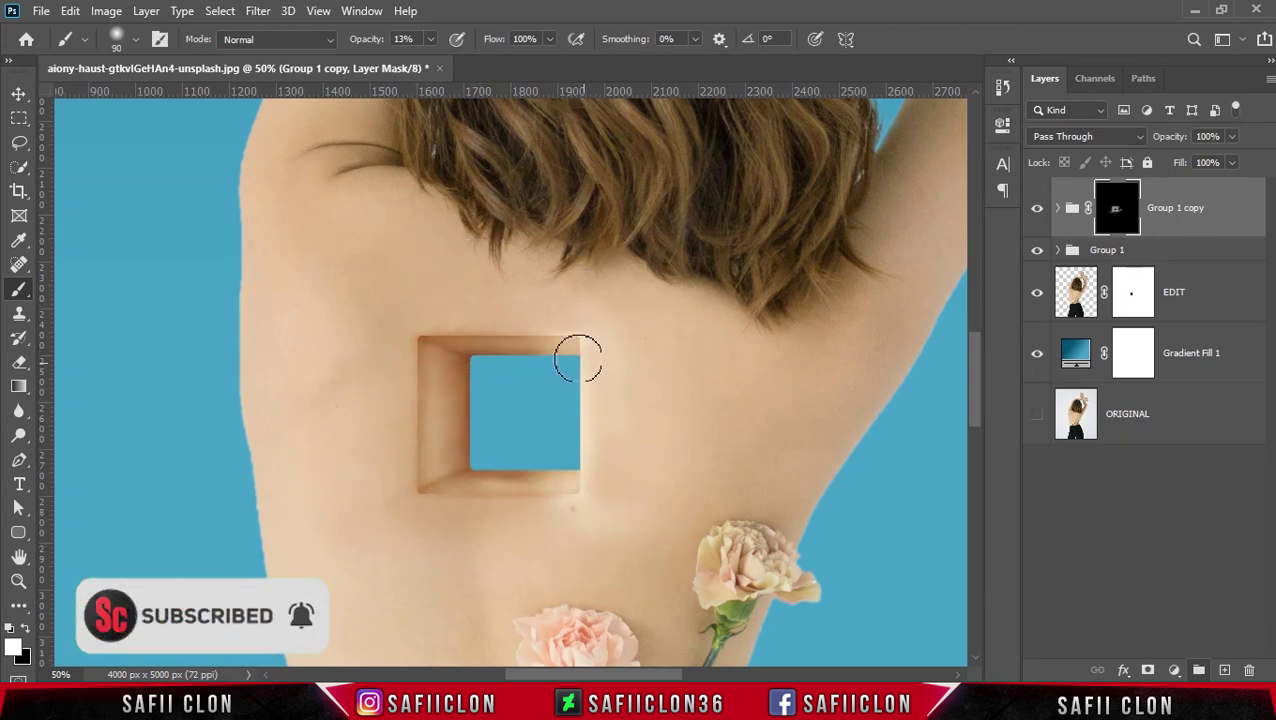
Step: Compare the opening's shading with Group 1 copy hidden and shown, checking it both close up and from farther away
left_click(1038, 209)
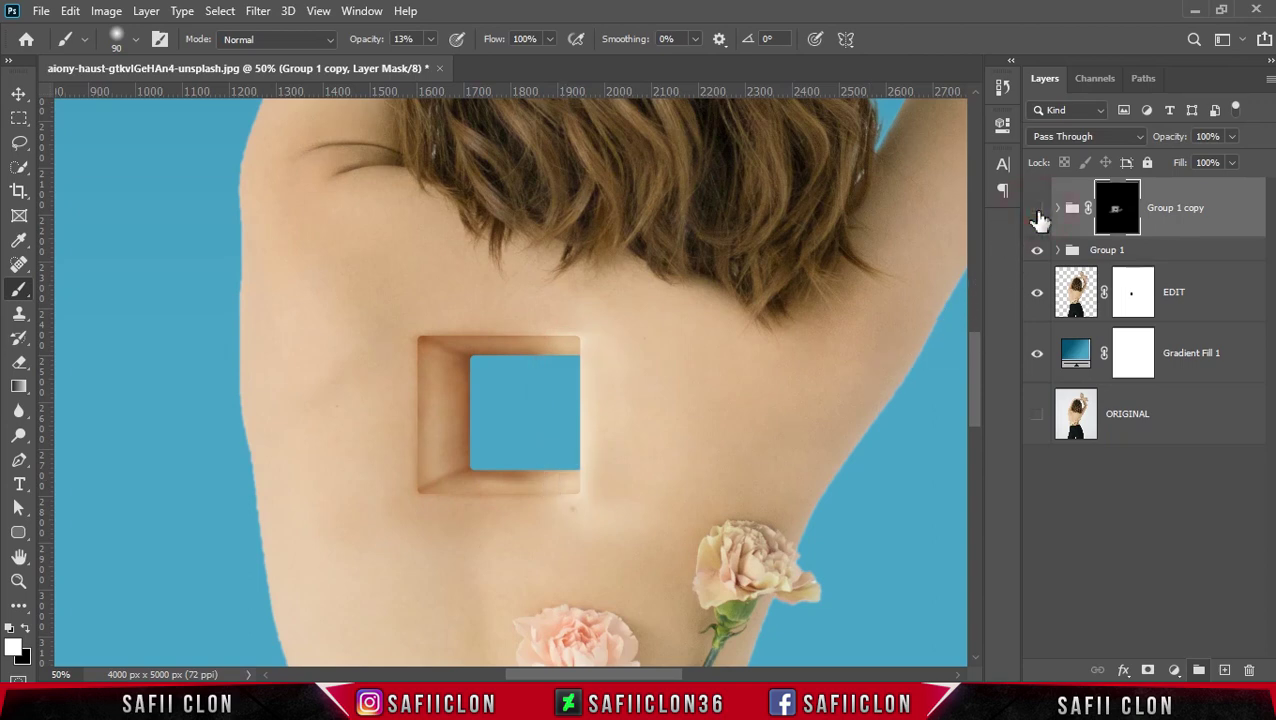
left_click(1038, 209)
left_click(1038, 210)
scroll(733, 392, "down", 1, "alt")
scroll(733, 392, "up", 2, "alt")
scroll(733, 392, "up", 1)
scroll(733, 392, "down", 3)
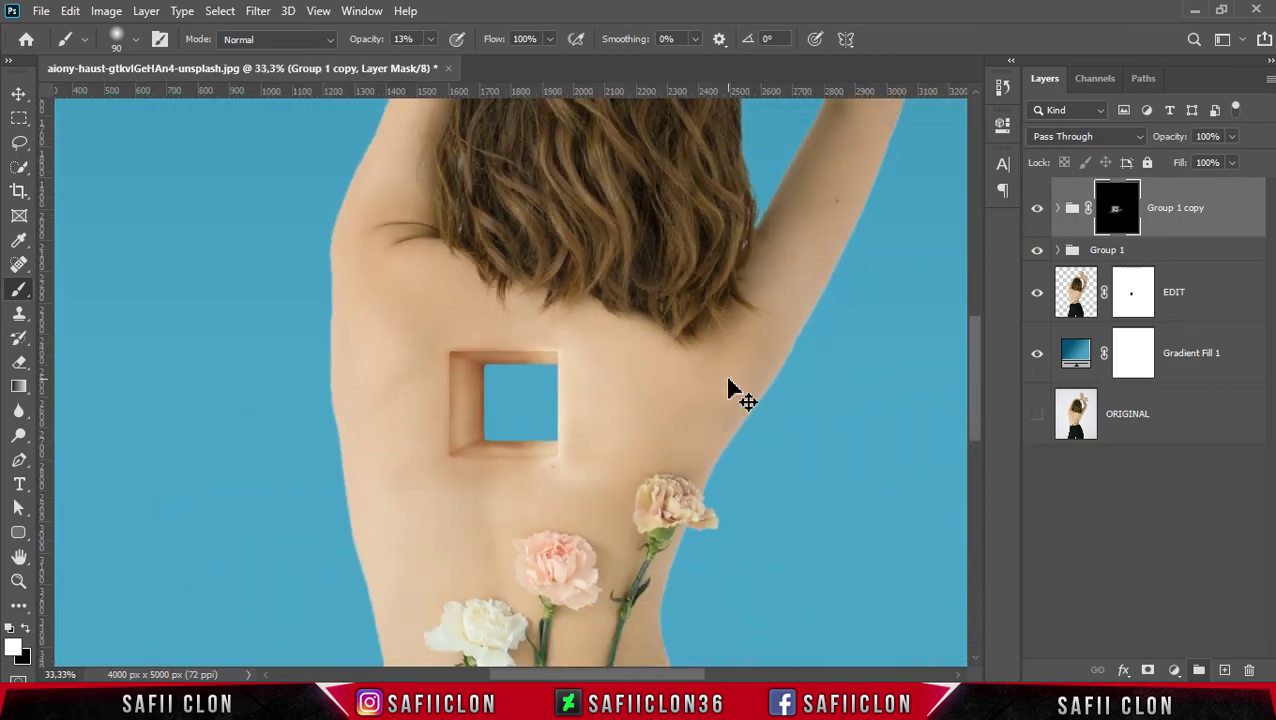
scroll(733, 392, "down", 1)
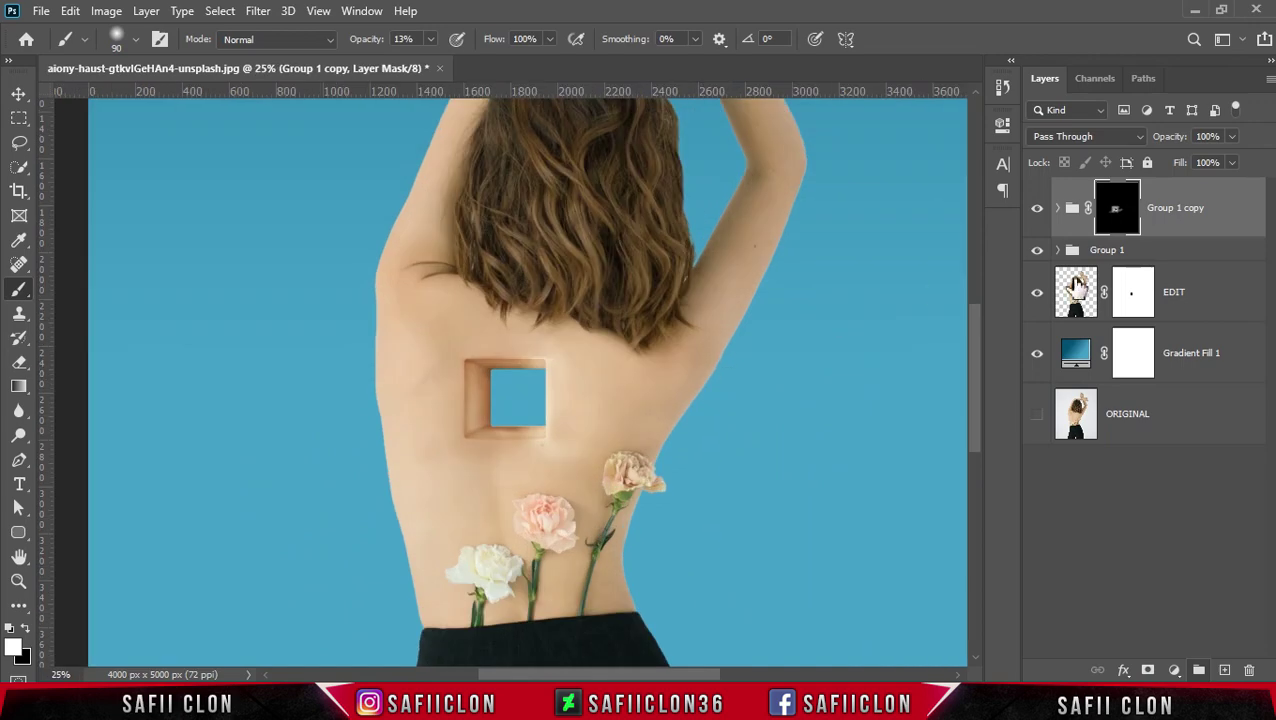
Step: Group all layers from Group 1 copy down to Gradient Fill 1 into a new group named EDIT
left_click(1222, 352, "shift")
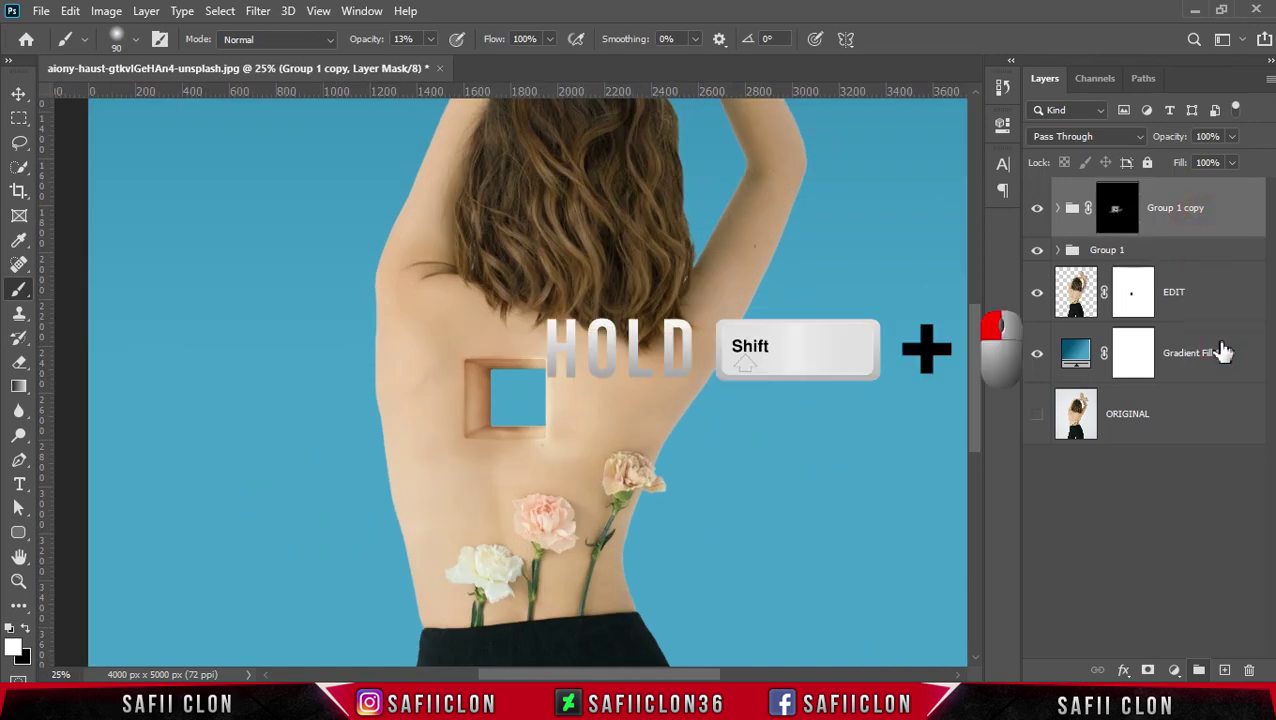
left_click(1235, 352, "shift")
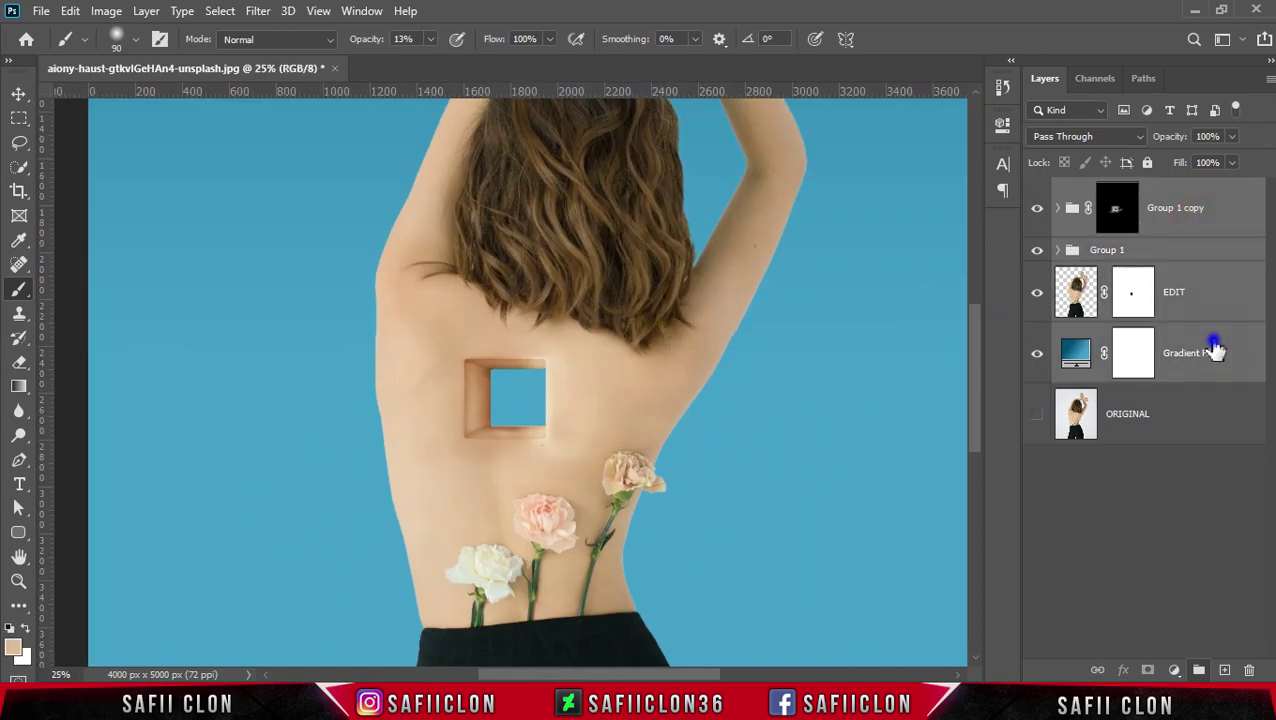
right_click(1213, 348)
left_click(995, 134)
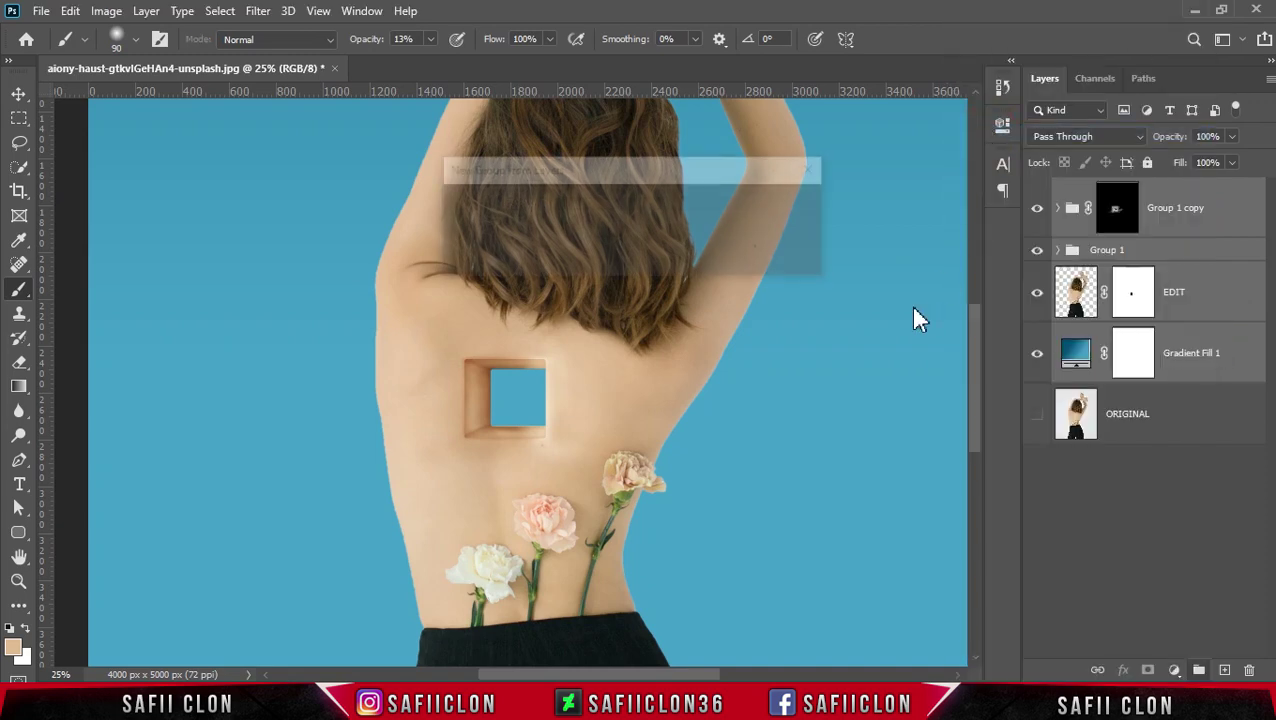
type("EDIT")
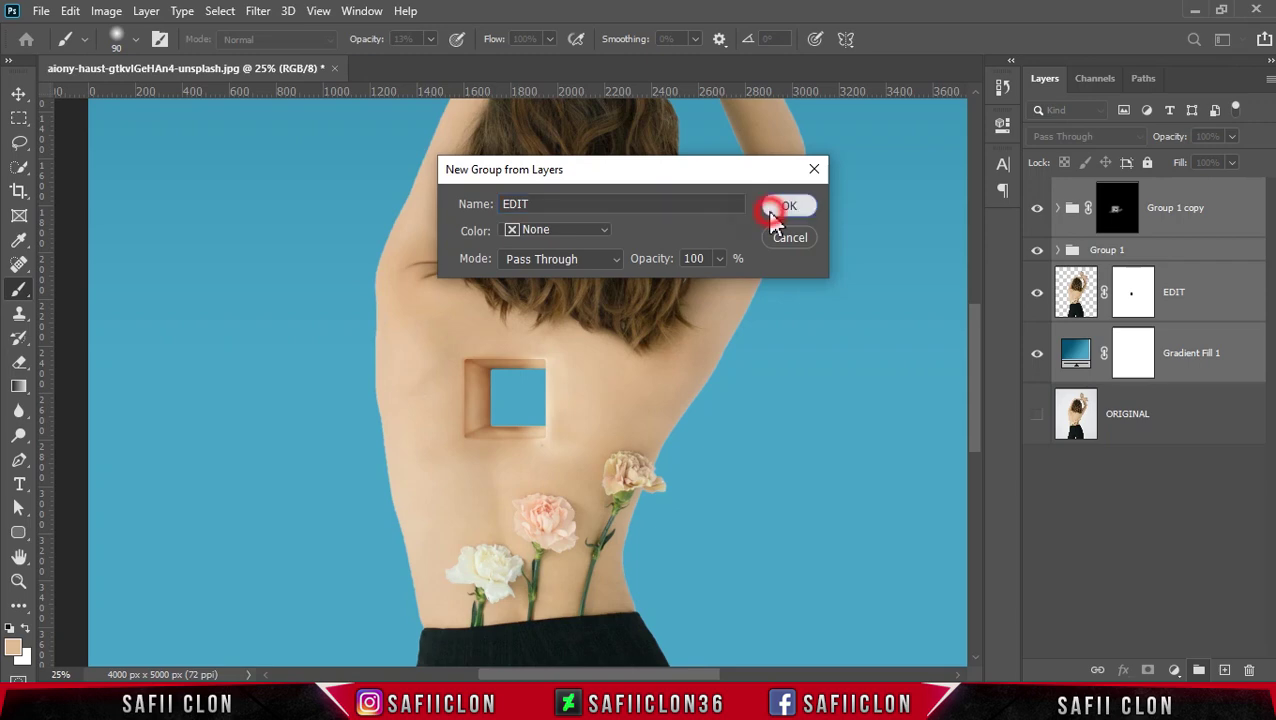
left_click(785, 206)
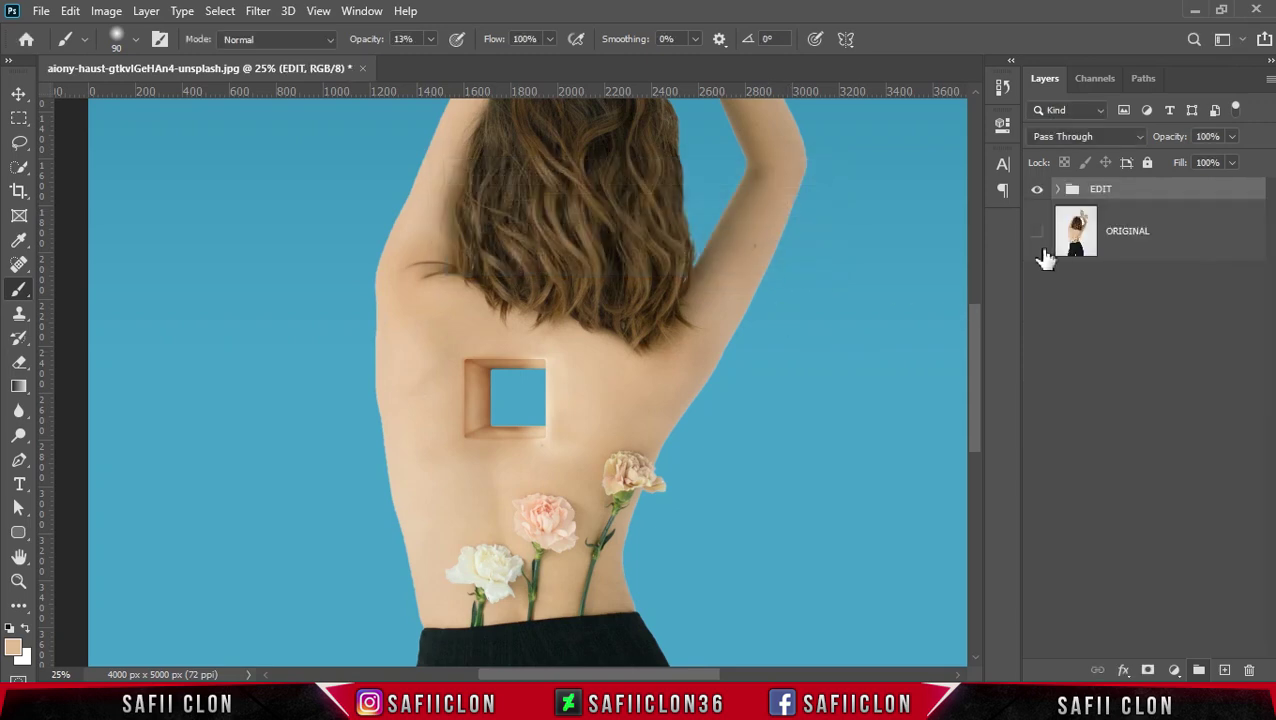
Step: Show the ORIGINAL layer and switch the EDIT group's visibility off and on to compare before and after
left_click(1039, 233)
left_click(1038, 192)
left_click(1038, 192)
left_click(1038, 191)
left_click(1038, 191)
Step: Examine the finished composition as a whole at several zoom levels
key("ctrl+minus")
key("ctrl+plus")
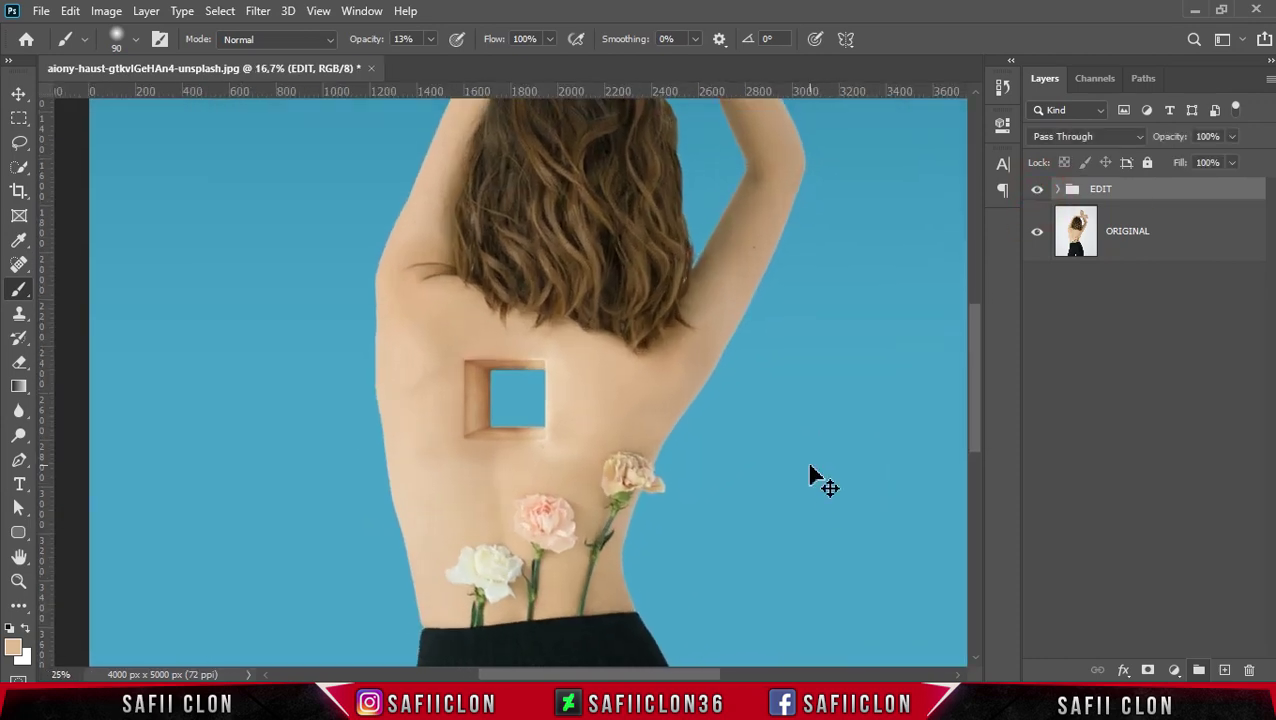
key("ctrl+minus")
key("ctrl+minus")
key("ctrl+plus")
key("ctrl+minus")
key("ctrl+minus")
key("ctrl+plus")
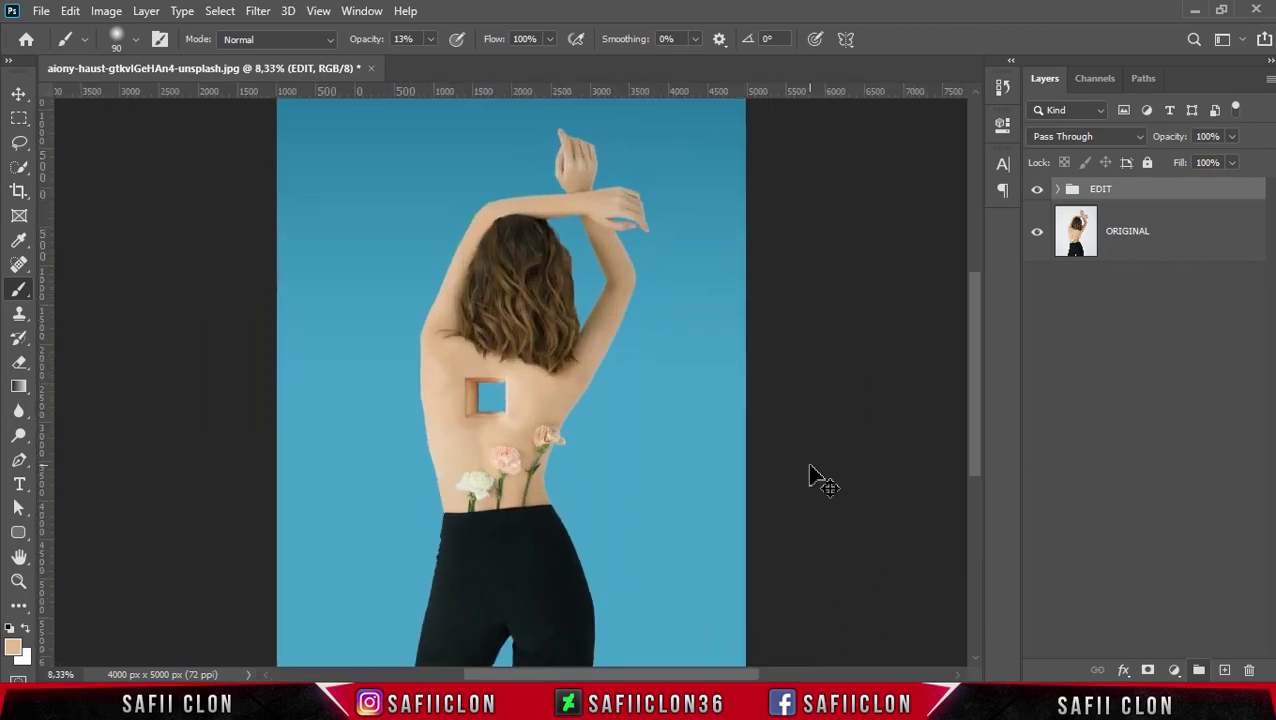